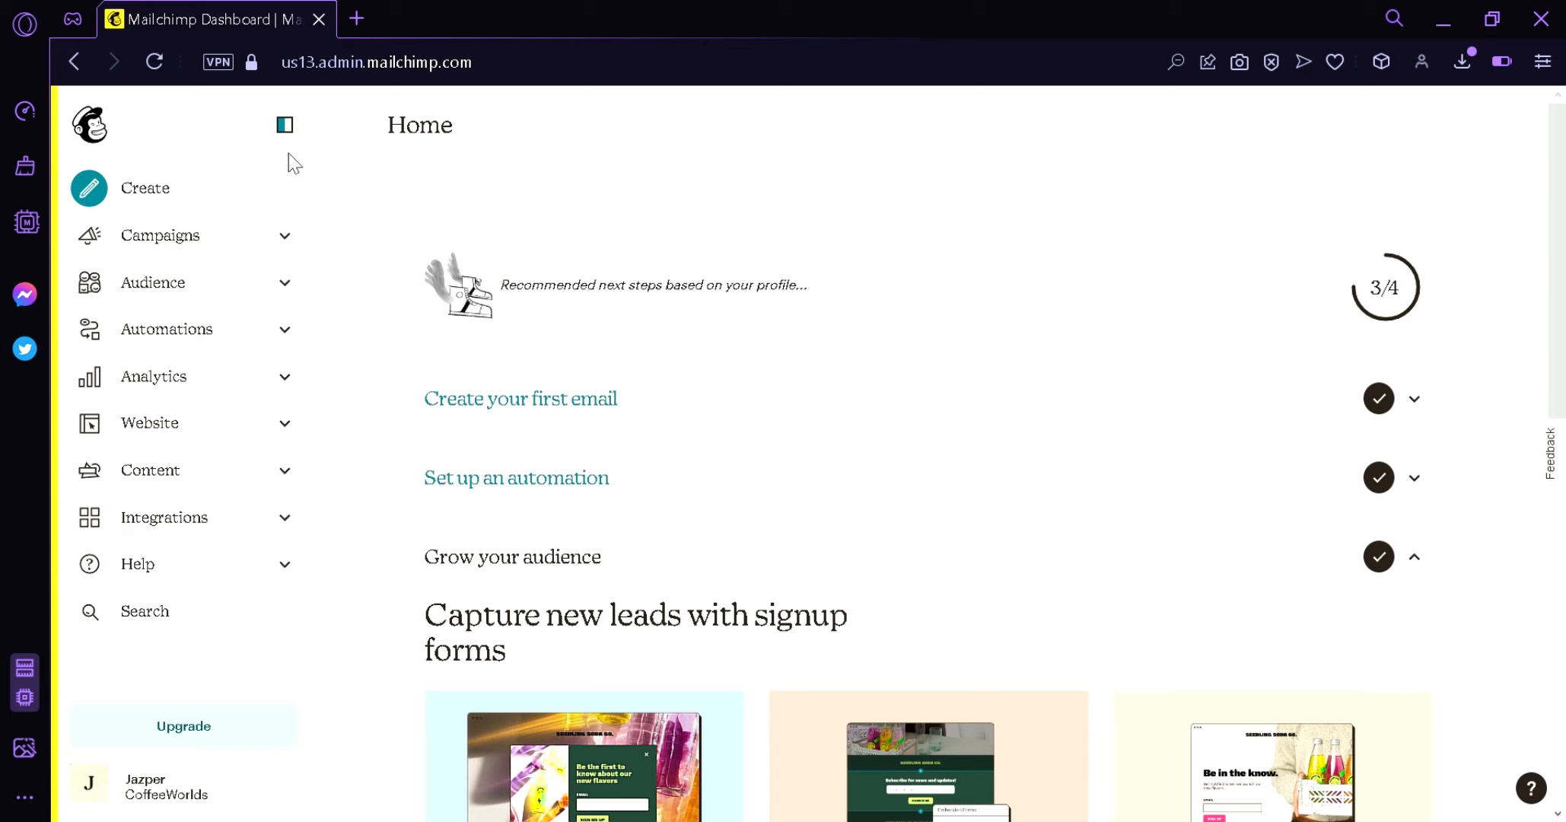
- Start creating a new email template from the Create options
{"action": "left_click", "coordinate": [91, 191]}
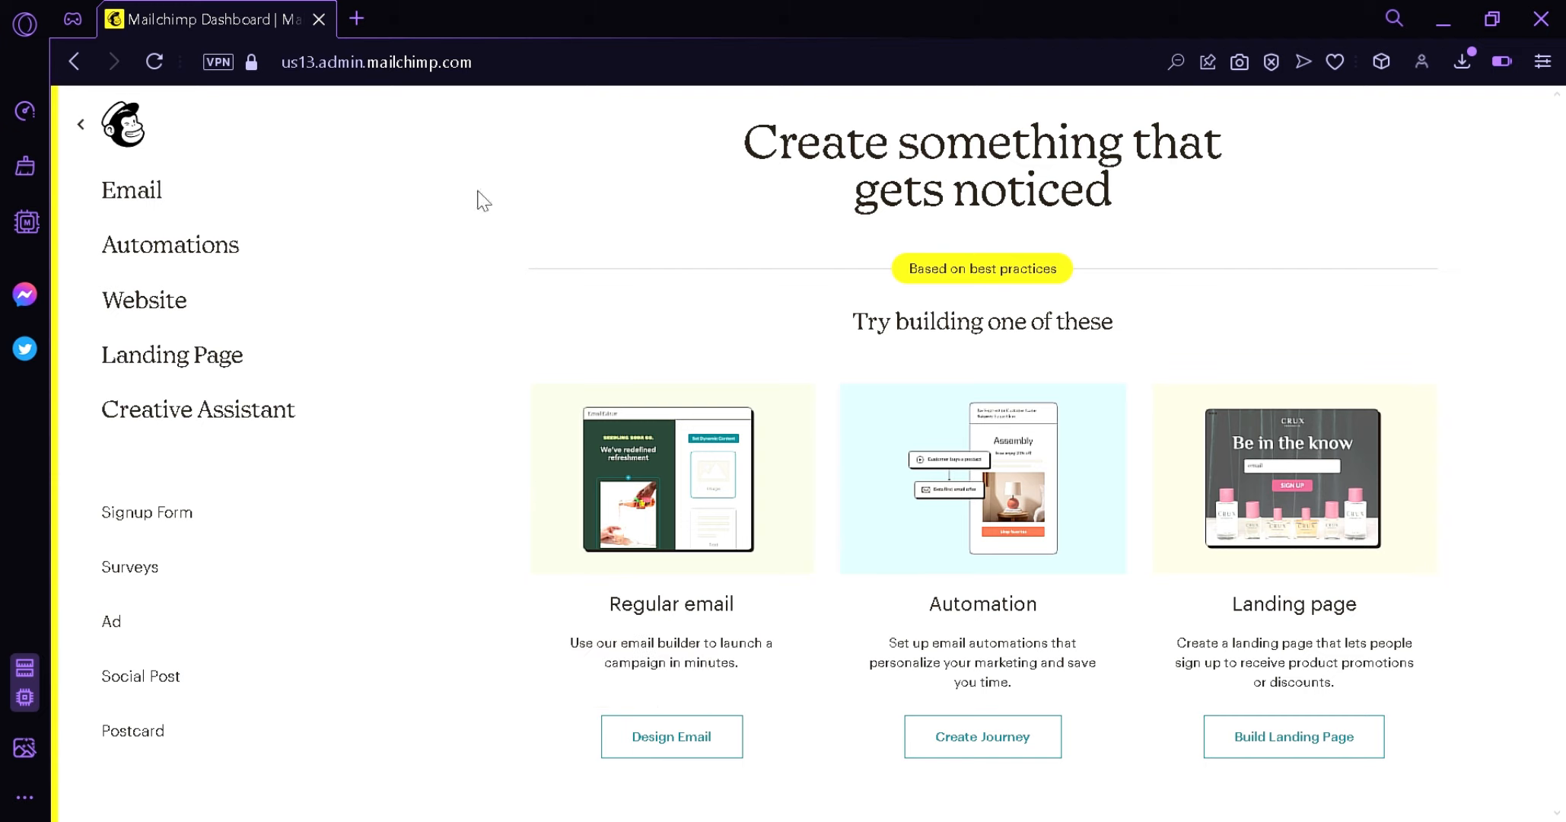
{"action": "left_click", "coordinate": [372, 208]}
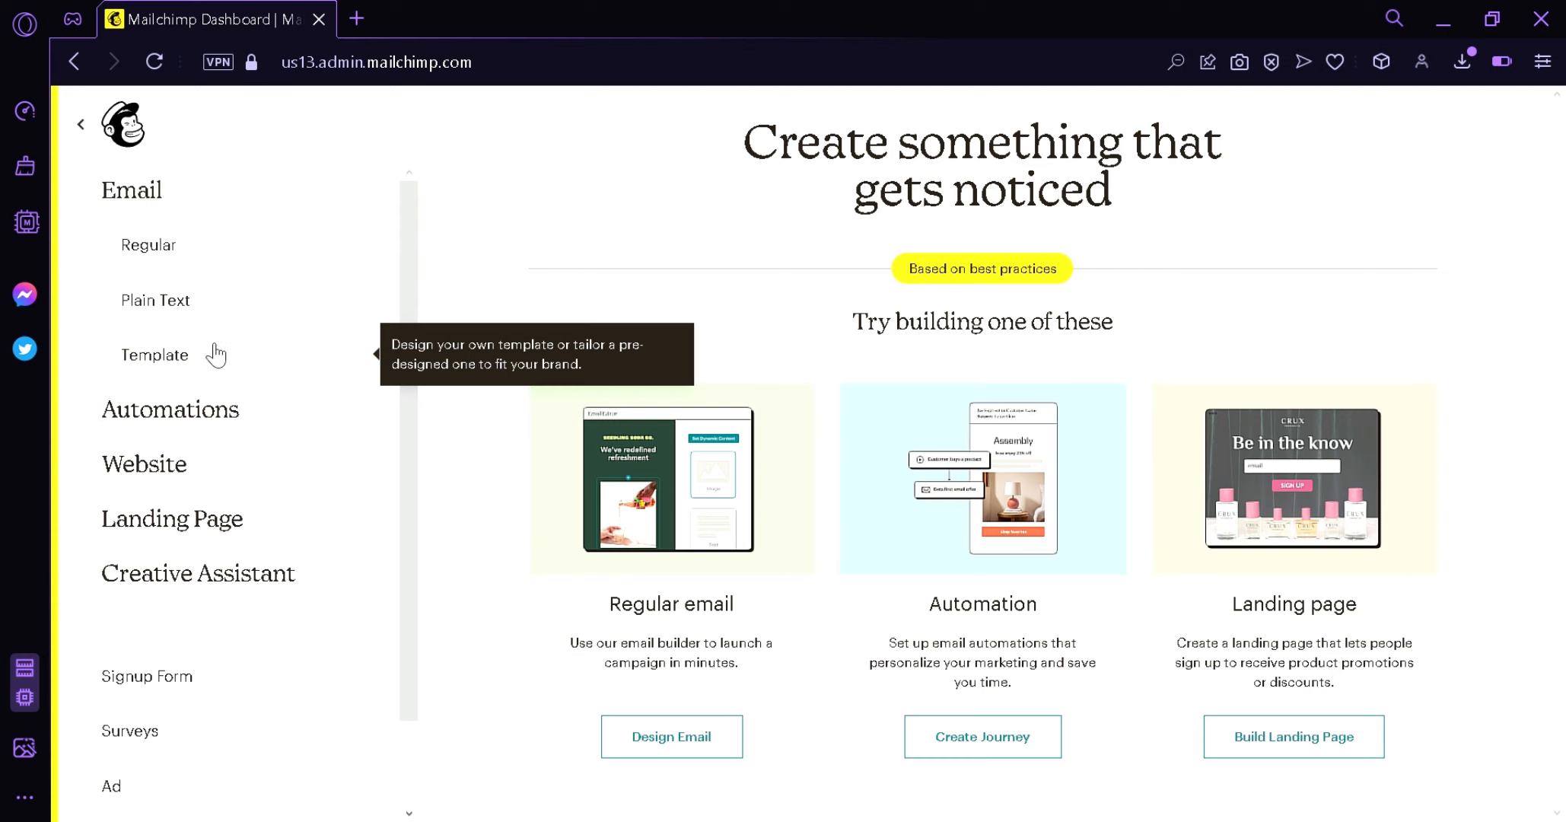
{"action": "left_click", "coordinate": [214, 354]}
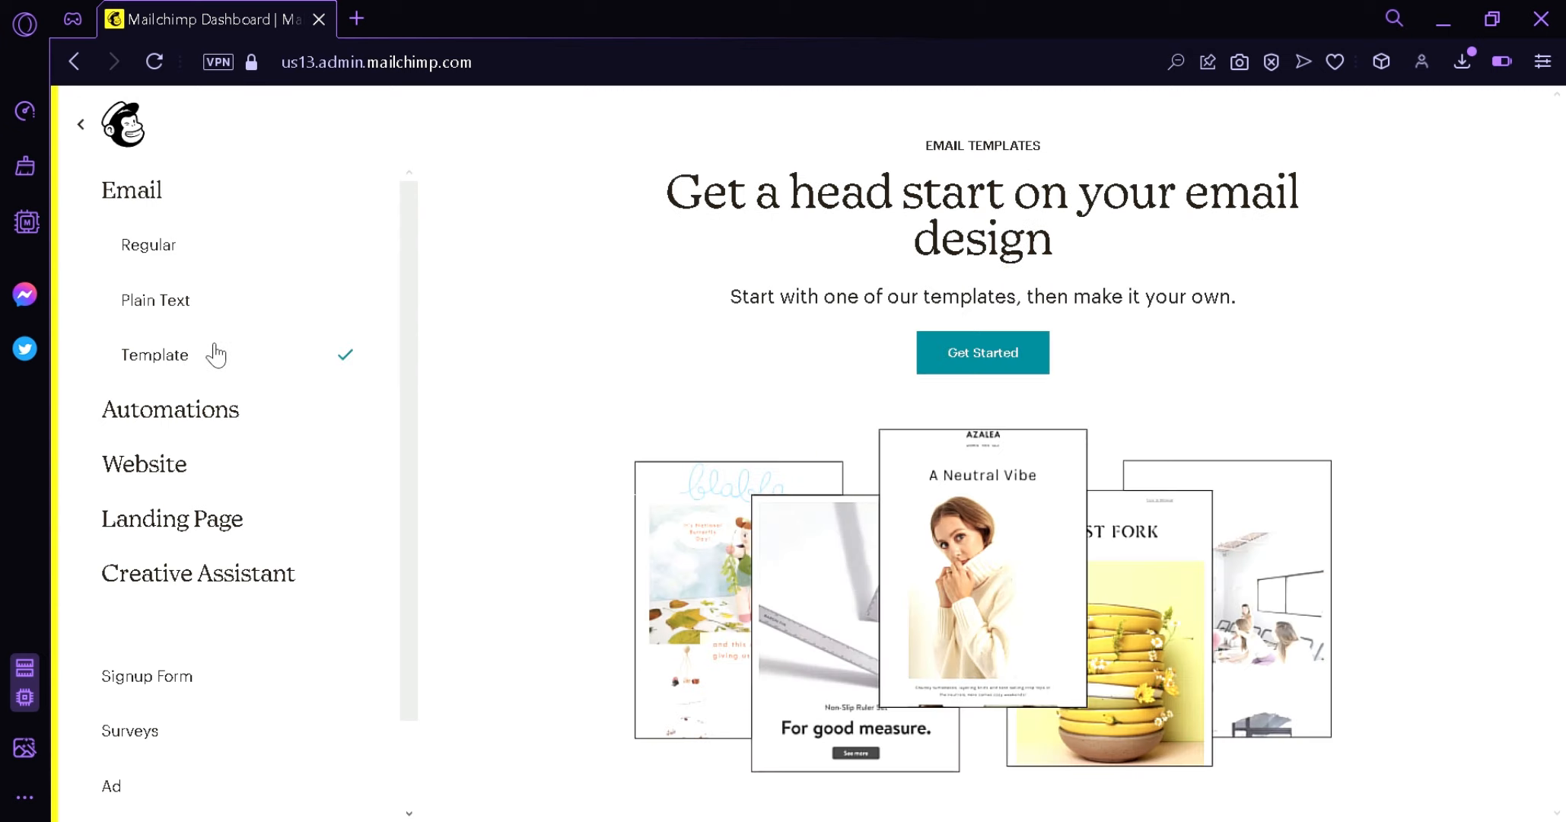
{"action": "left_click", "coordinate": [980, 365]}
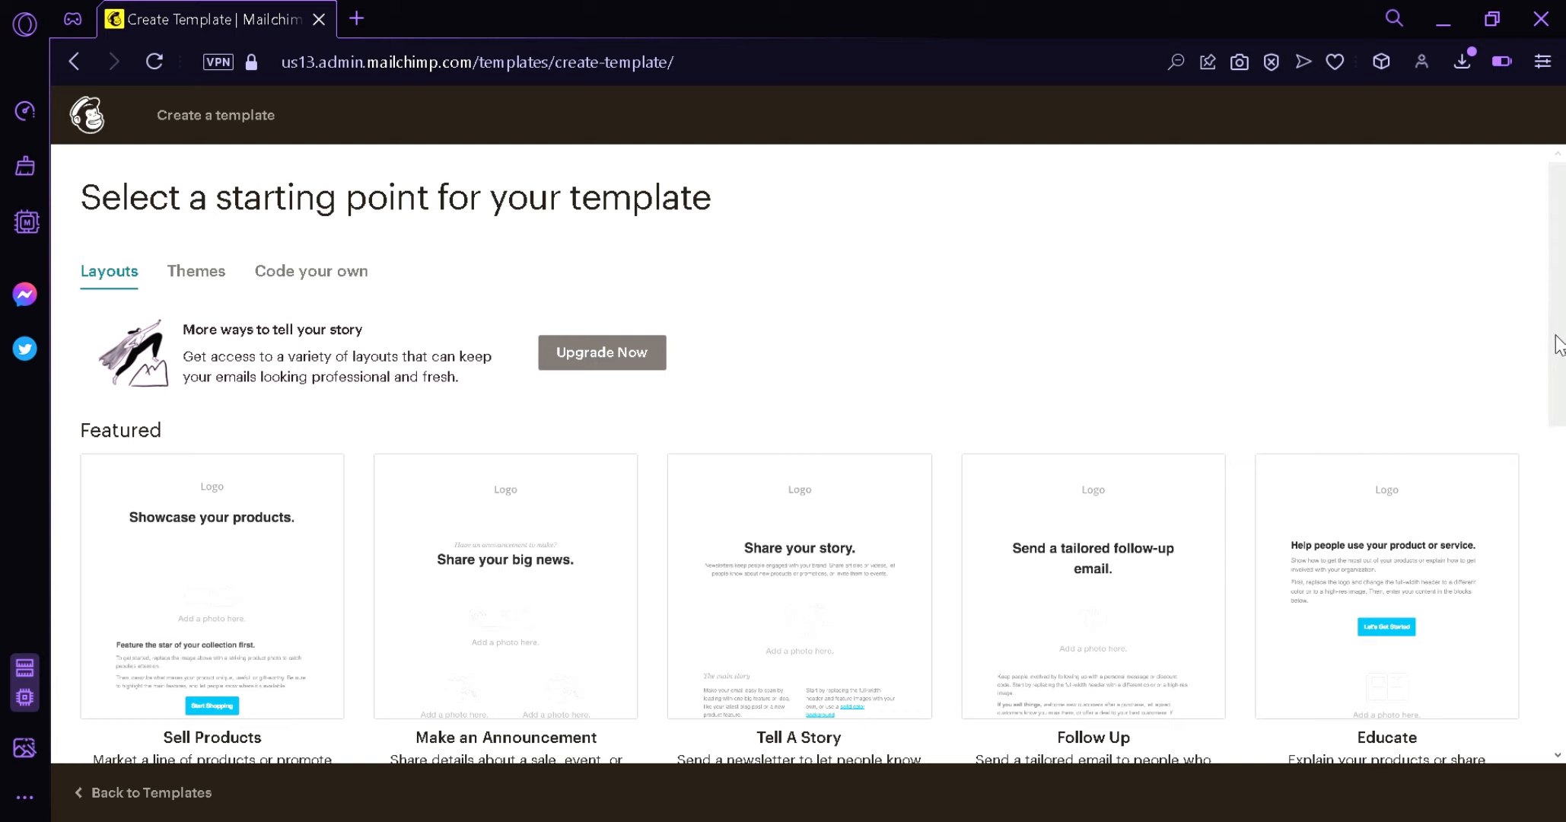
- Browse the Featured and Basic layouts offered as starting points for the template
{"action": "scroll", "coordinate": [1559, 380], "scroll_direction": "down", "scroll_amount": 3}
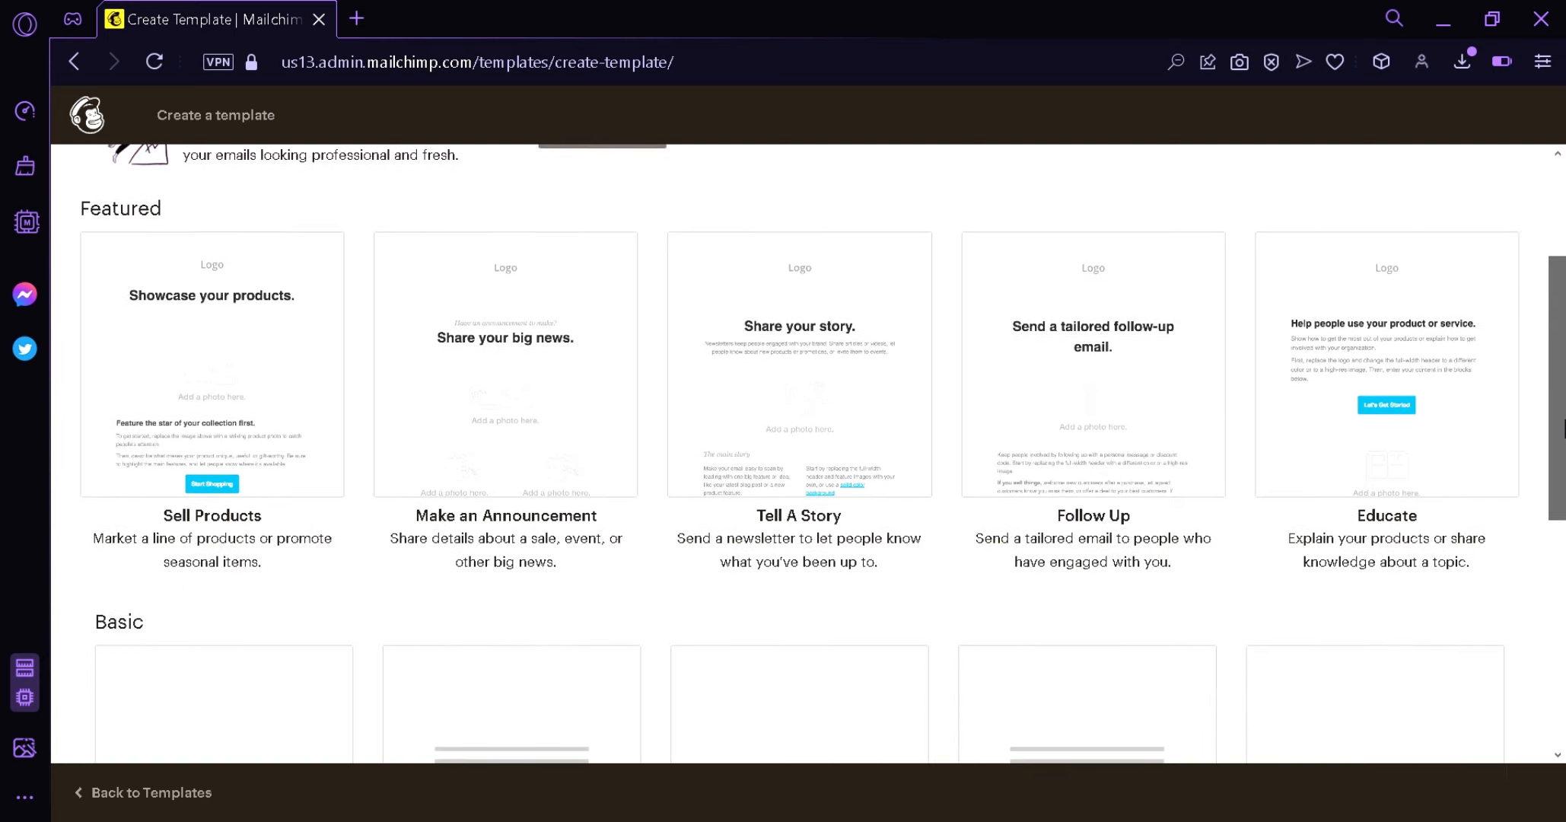
{"action": "scroll", "coordinate": [1558, 419], "scroll_direction": "up", "scroll_amount": 1}
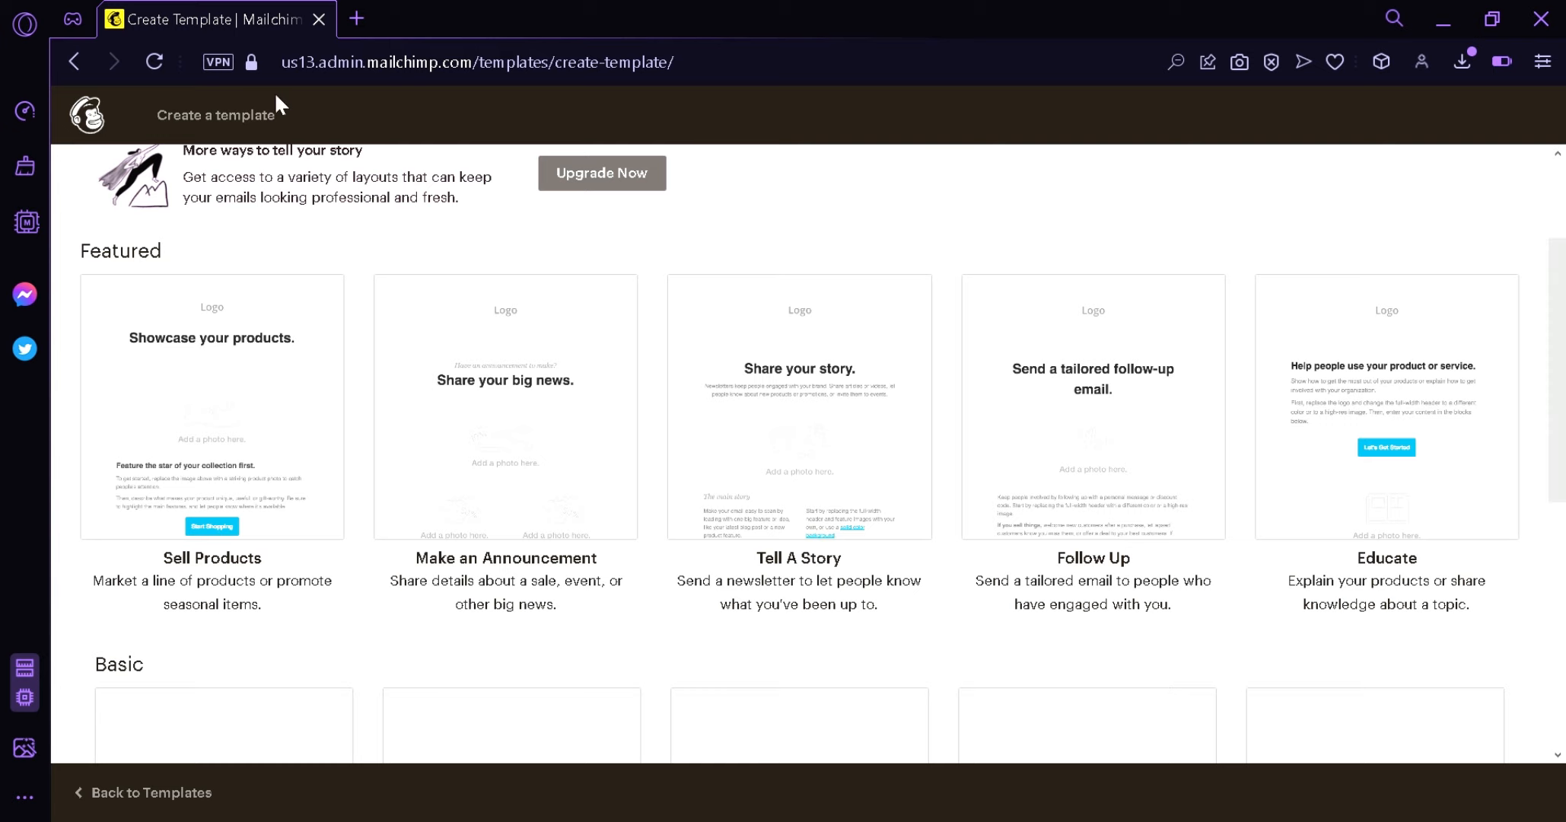
{"action": "mouse_move", "coordinate": [253, 327]}
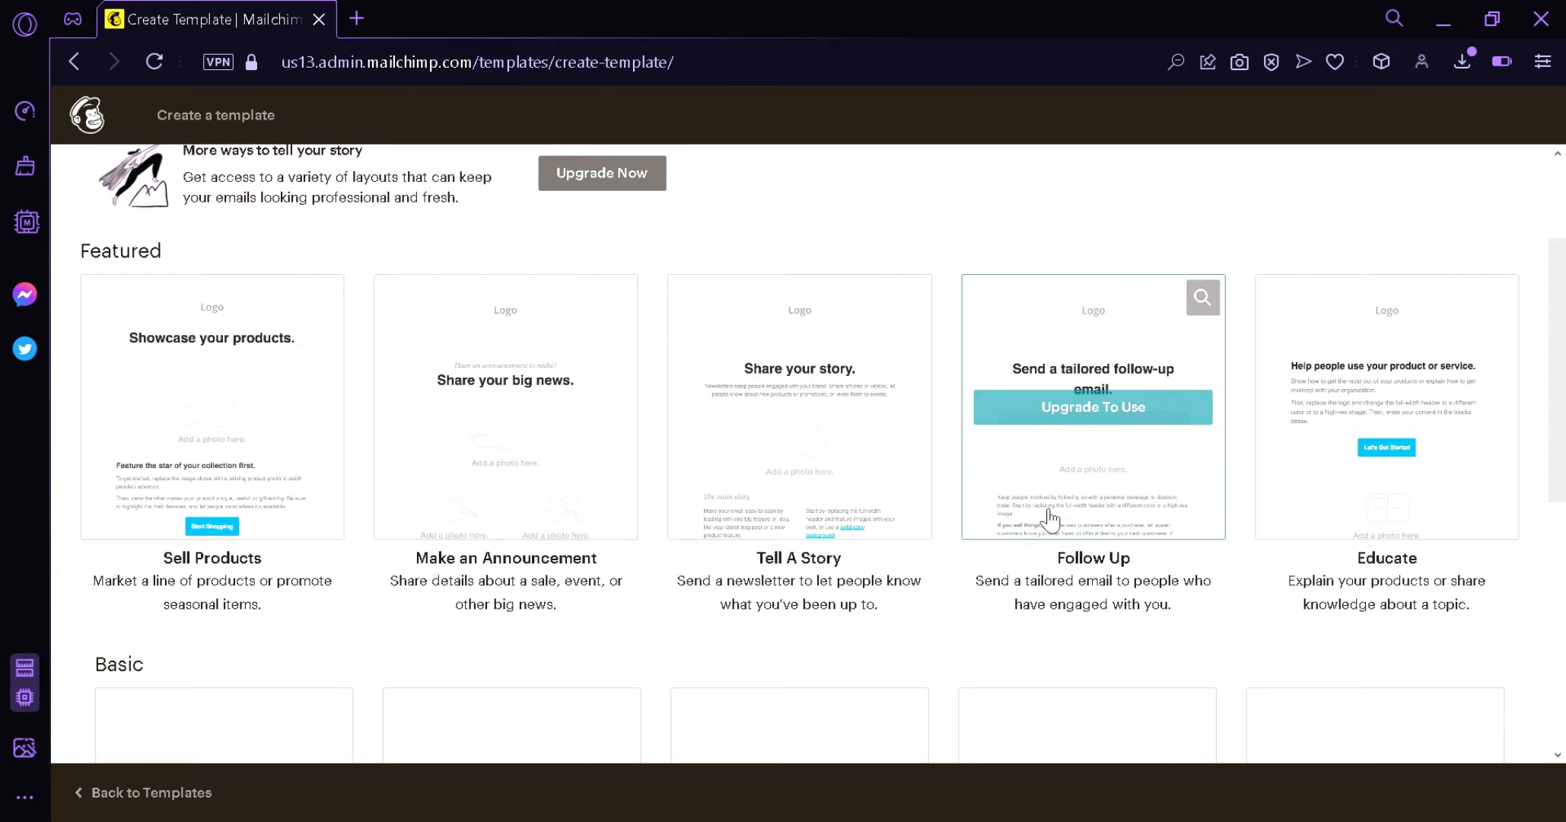
{"action": "left_click_drag", "start_coordinate": [1563, 409], "coordinate": [1564, 590]}
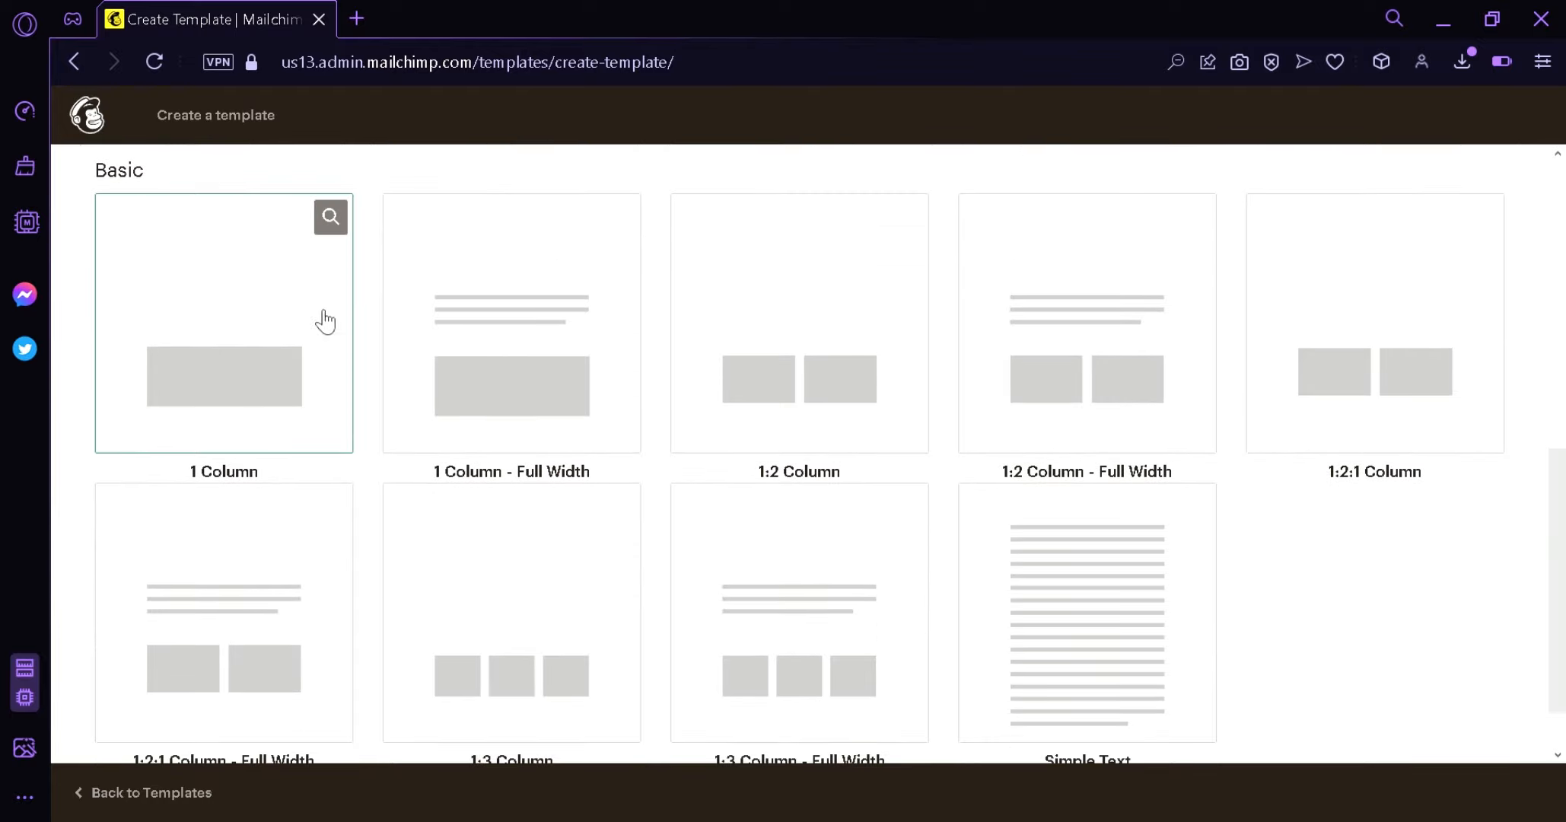
{"action": "mouse_move", "coordinate": [1565, 603]}
{"action": "left_mouse_down"}
{"action": "mouse_move", "coordinate": [1565, 649]}
{"action": "mouse_move", "coordinate": [1564, 609]}
{"action": "left_mouse_up"}
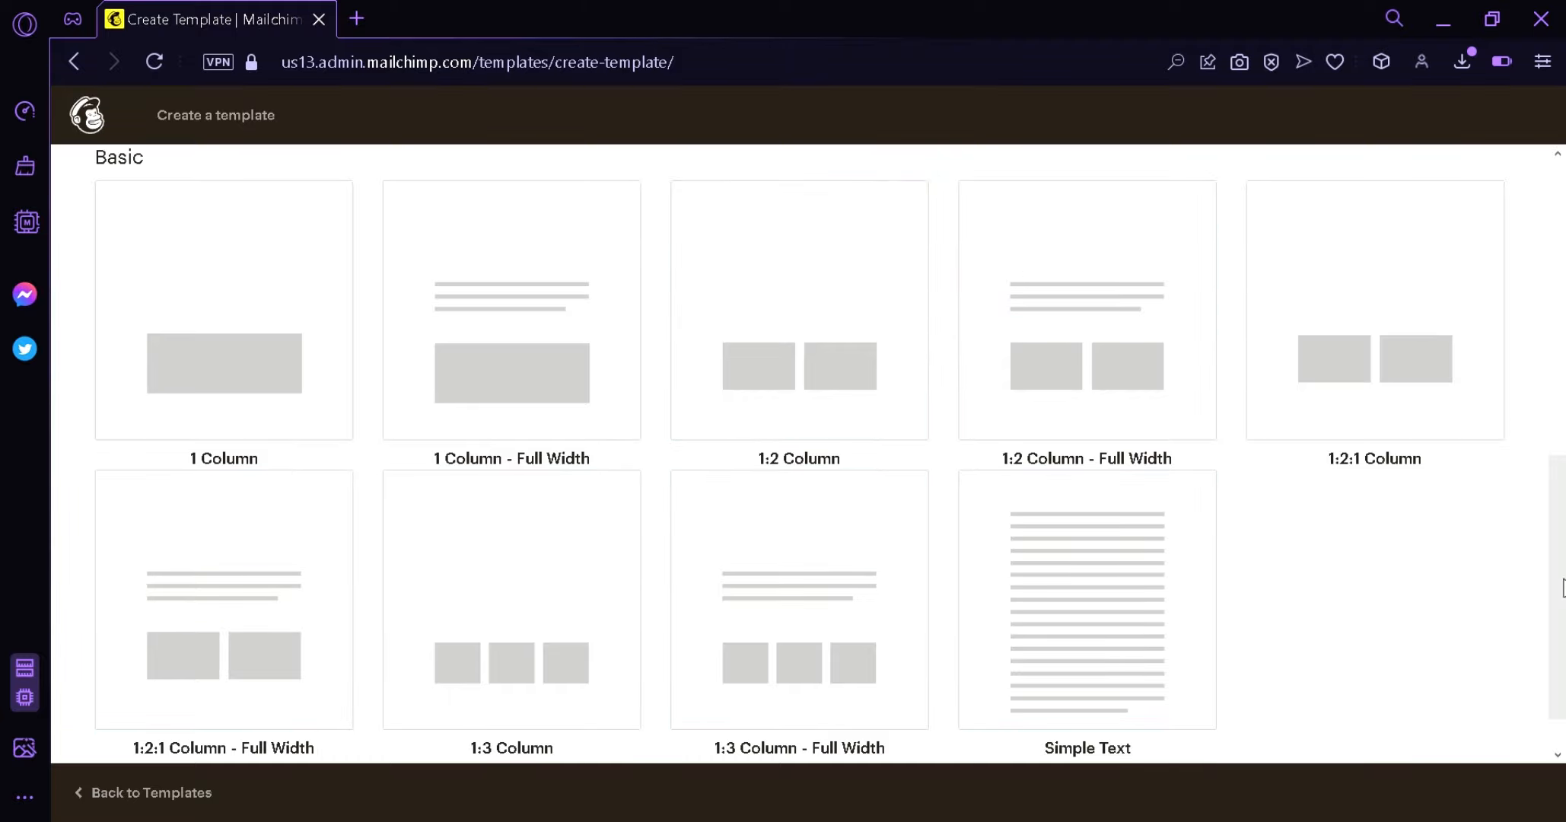
{"action": "scroll", "coordinate": [107, 296], "scroll_direction": "up", "scroll_amount": 10}
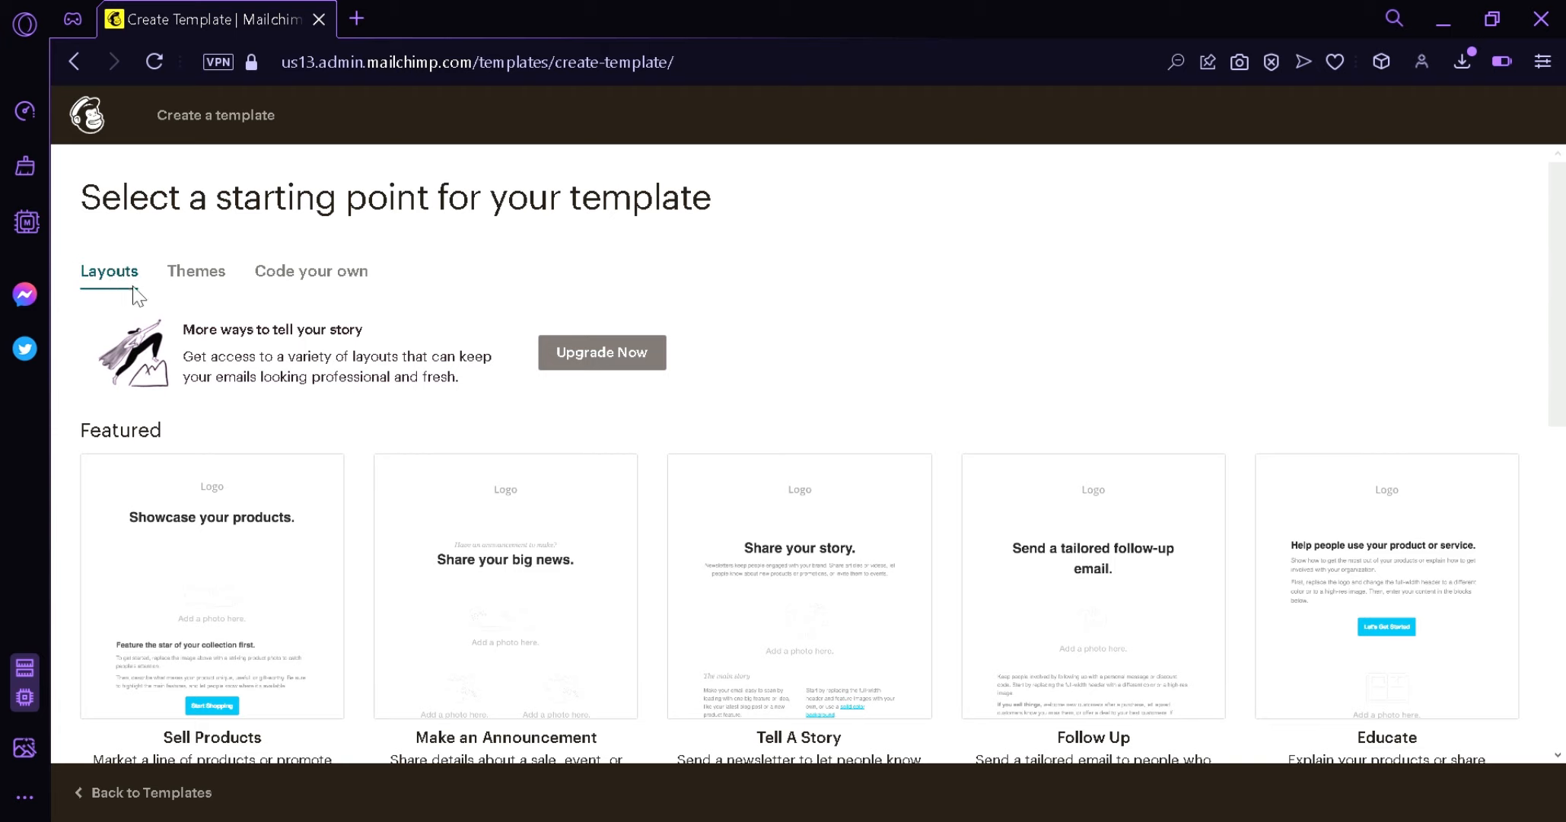
- Examine the predesigned themes and the custom-code options for pasting code or importing HTML or zip files
{"action": "left_click", "coordinate": [202, 287]}
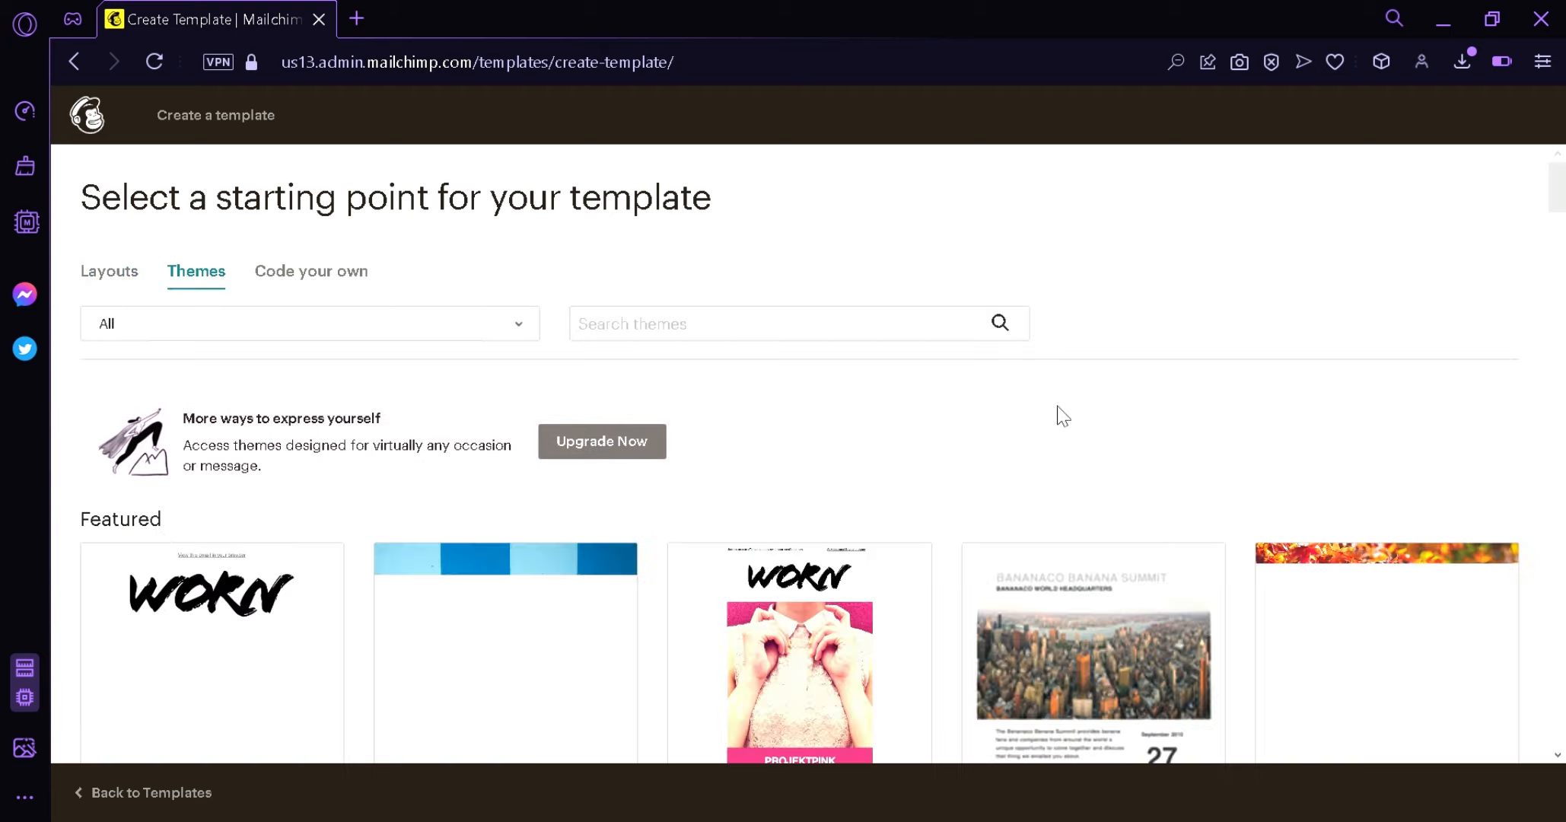
{"action": "scroll", "coordinate": [1562, 215], "scroll_direction": "down", "scroll_amount": 1}
{"action": "scroll", "coordinate": [1564, 206], "scroll_direction": "down", "scroll_amount": 5}
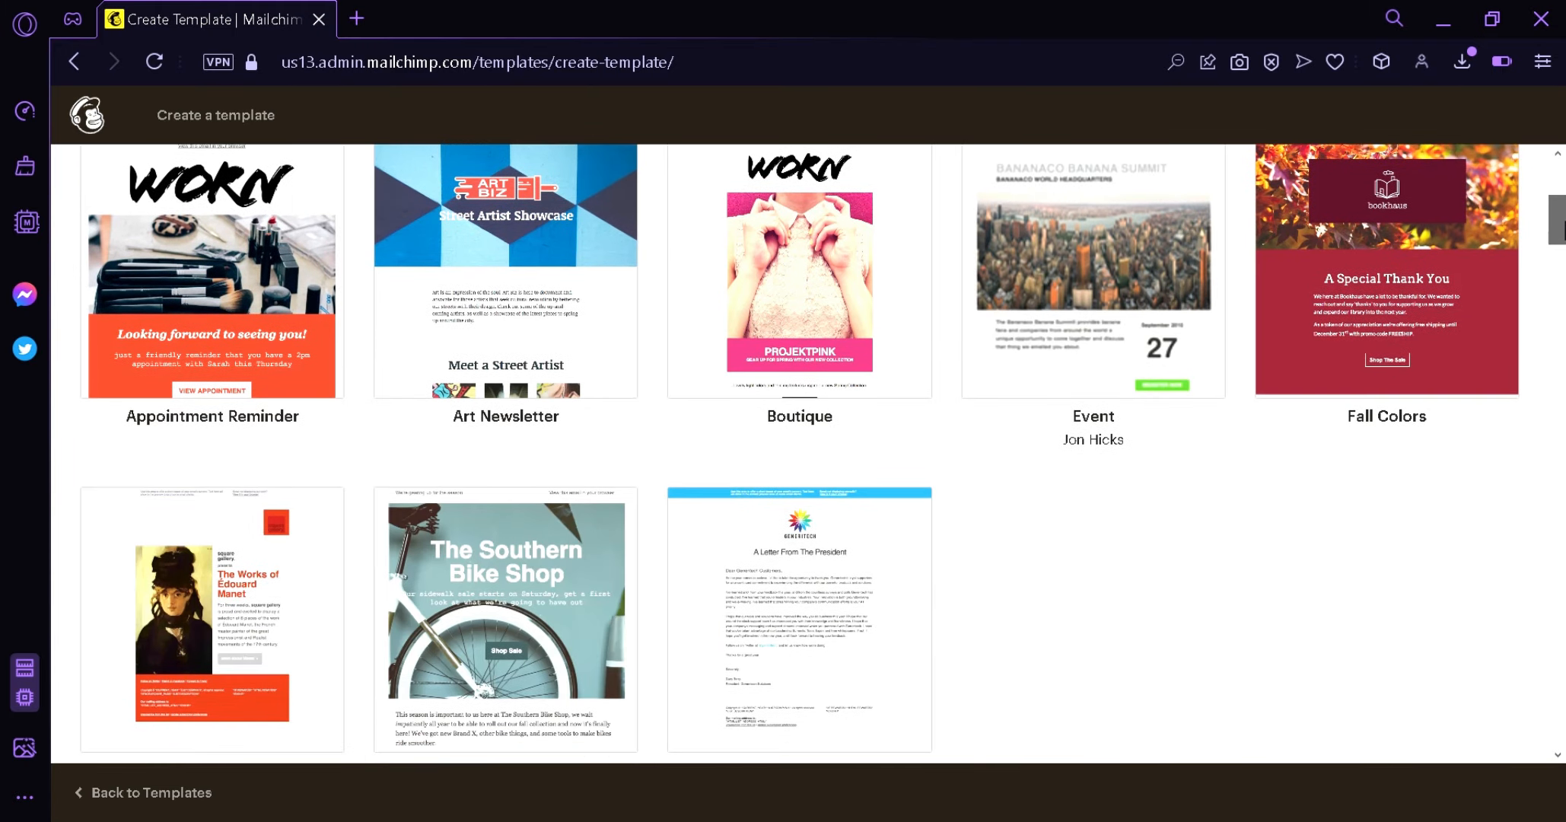
{"action": "scroll", "coordinate": [1563, 228], "scroll_direction": "up", "scroll_amount": 6}
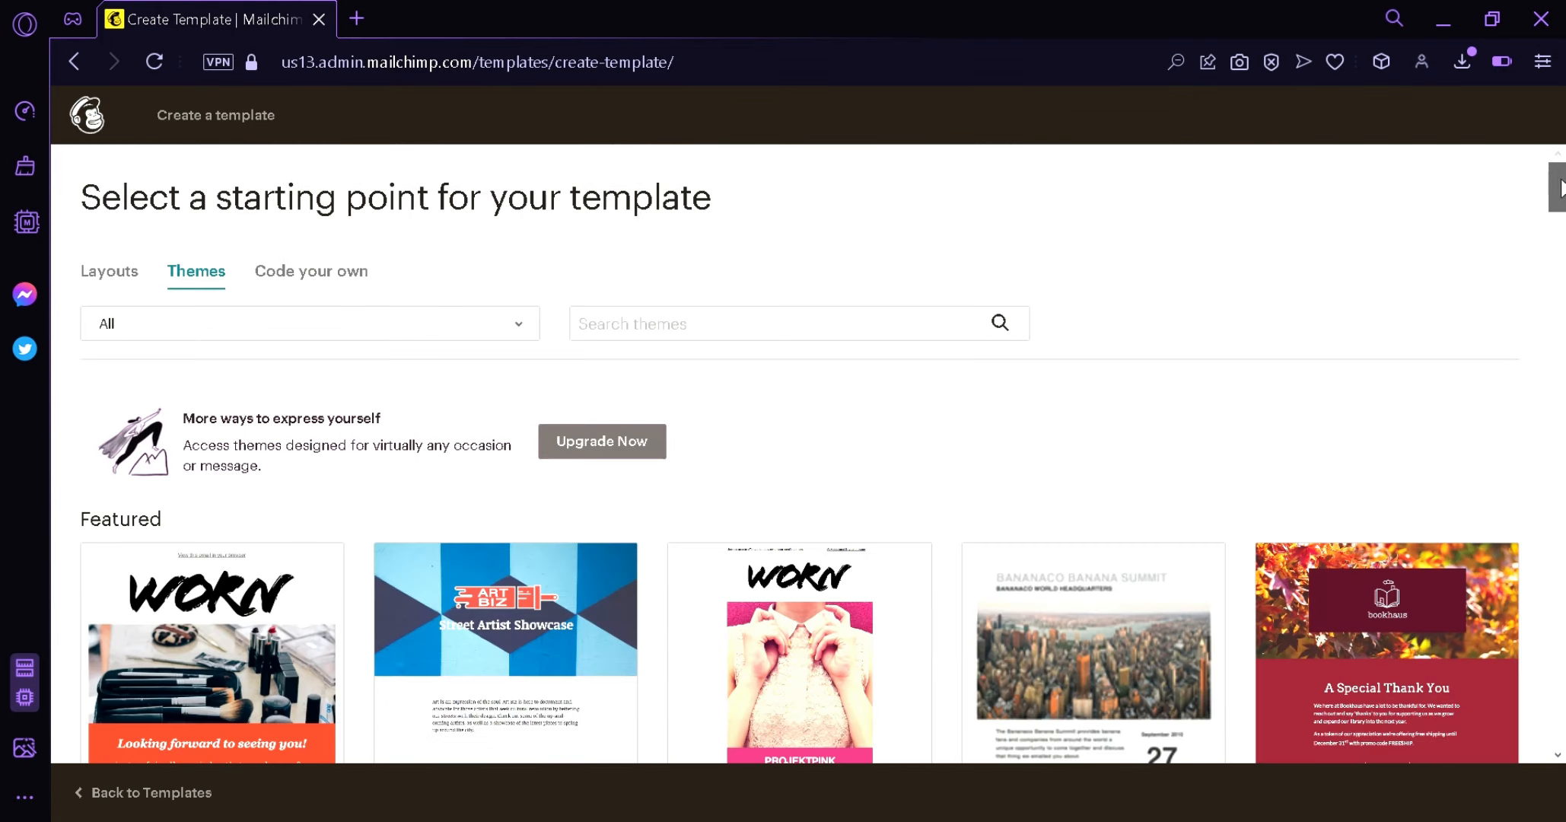
{"action": "left_click", "coordinate": [290, 291]}
{"action": "scroll", "coordinate": [1562, 338], "scroll_direction": "down", "scroll_amount": 1}
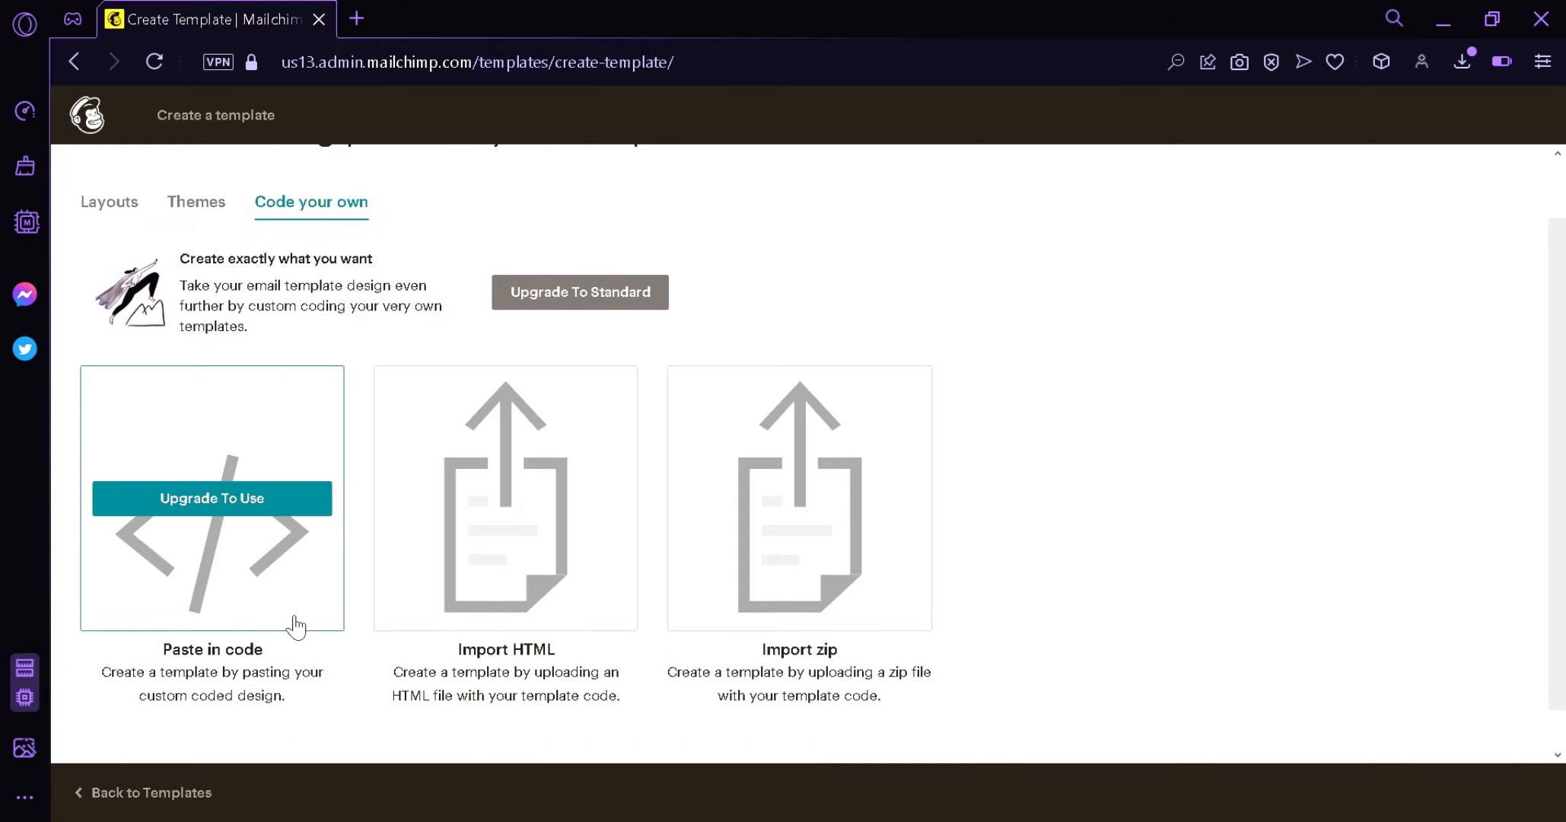
{"action": "mouse_move", "coordinate": [814, 490]}
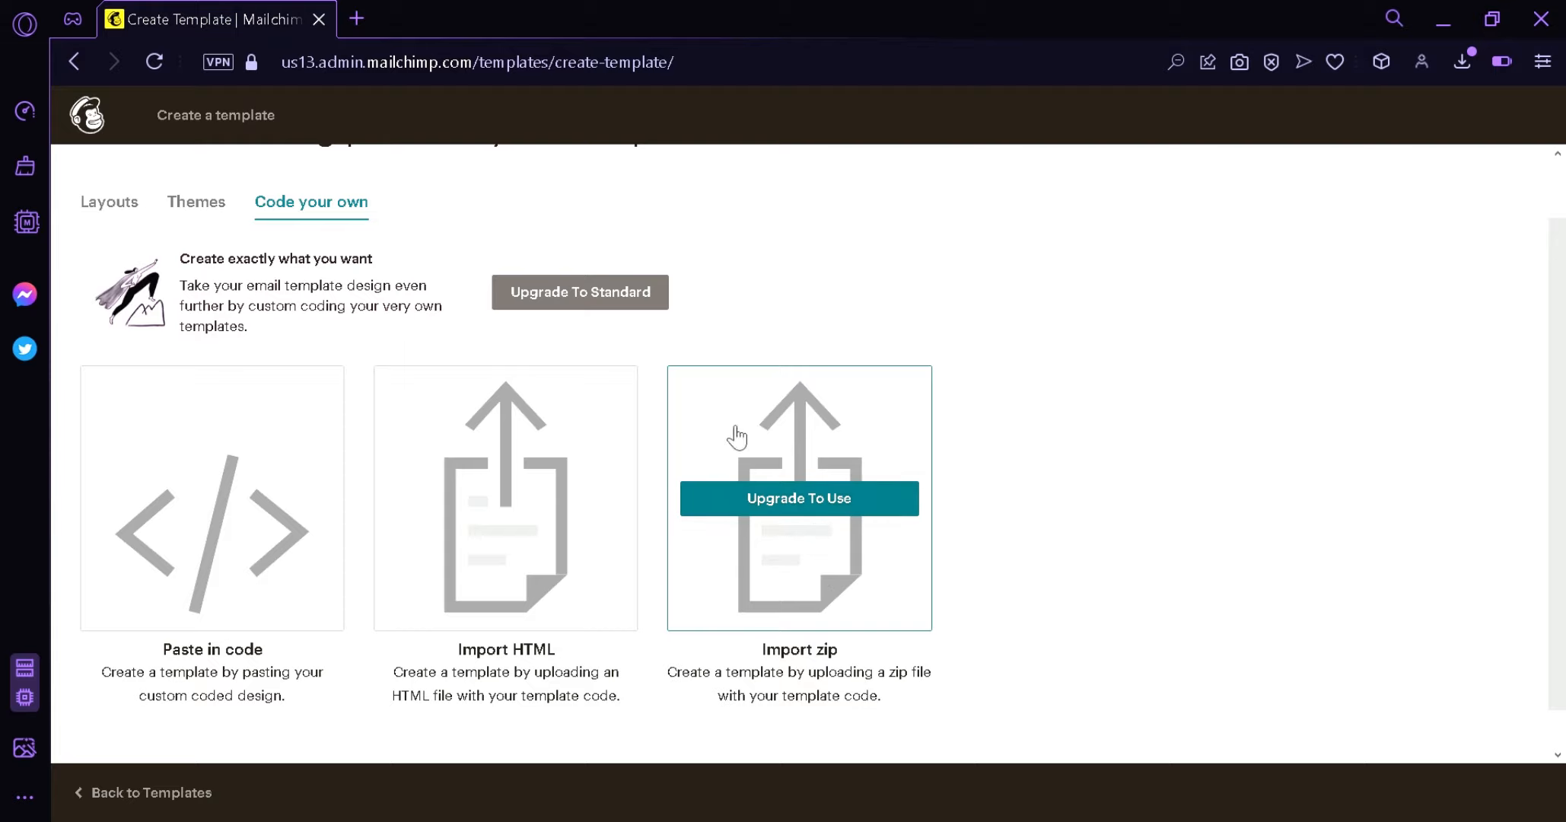
{"action": "mouse_move", "coordinate": [417, 497]}
{"action": "left_click_drag", "start_coordinate": [1563, 461], "coordinate": [1563, 395]}
- Return to the layouts and start the template from the featured Make an Announcement layout
{"action": "left_click", "coordinate": [100, 287]}
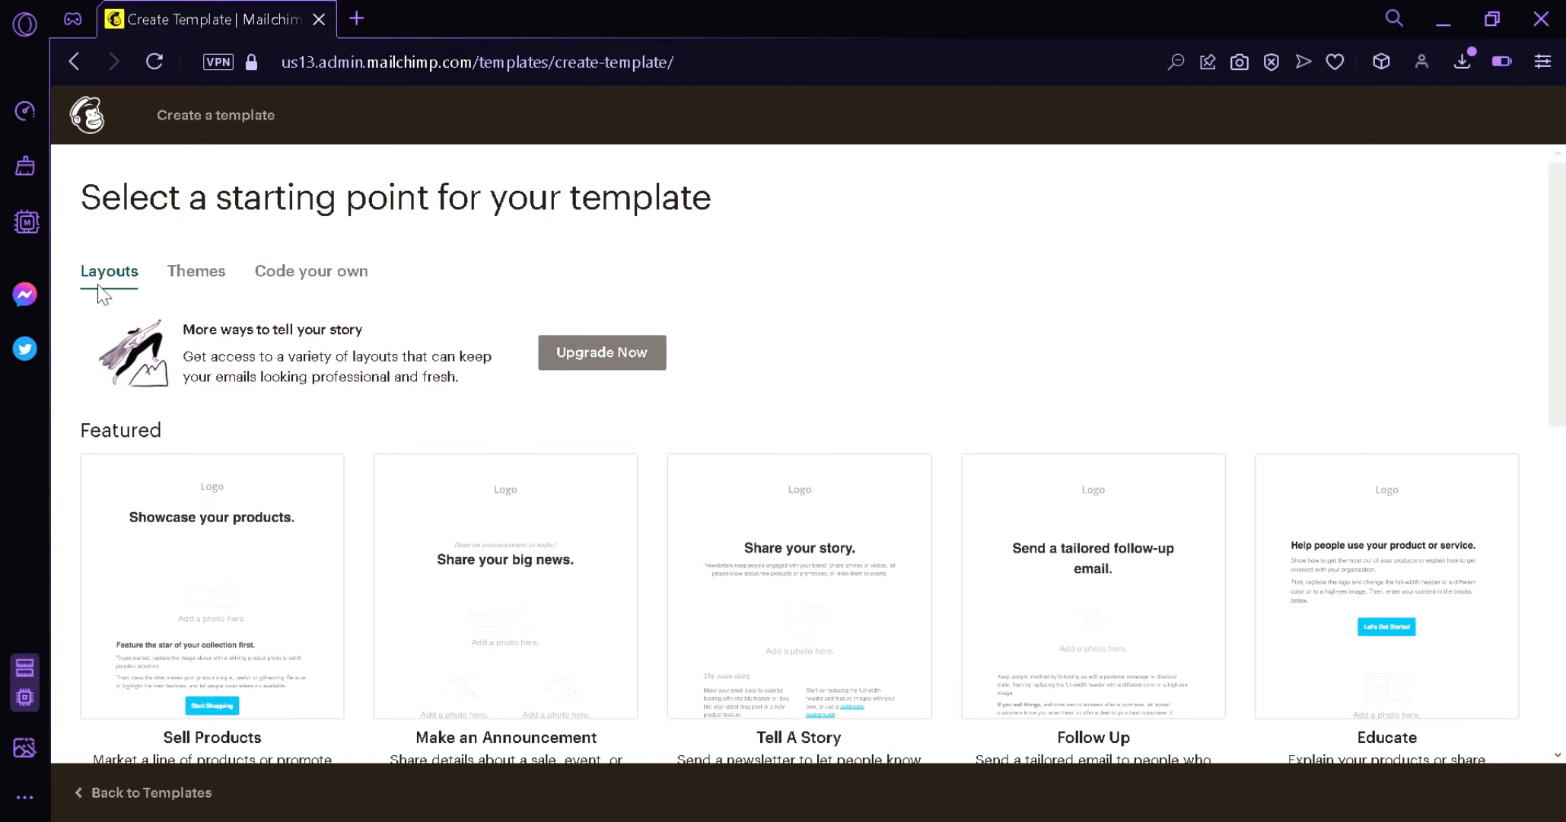
{"action": "mouse_move", "coordinate": [1563, 301]}
{"action": "left_mouse_down"}
{"action": "mouse_move", "coordinate": [1562, 495]}
{"action": "mouse_move", "coordinate": [1562, 297]}
{"action": "left_mouse_up"}
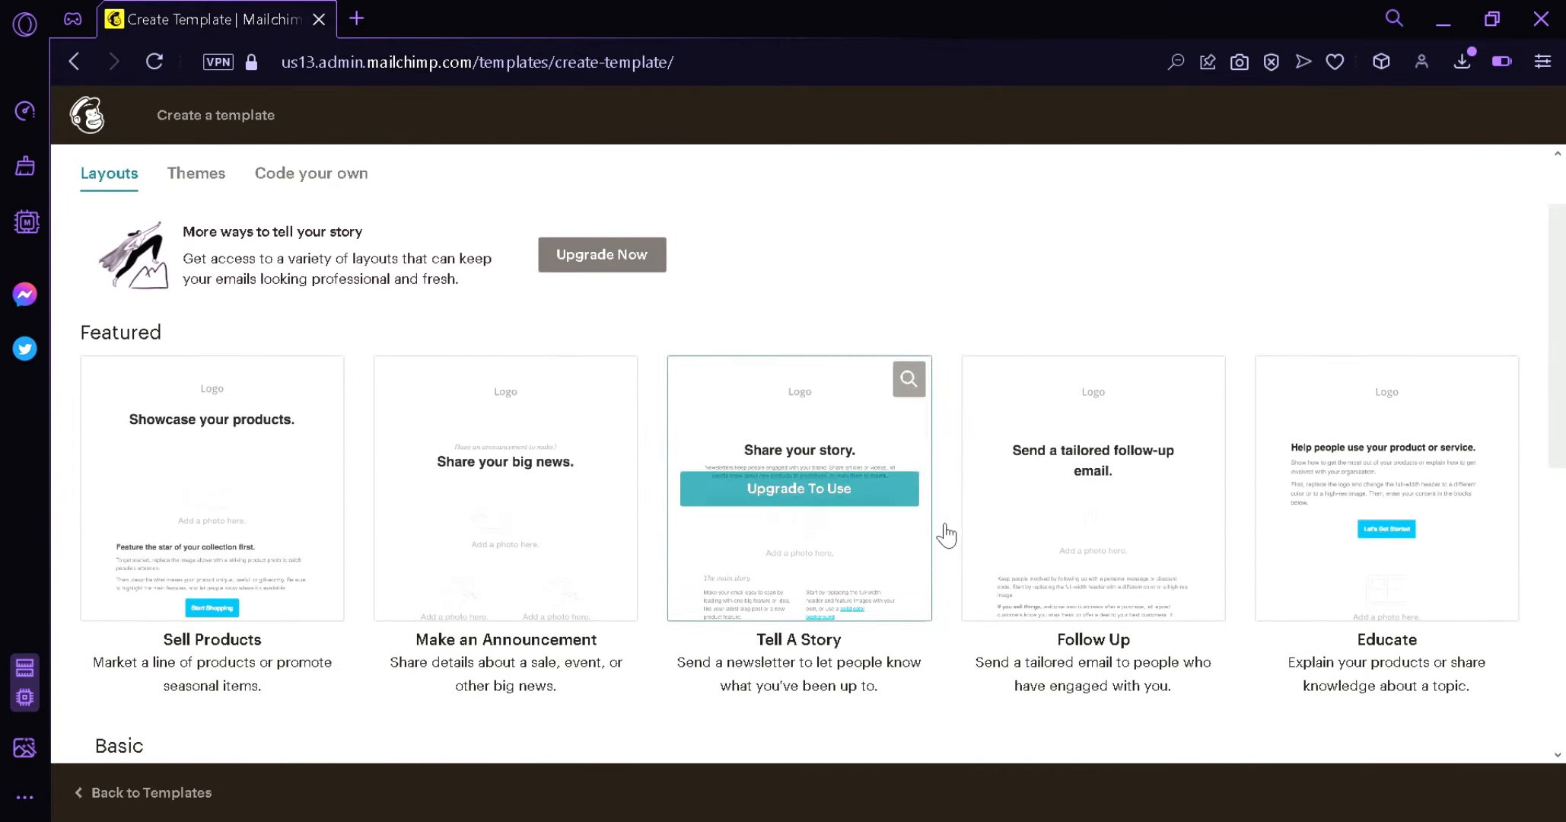
{"action": "left_click", "coordinate": [516, 508]}
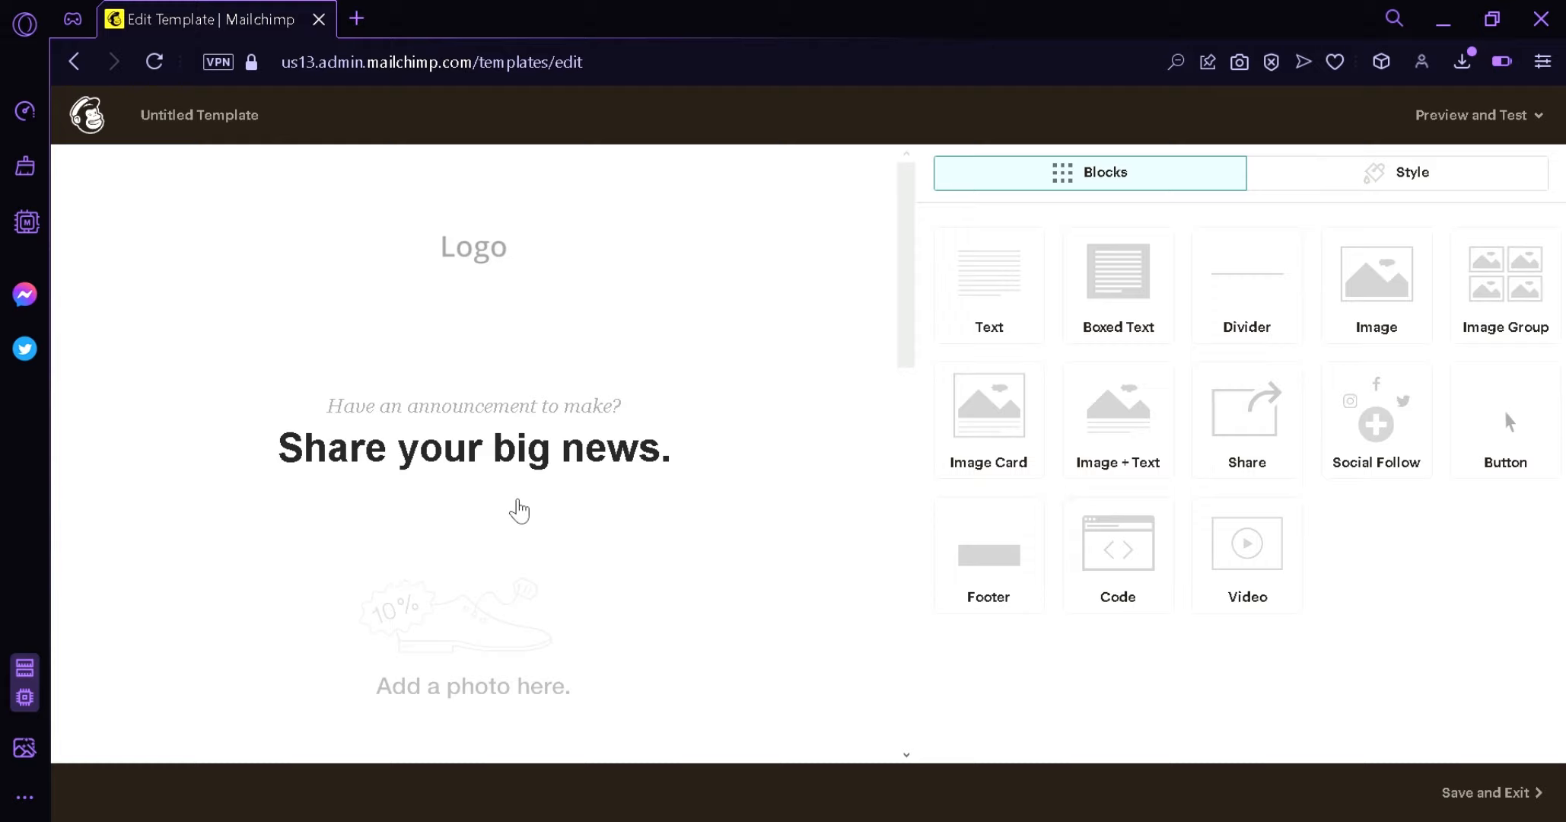
- Widen the template preview by narrowing the content blocks area to two columns of blocks
{"action": "left_click_drag", "start_coordinate": [906, 252], "coordinate": [896, 296]}
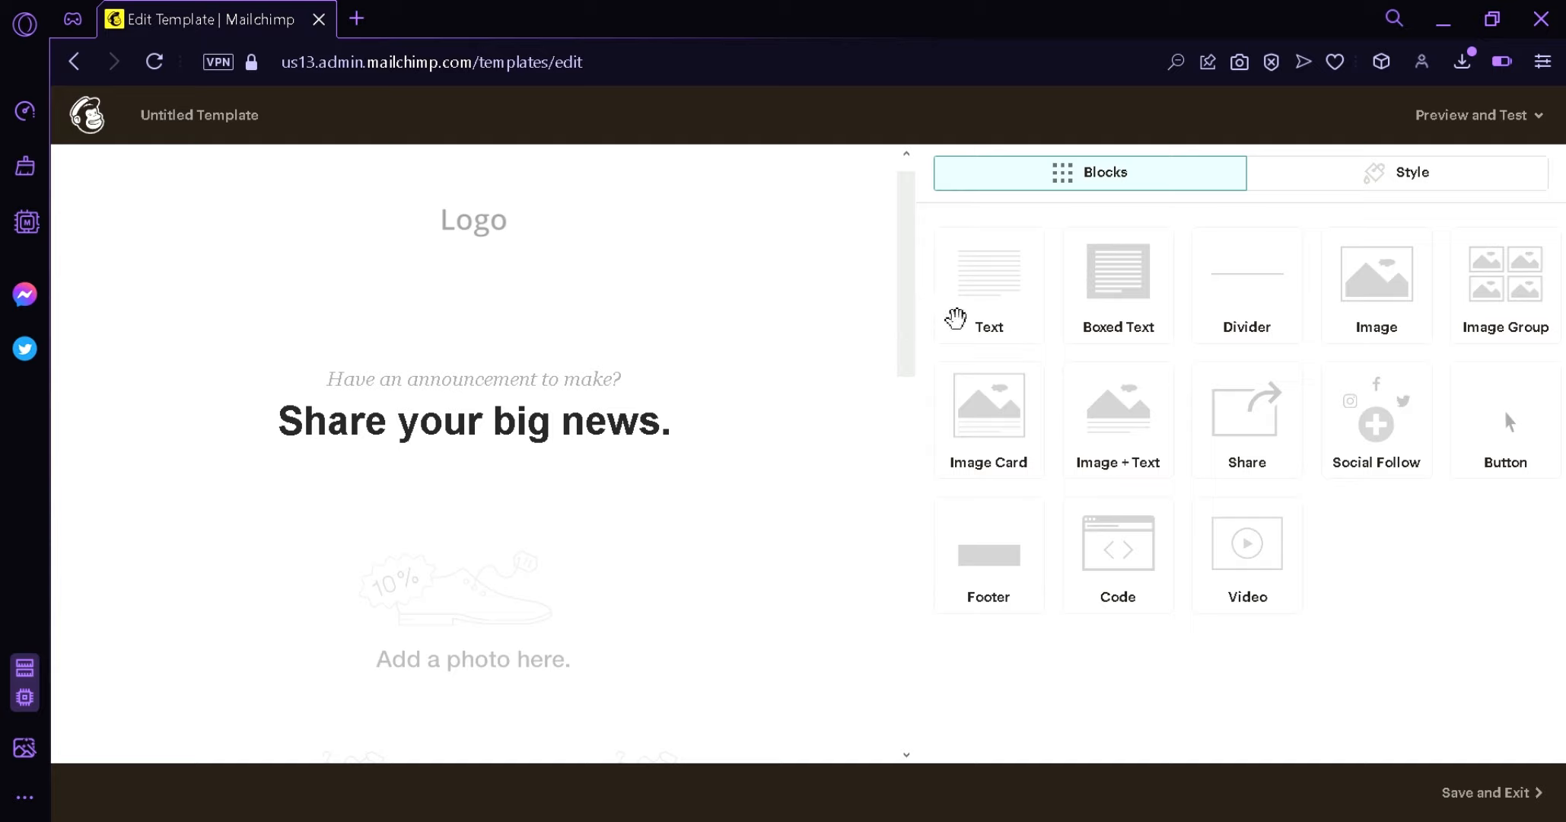
{"action": "left_click_drag", "start_coordinate": [925, 315], "coordinate": [1178, 342]}
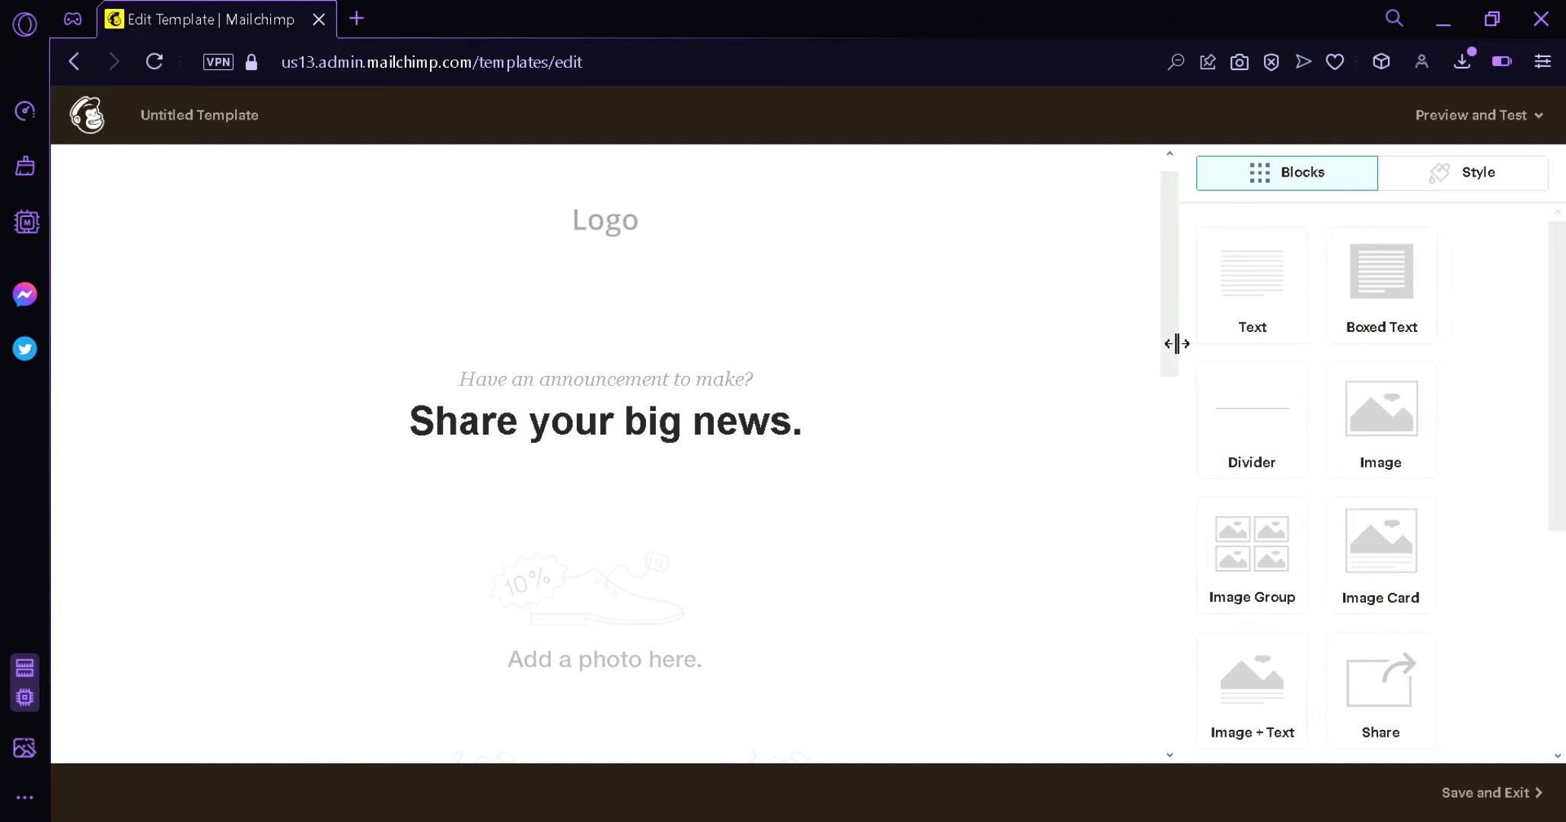
{"action": "left_click_drag", "start_coordinate": [1167, 290], "coordinate": [766, 273]}
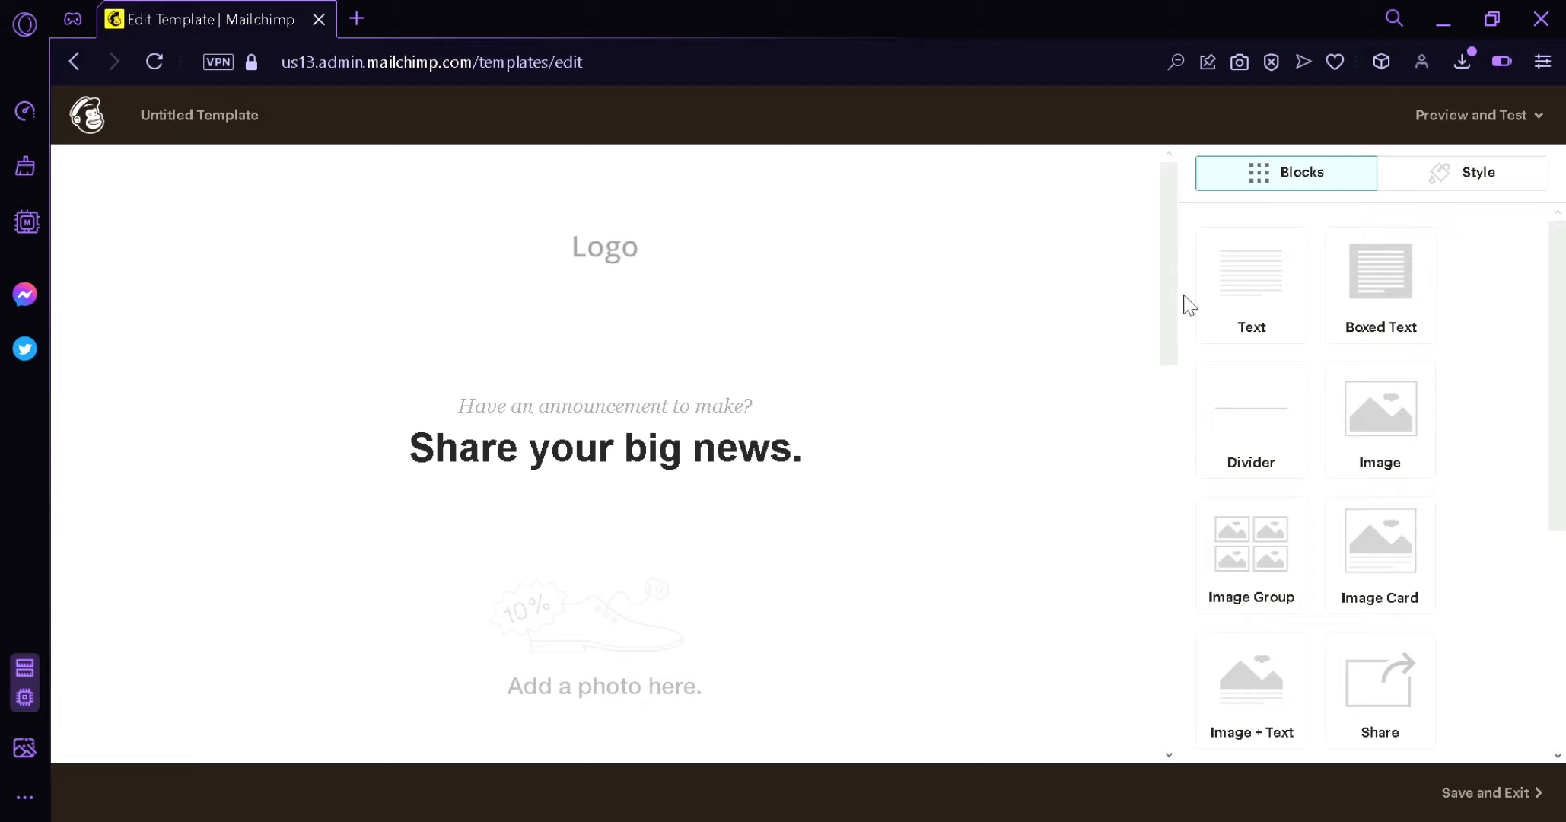
- Review the announcement template's content from the logo down to the Find Out More button
{"action": "left_click_drag", "start_coordinate": [1181, 305], "coordinate": [1185, 572]}
{"action": "mouse_move", "coordinate": [615, 327]}
{"action": "mouse_move", "coordinate": [661, 523]}
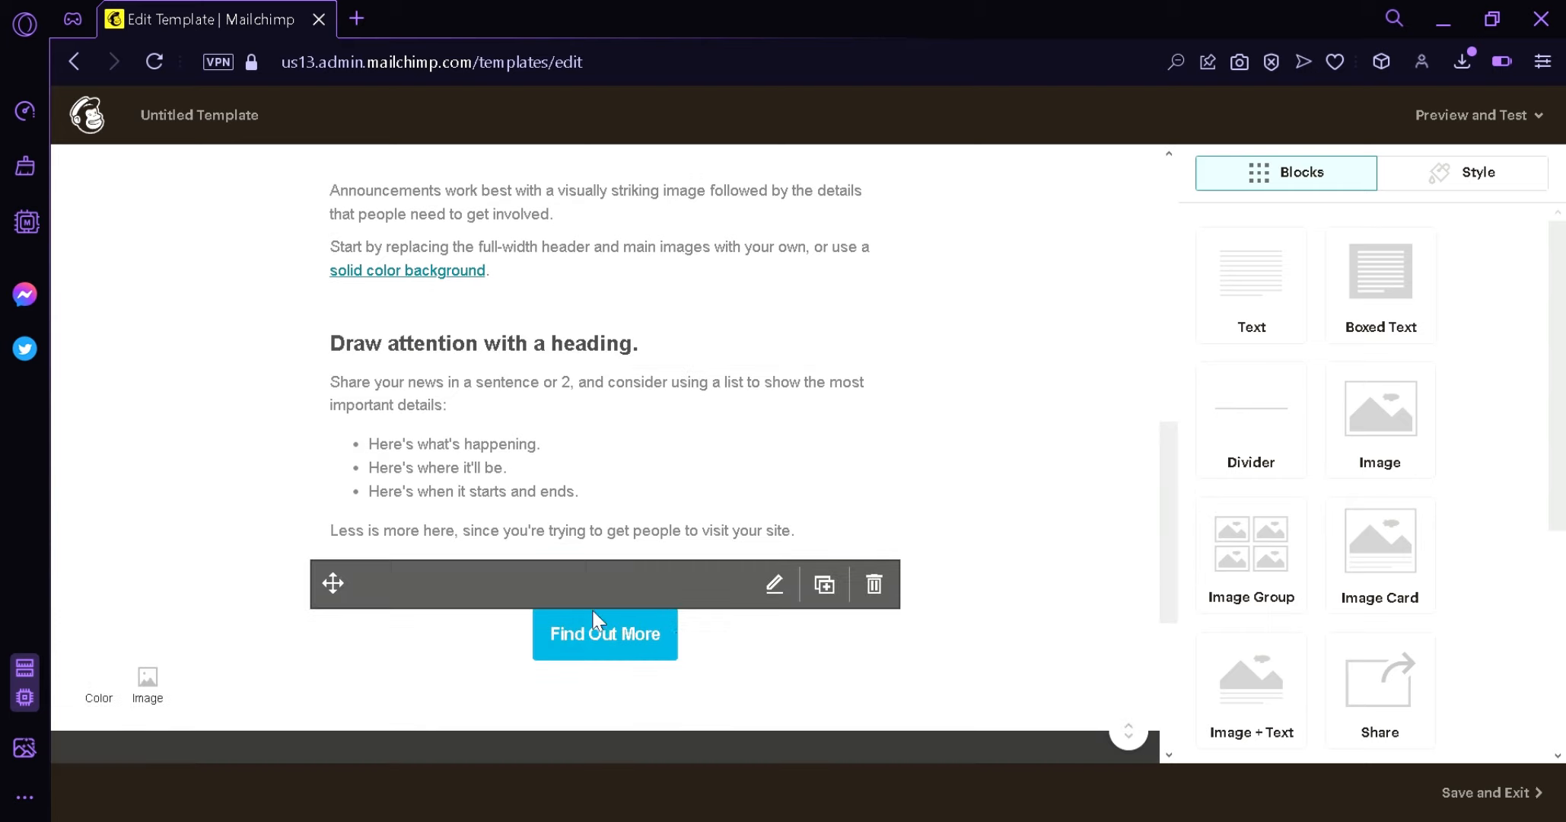
{"action": "left_click_drag", "start_coordinate": [1168, 523], "coordinate": [1161, 225]}
- Move the logo block down above the announcement heading and return it to the header section
{"action": "mouse_move", "coordinate": [823, 233]}
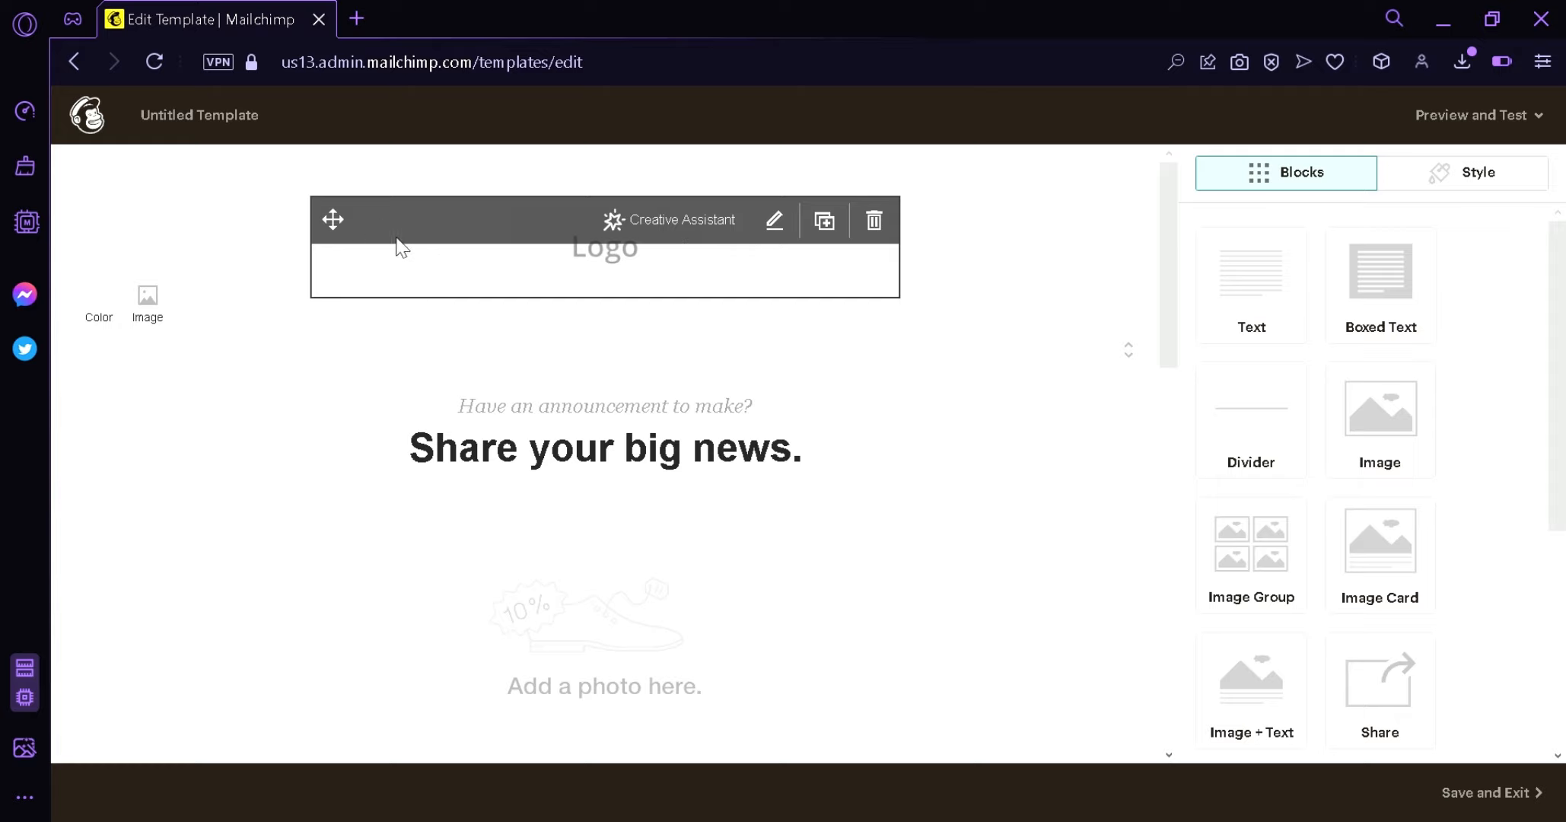
{"action": "left_click_drag", "start_coordinate": [364, 228], "coordinate": [349, 438]}
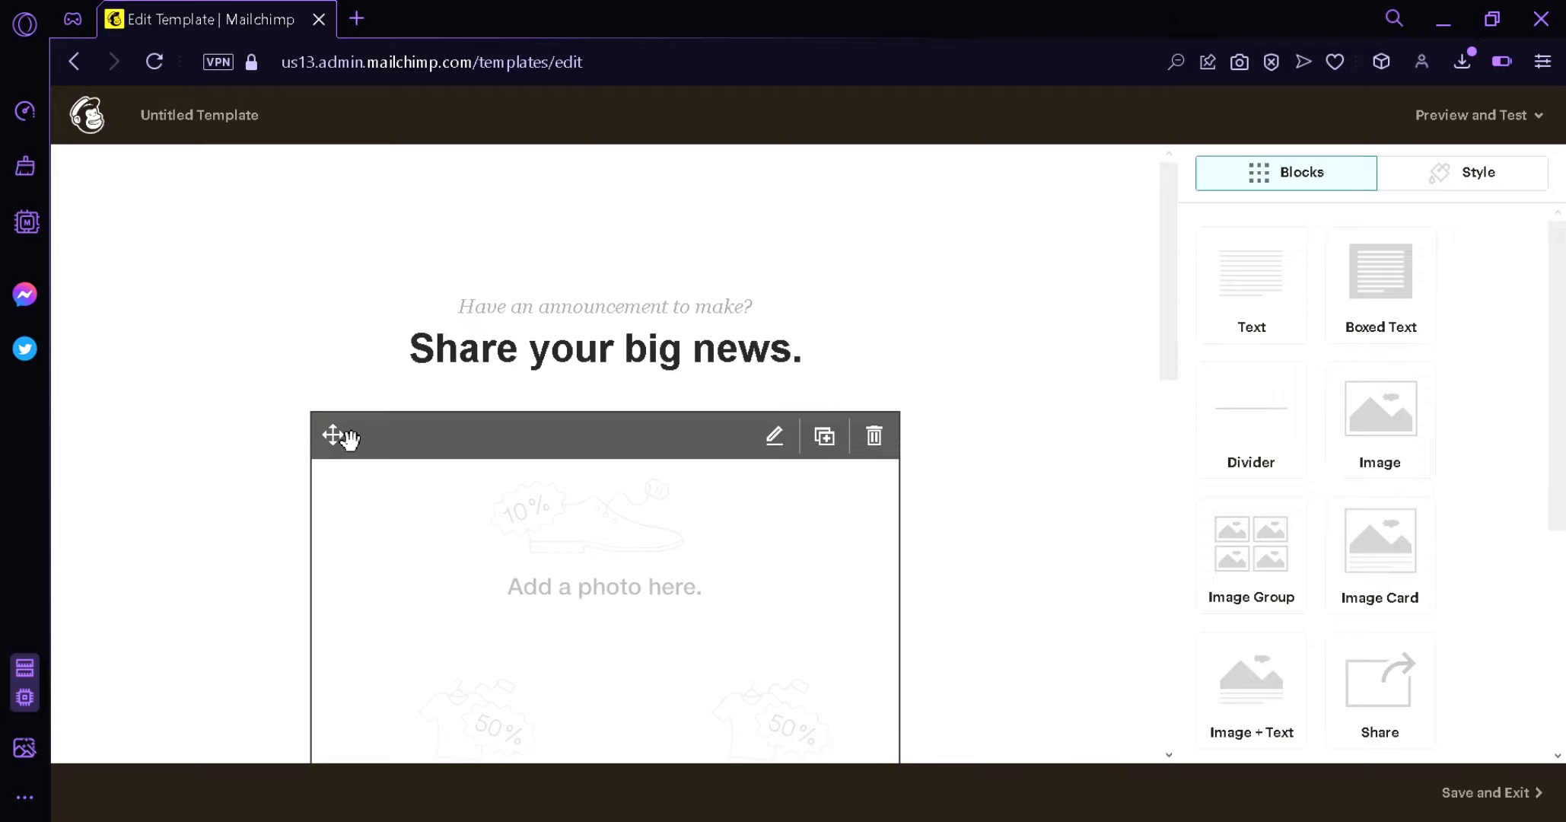
{"action": "scroll", "coordinate": [365, 411], "scroll_direction": "down", "scroll_amount": 10}
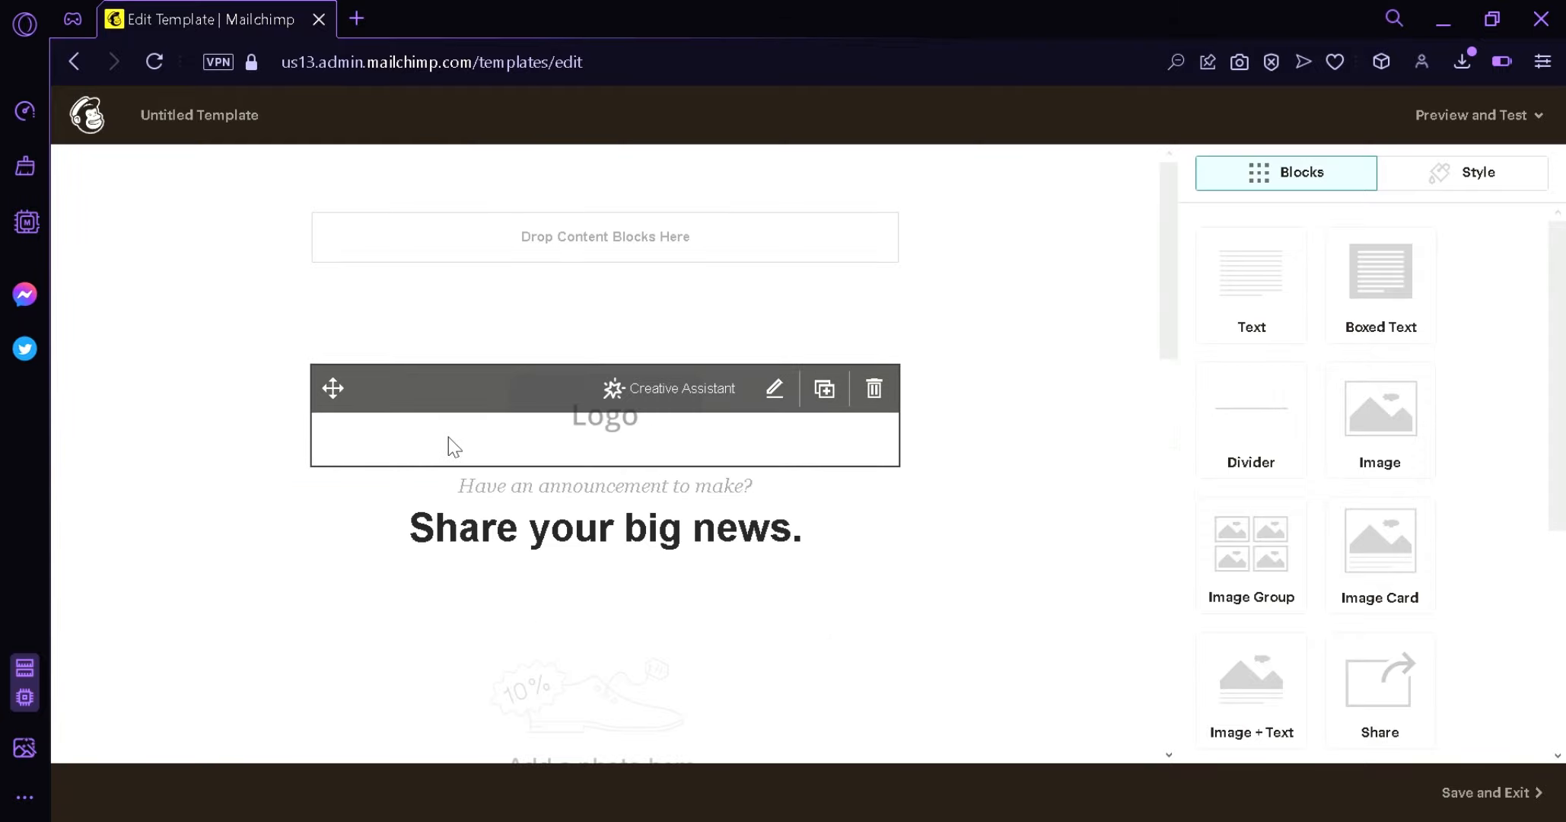
{"action": "left_click_drag", "start_coordinate": [344, 403], "coordinate": [325, 212]}
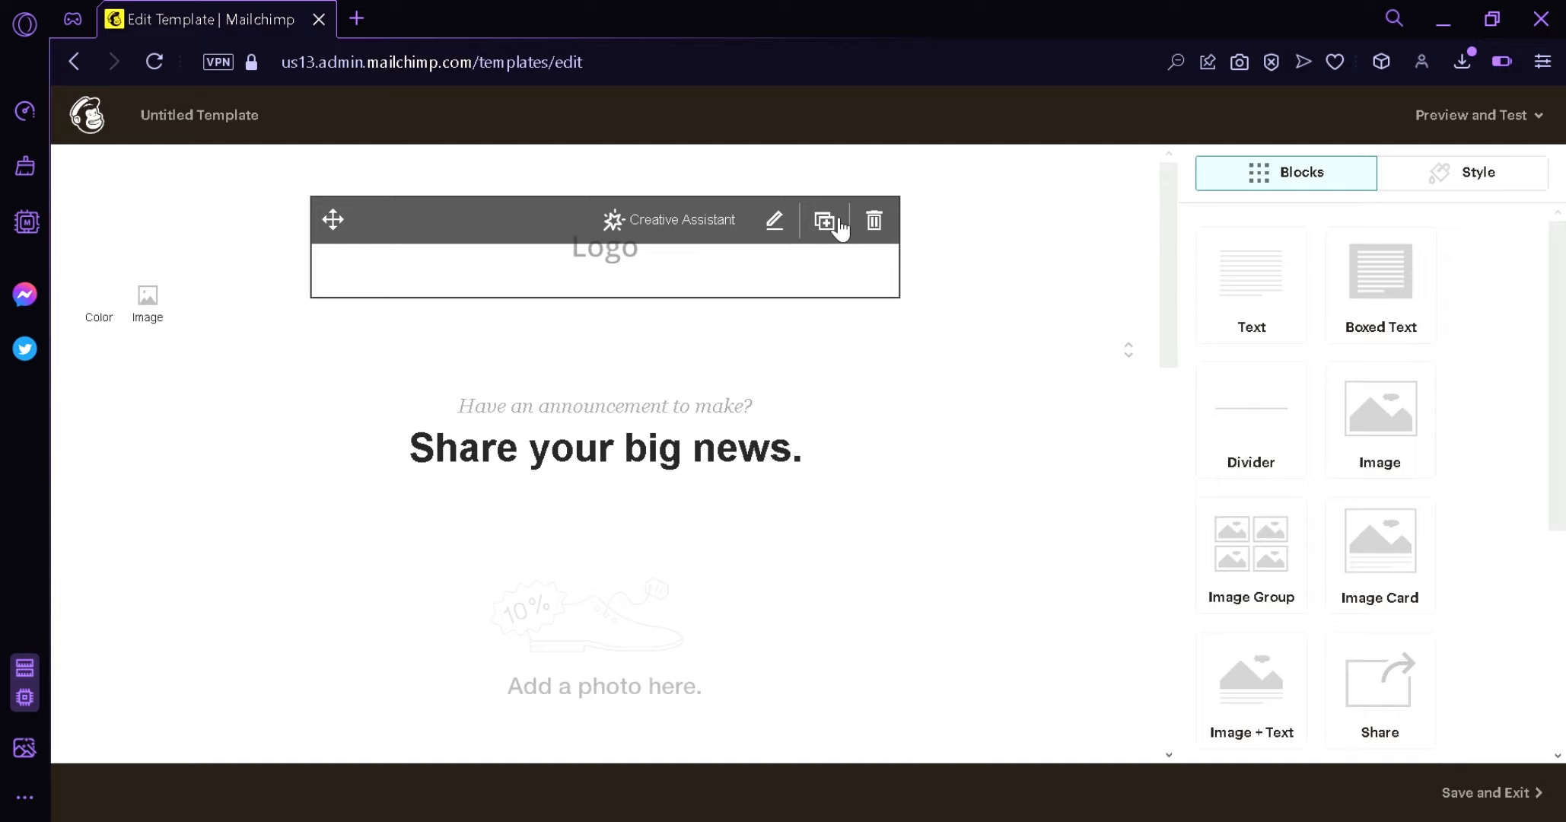
- Duplicate the header logo block and delete the copy
{"action": "left_click", "coordinate": [825, 222]}
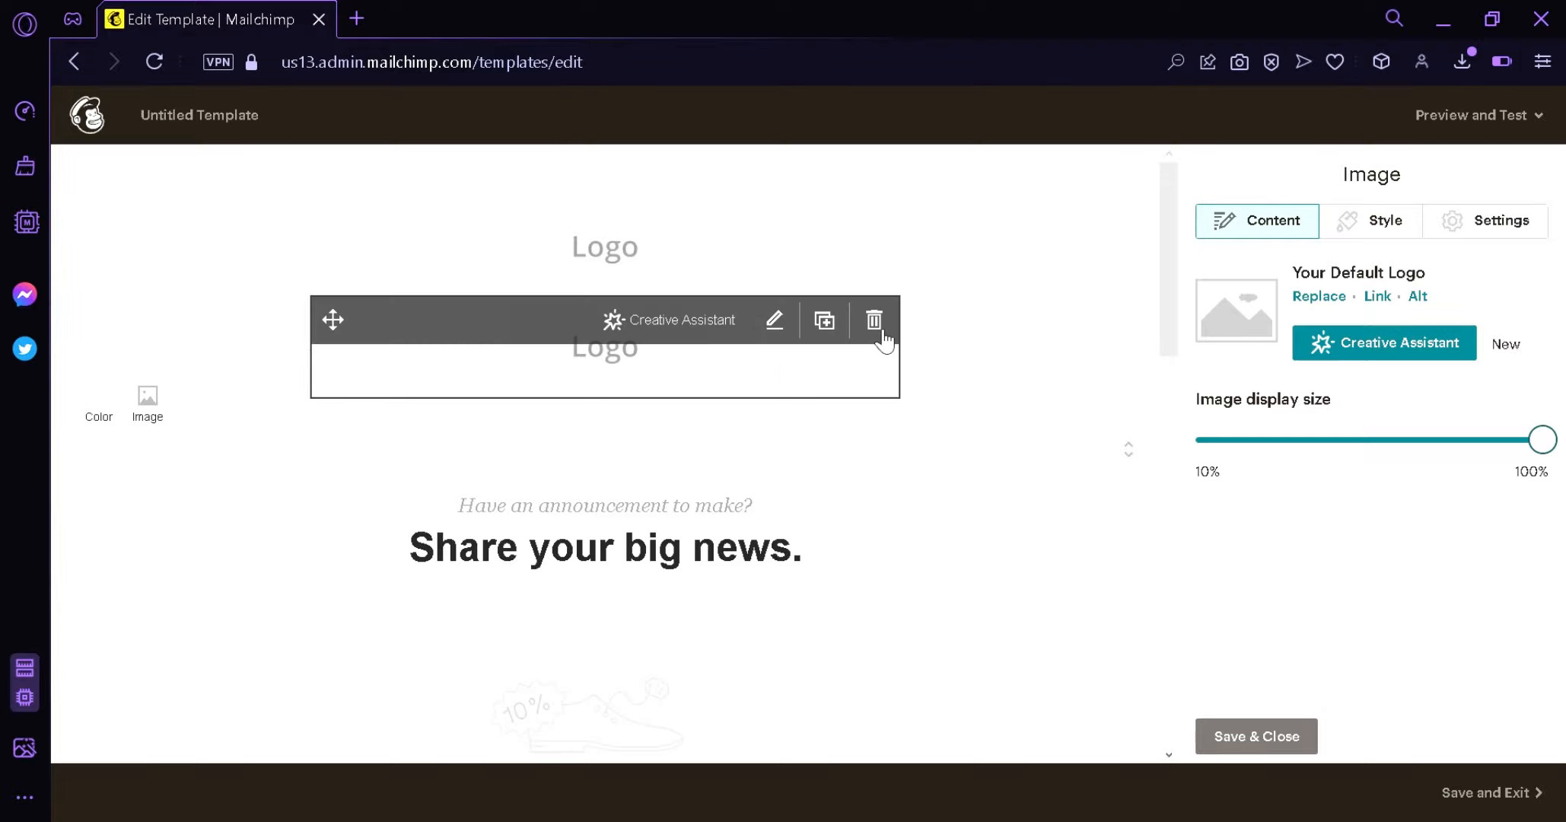
{"action": "left_click", "coordinate": [882, 331]}
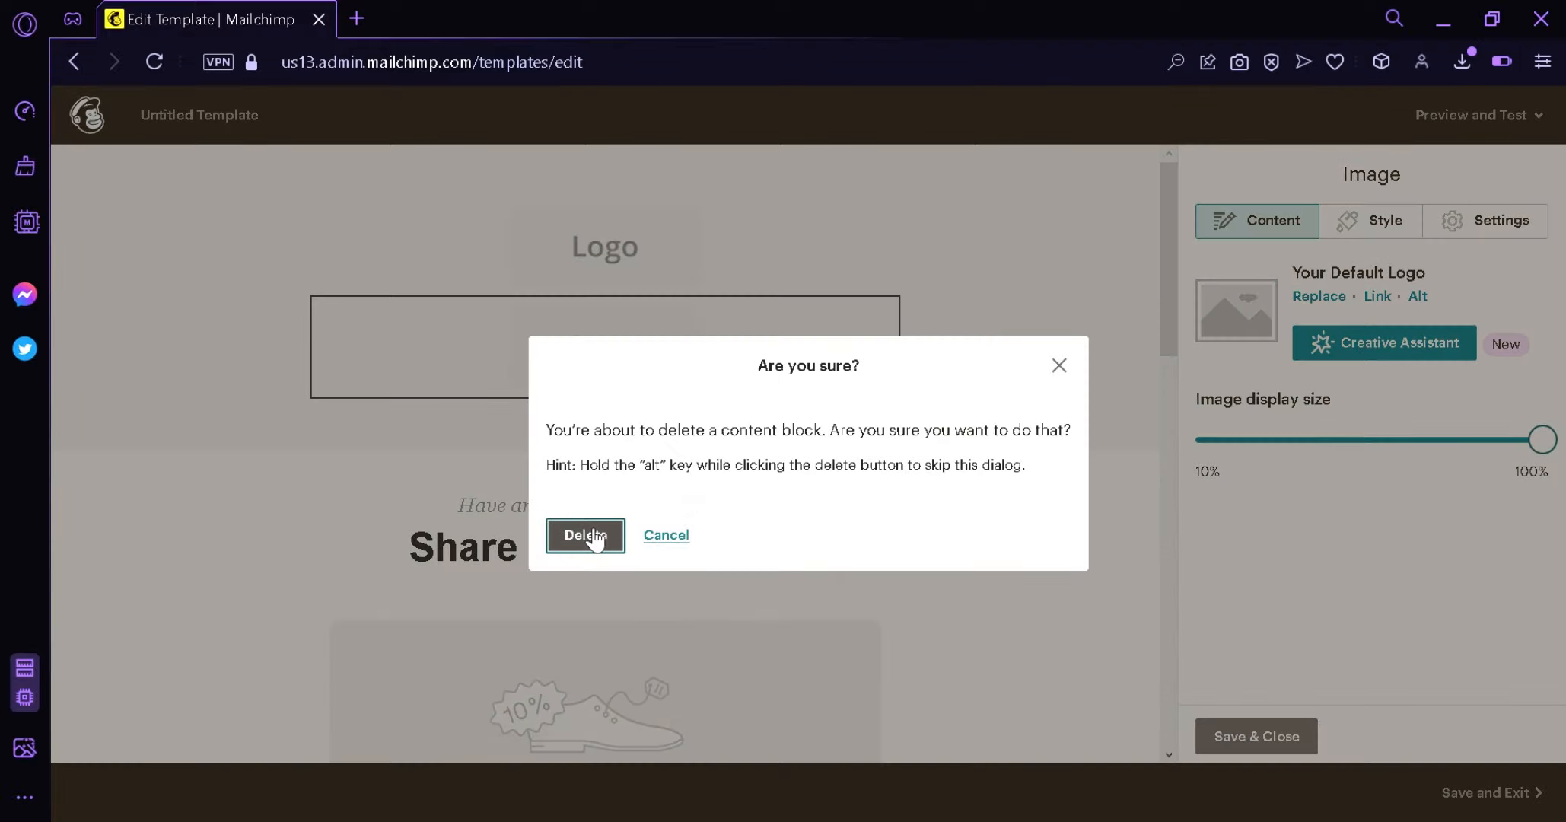
{"action": "left_click", "coordinate": [586, 535]}
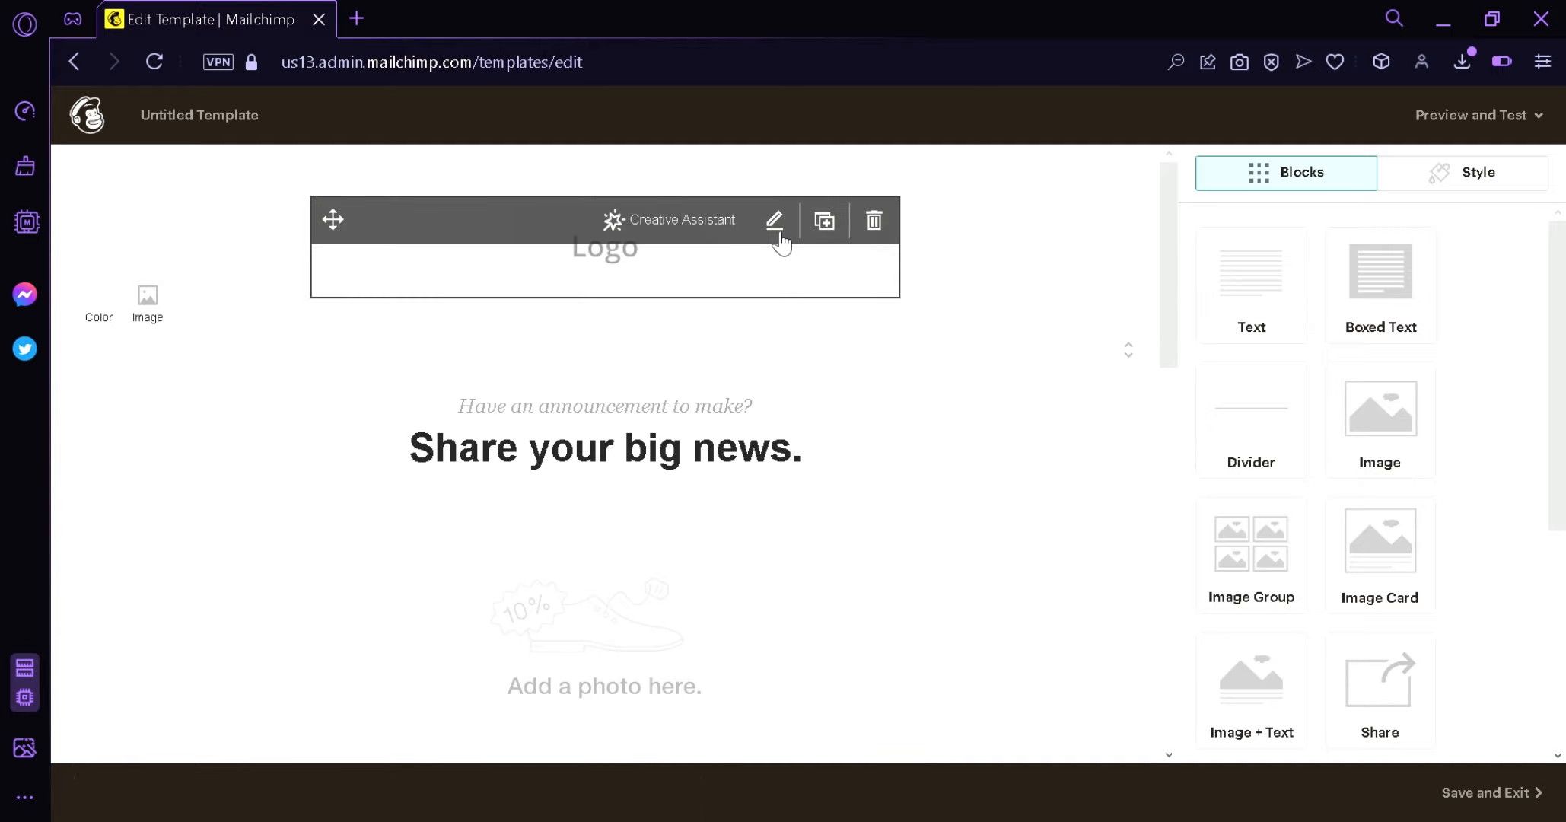
- Replace the header logo placeholder with Coffee.png and reduce its display size to about a quarter
{"action": "left_click", "coordinate": [775, 222]}
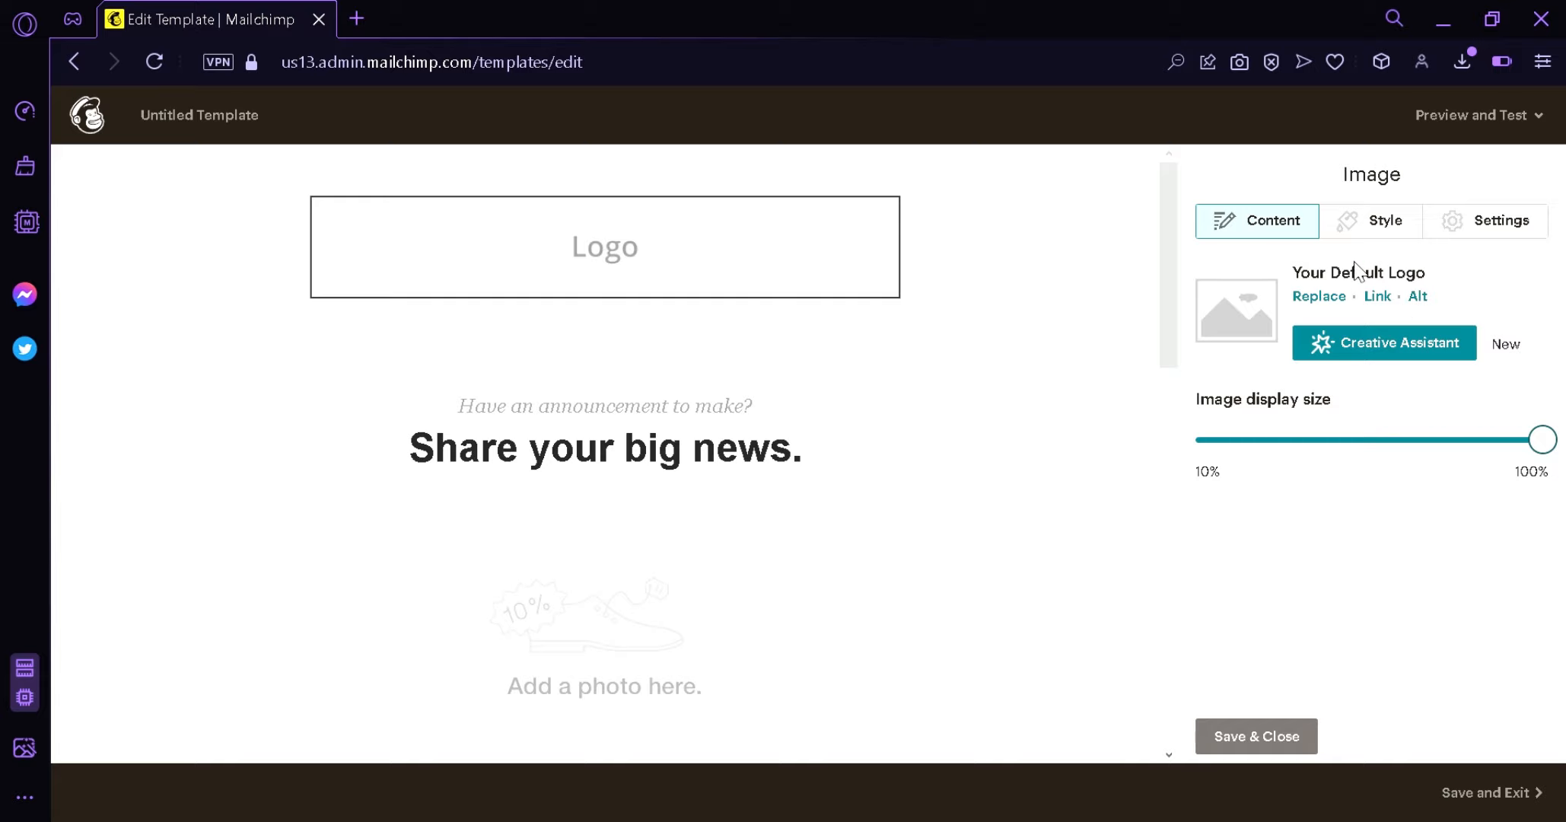
{"action": "left_click", "coordinate": [1320, 297]}
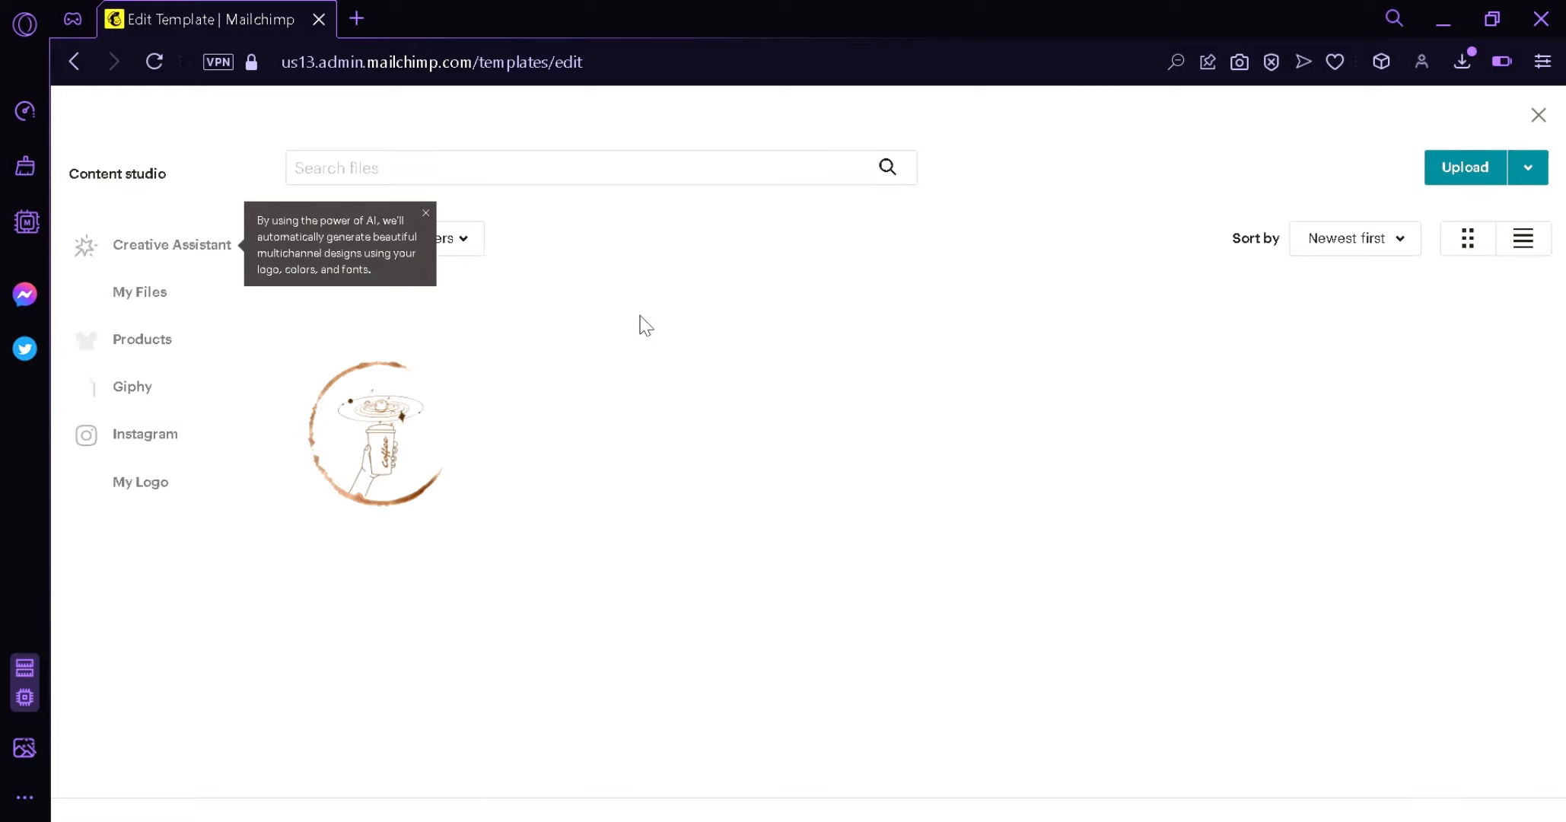
{"action": "left_click", "coordinate": [453, 436]}
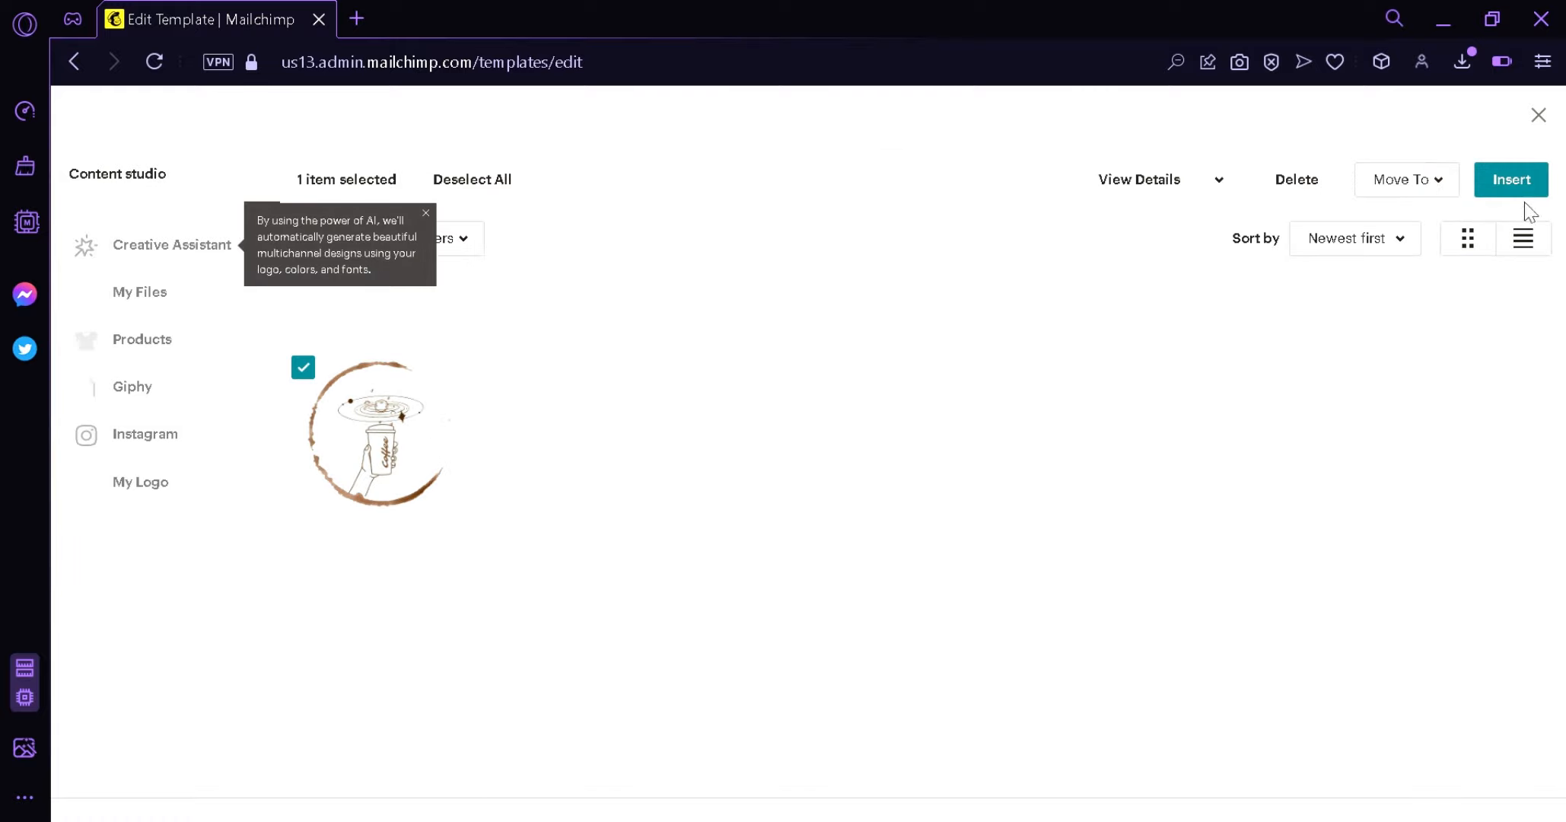
{"action": "left_click", "coordinate": [1529, 191]}
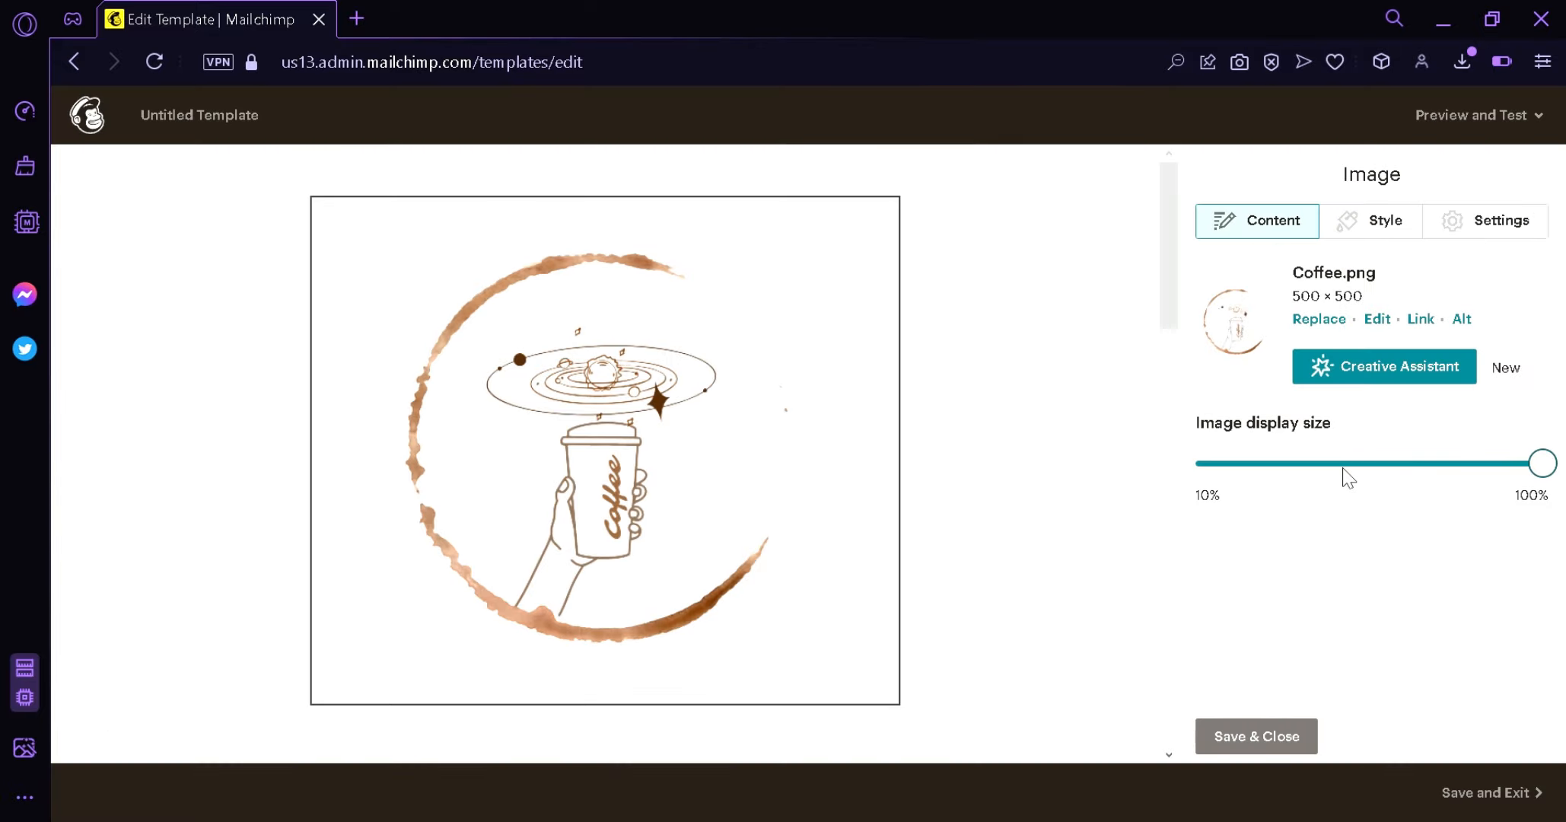
{"action": "left_click_drag", "start_coordinate": [1550, 472], "coordinate": [1261, 478]}
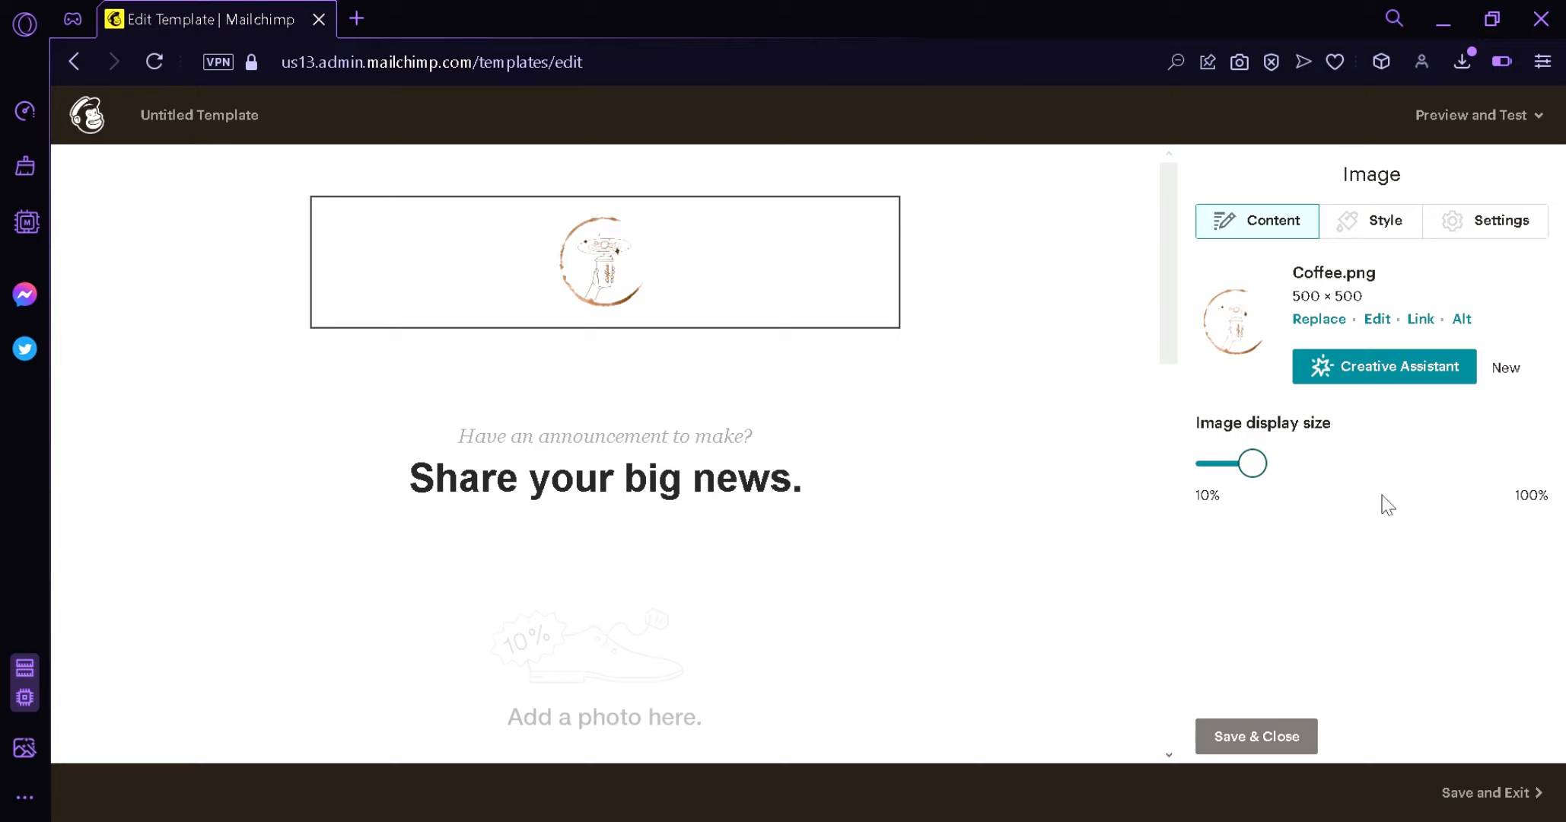
- Examine the header logo in the image editor's crop and resize view and leave it without saving
{"action": "left_click", "coordinate": [1377, 320]}
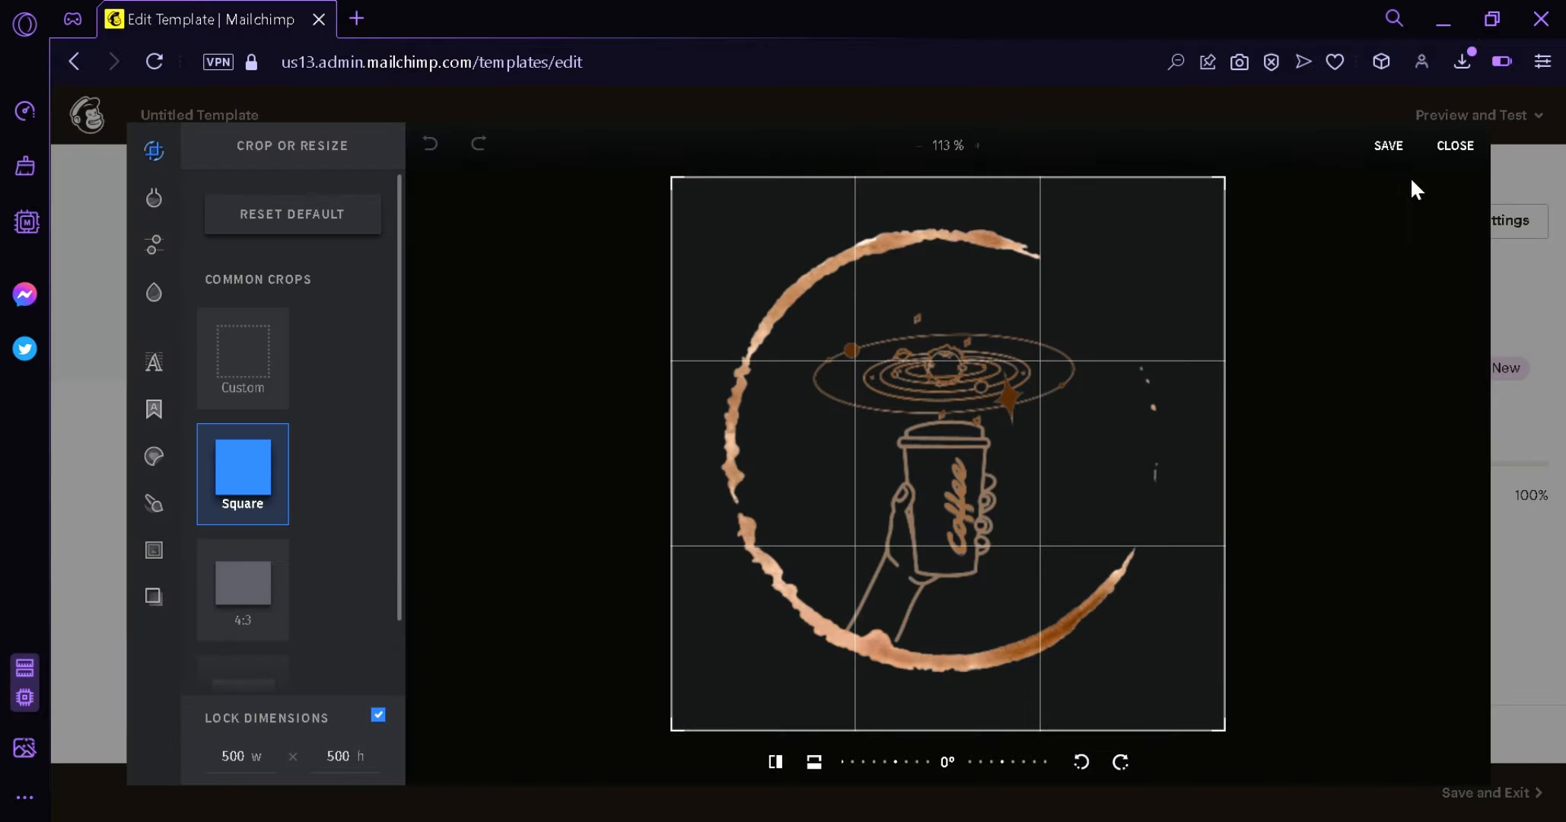
{"action": "left_click", "coordinate": [1445, 146]}
- Try a solid border on the header logo and return the border style to None
{"action": "left_click", "coordinate": [1394, 231]}
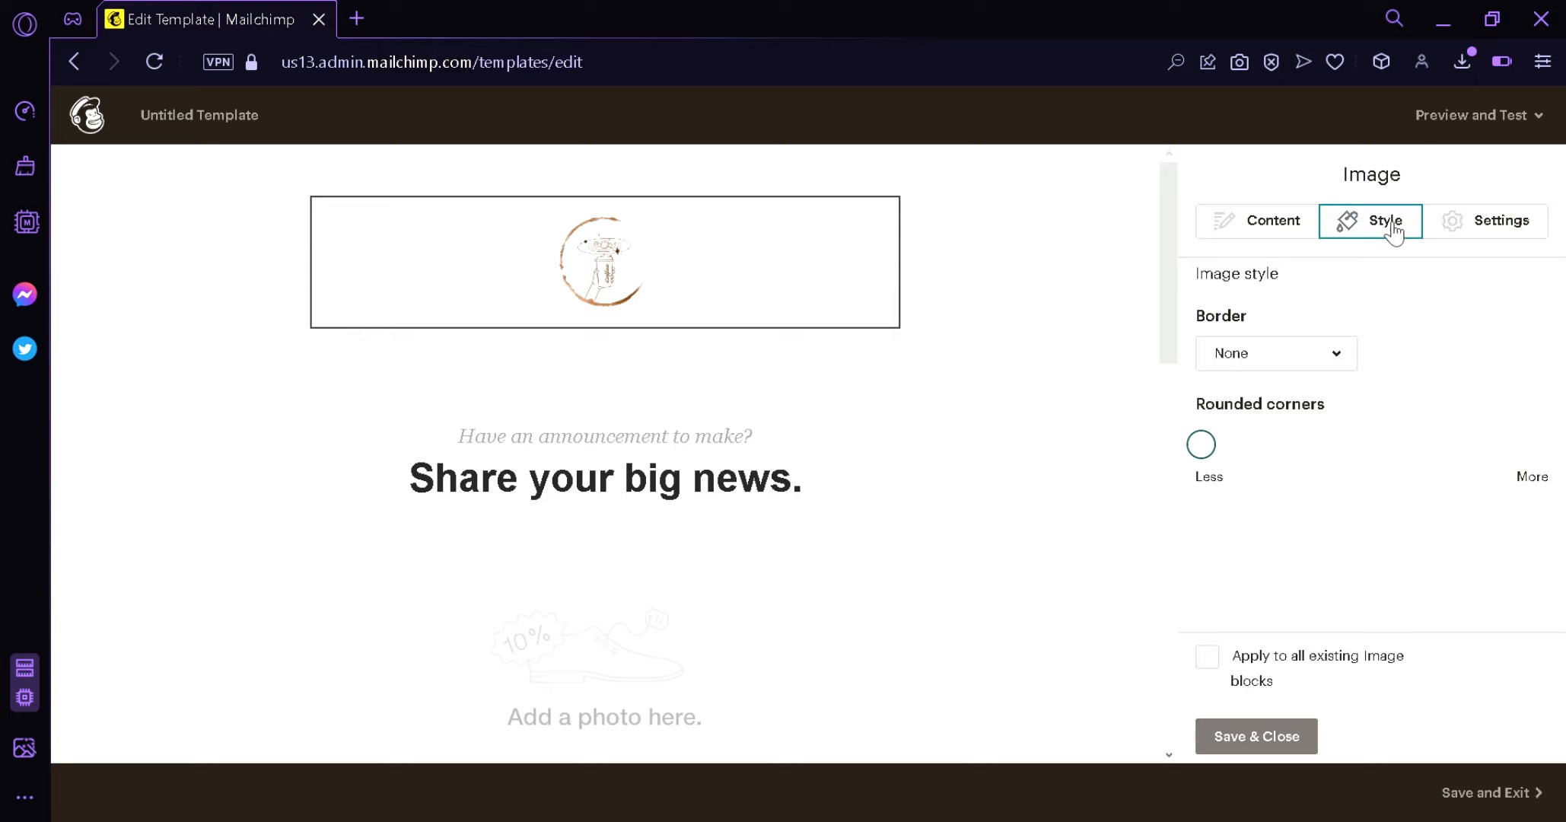
{"action": "left_click", "coordinate": [1328, 354]}
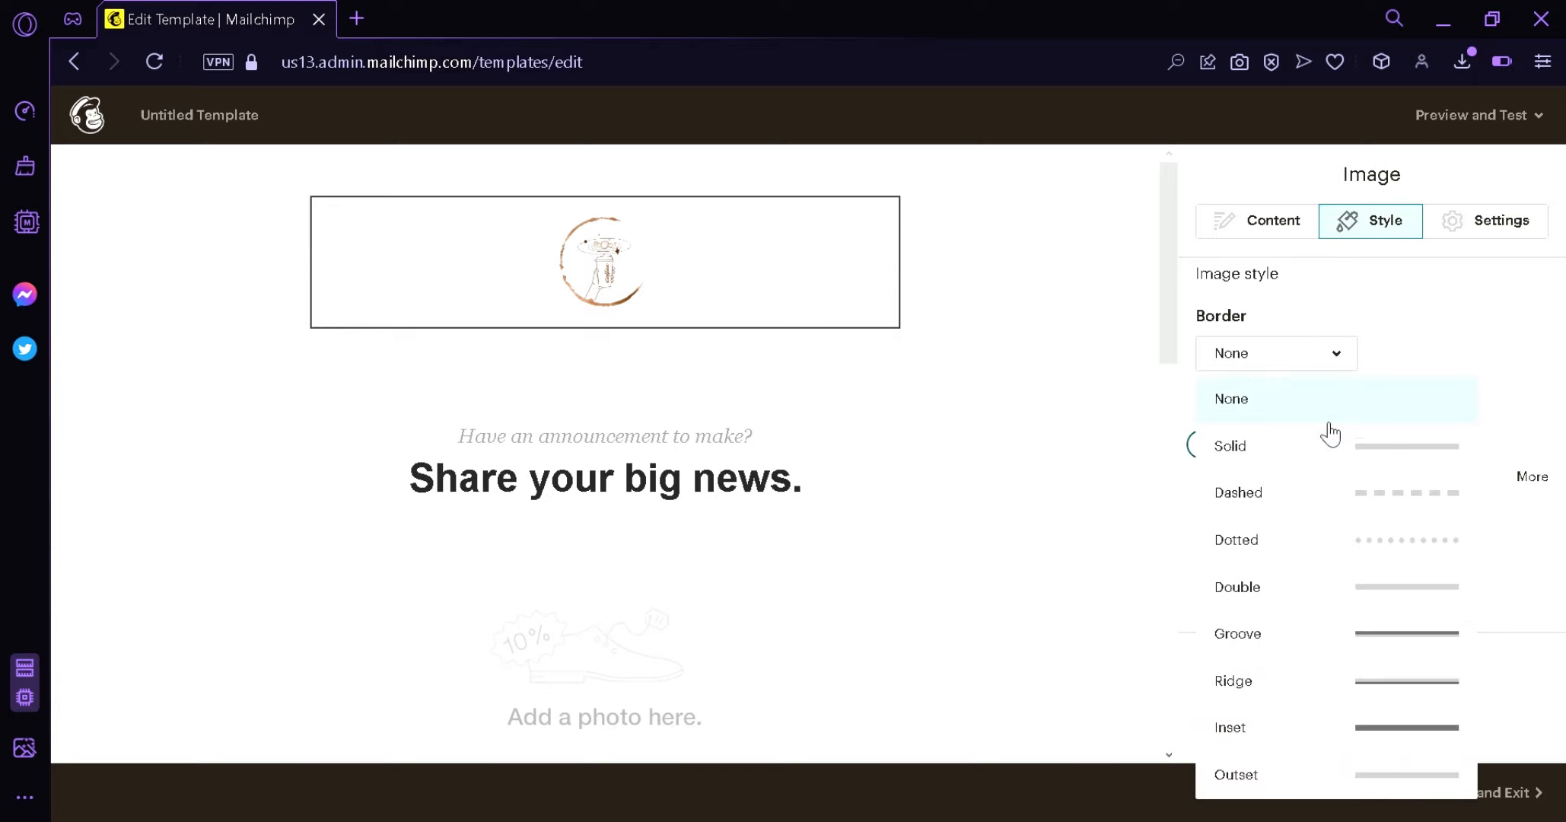
{"action": "left_click", "coordinate": [1325, 445]}
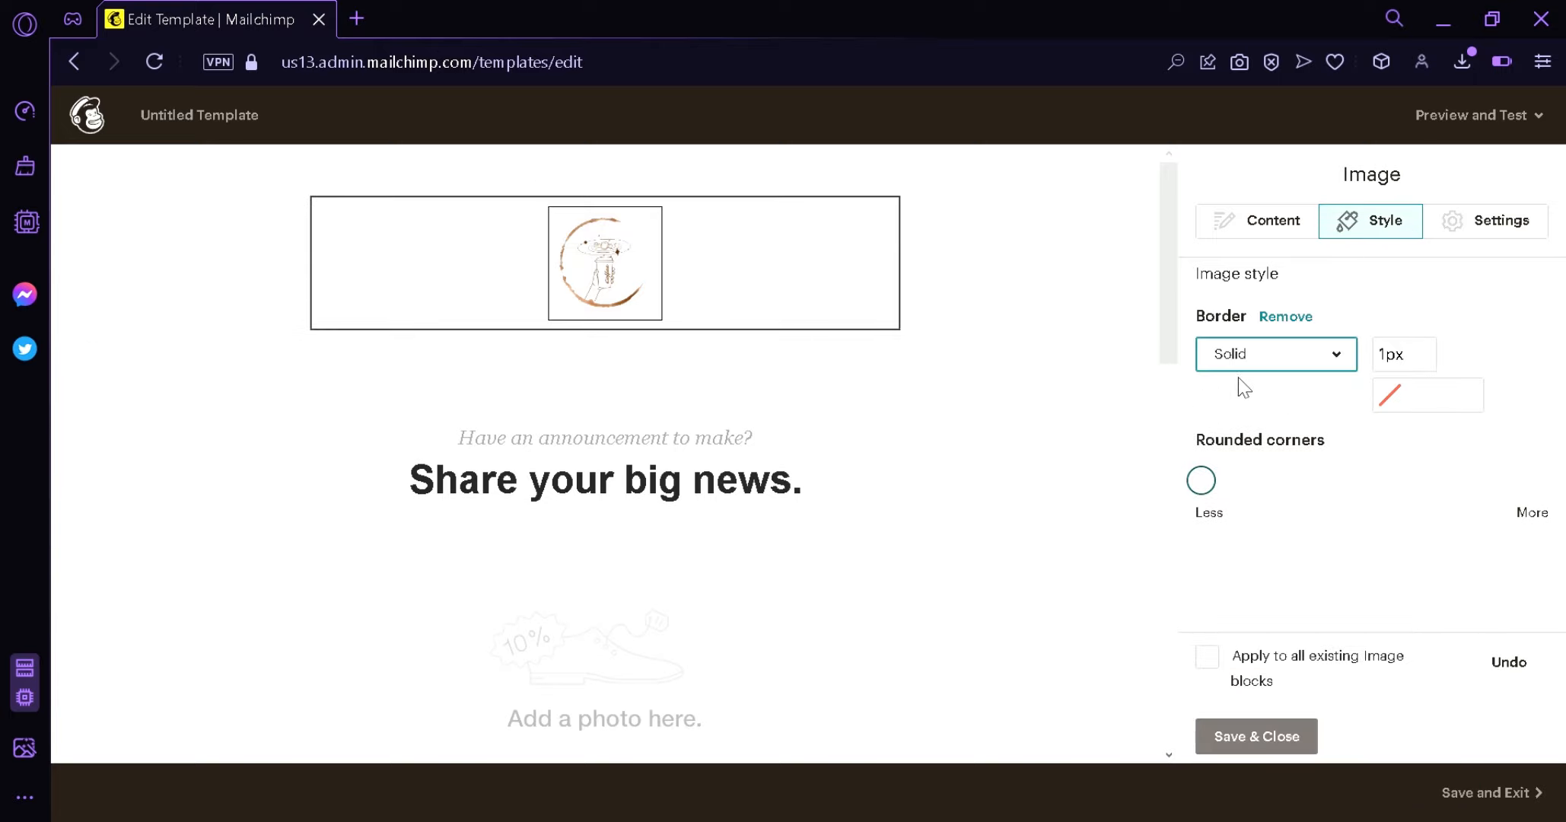
{"action": "mouse_move", "coordinate": [554, 263]}
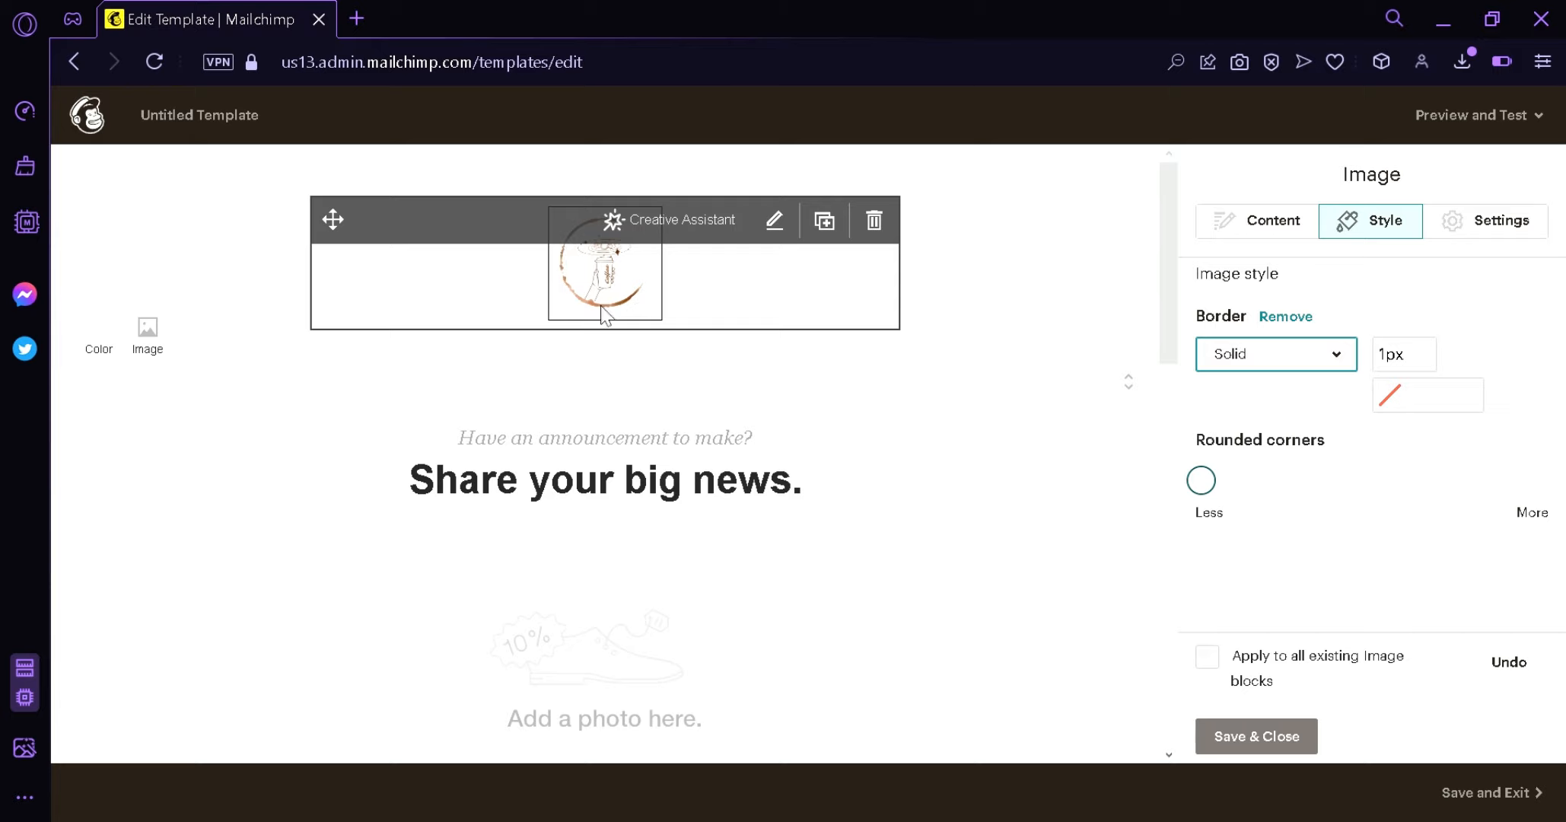
{"action": "left_click", "coordinate": [1292, 370]}
{"action": "left_click", "coordinate": [1279, 395]}
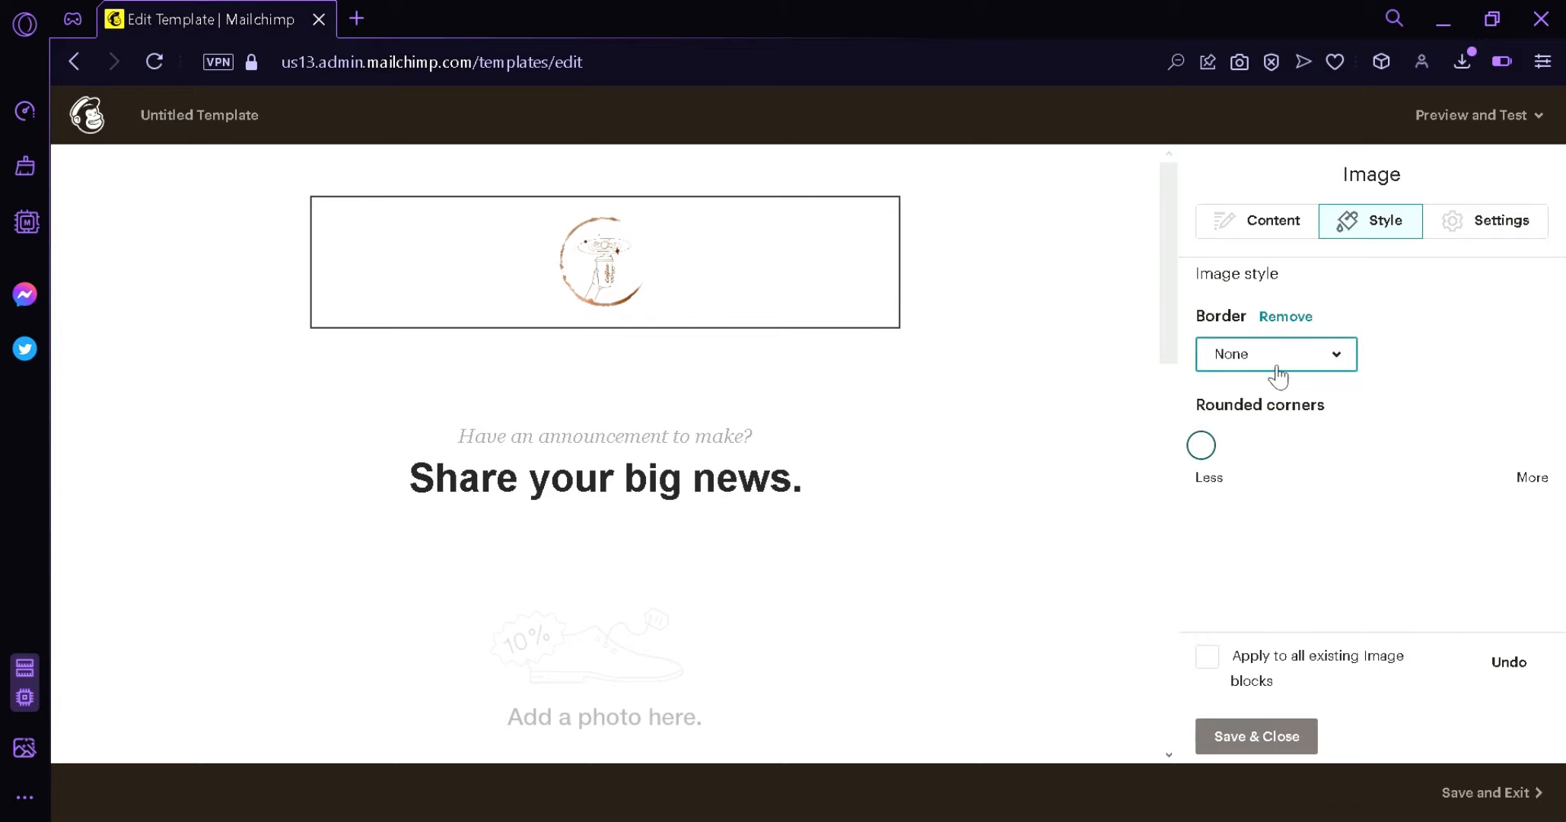
{"action": "left_click", "coordinate": [1278, 373]}
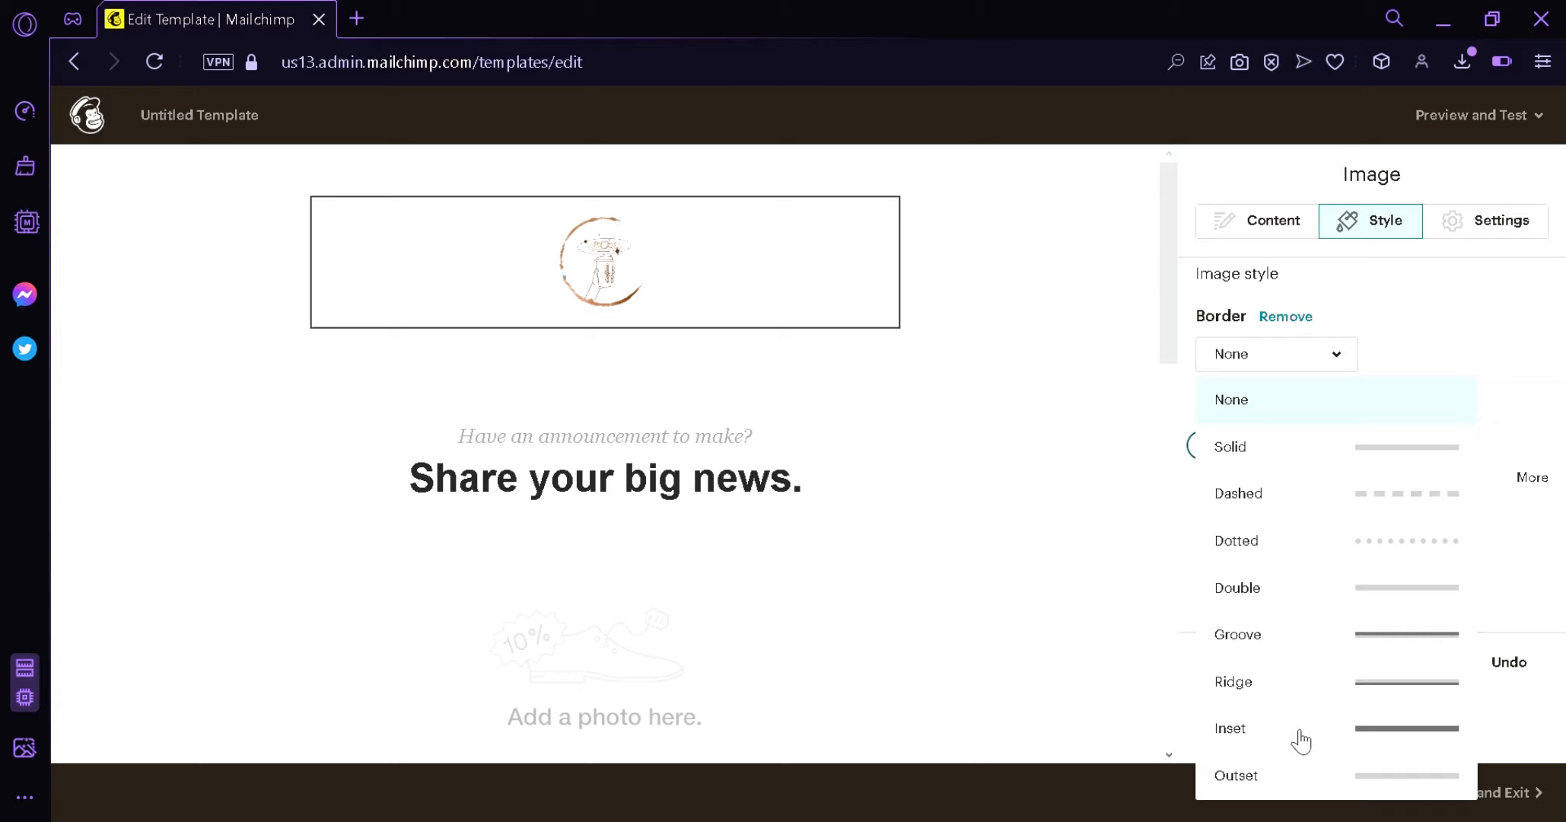
{"action": "left_click", "coordinate": [1427, 343]}
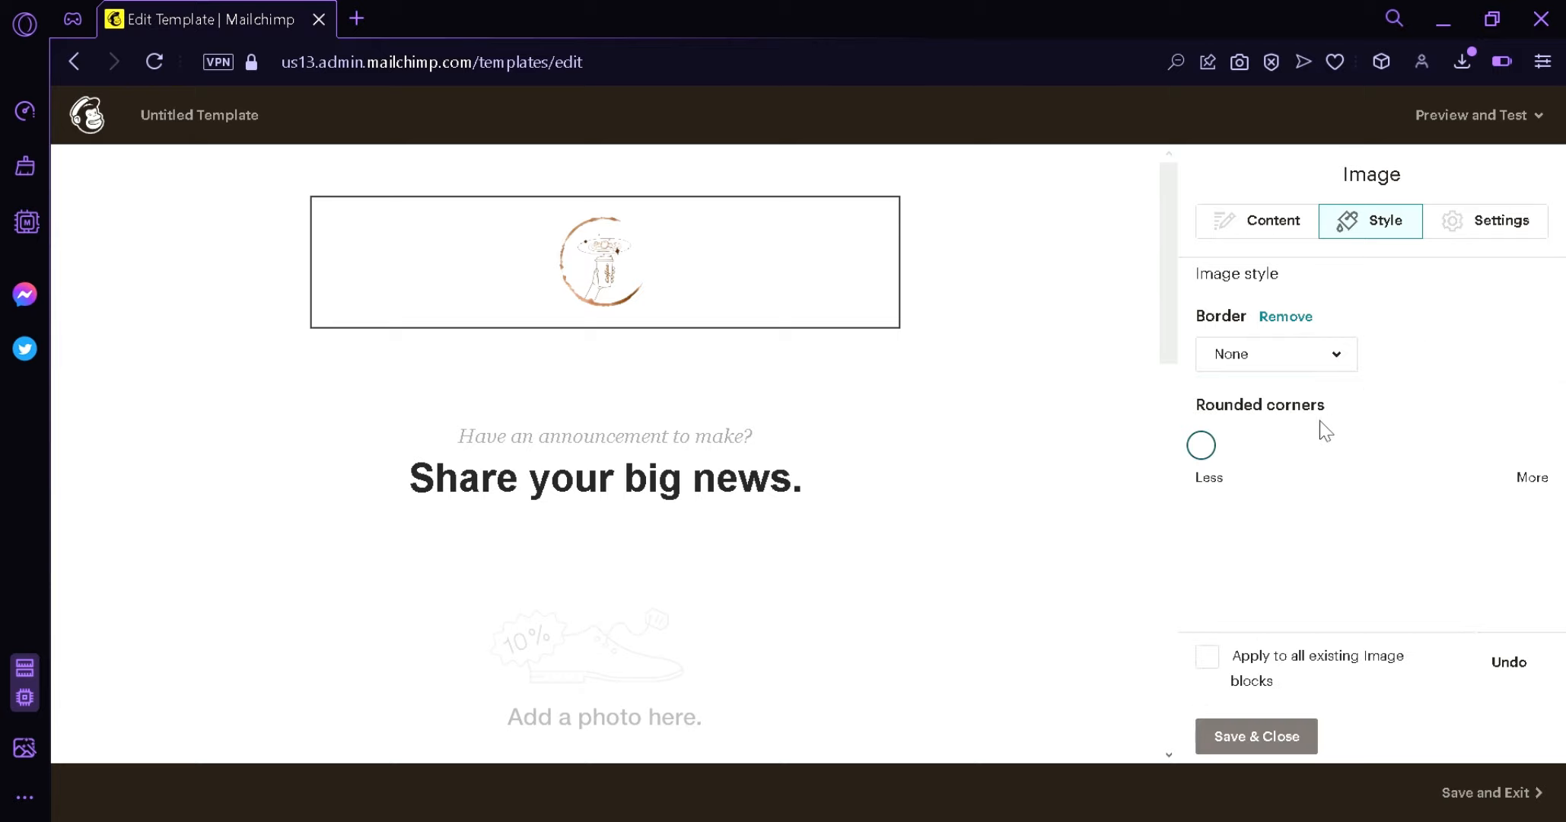
- Round the header logo's corners slightly
{"action": "left_click_drag", "start_coordinate": [1202, 445], "coordinate": [1261, 452]}
- Try other alignments for the header logo, including left, and set it back to center
{"action": "left_click", "coordinate": [1490, 242]}
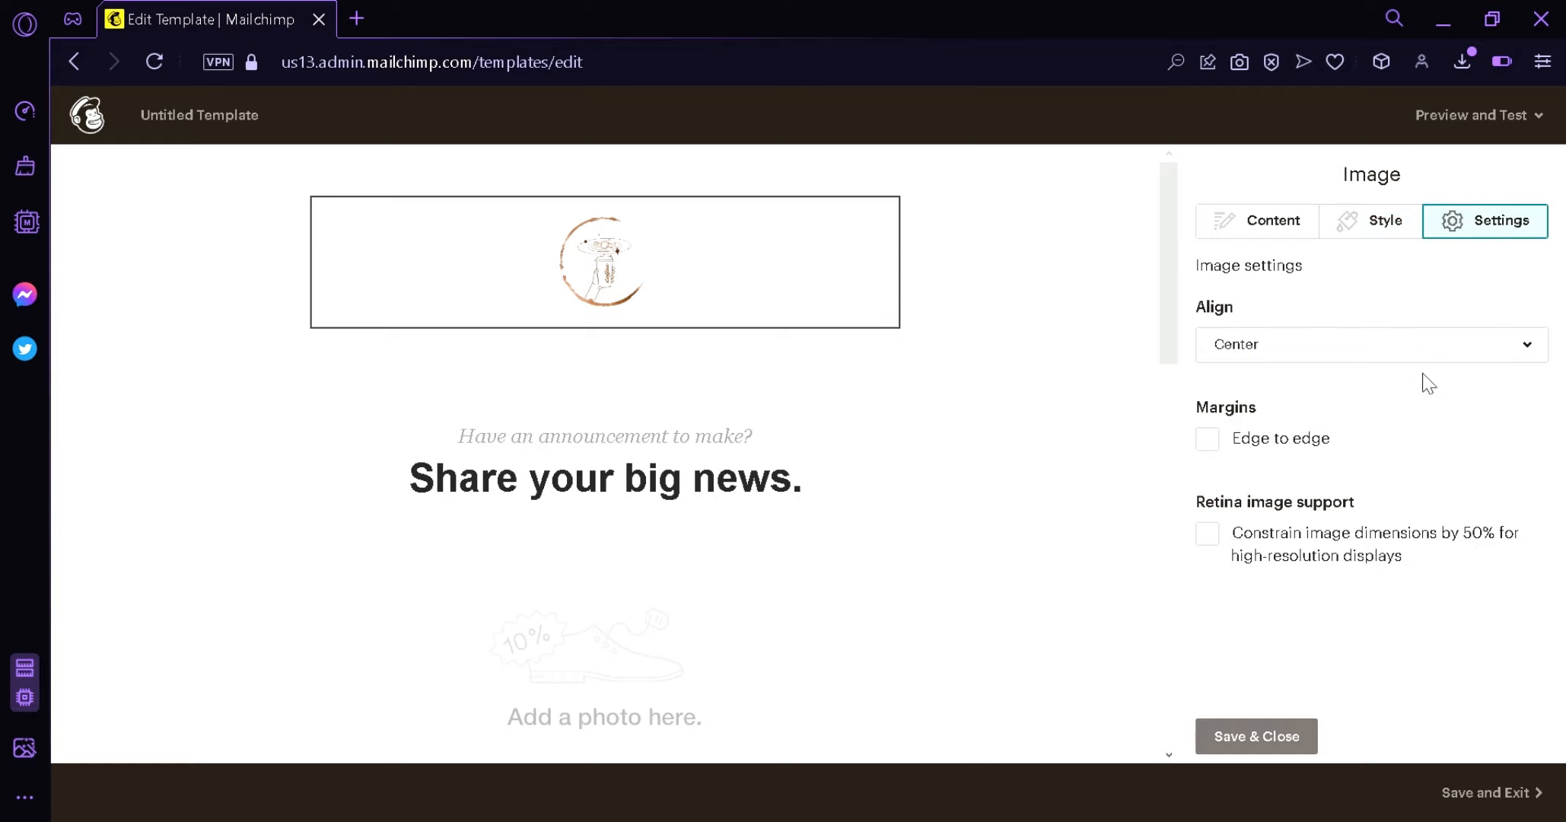
{"action": "left_click", "coordinate": [1469, 349]}
{"action": "left_click", "coordinate": [1358, 392]}
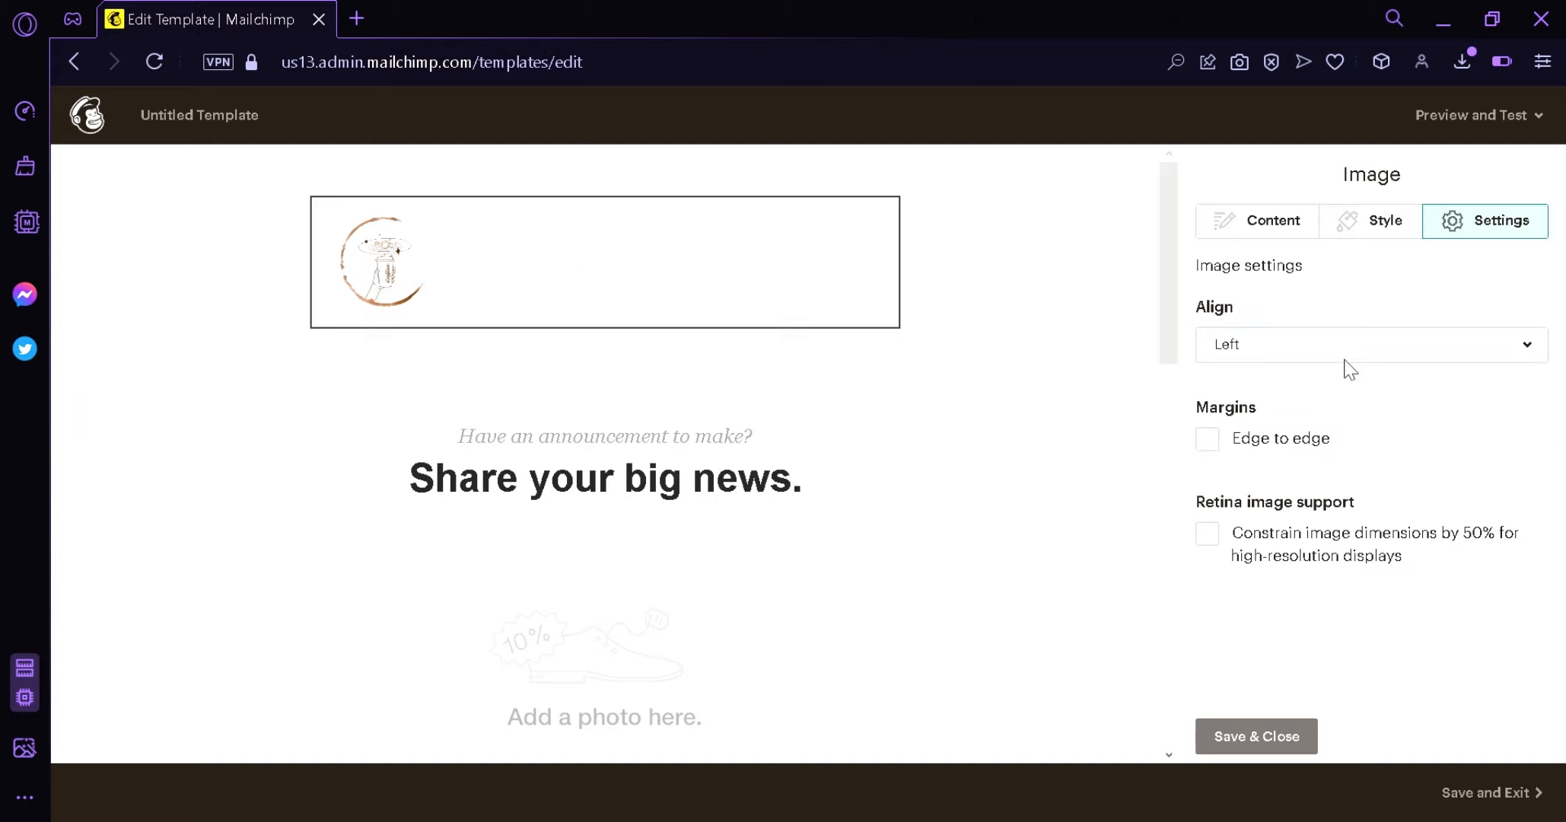
{"action": "left_click", "coordinate": [1351, 356]}
{"action": "left_click", "coordinate": [1358, 437]}
{"action": "left_click", "coordinate": [1363, 350]}
{"action": "left_click", "coordinate": [1353, 438]}
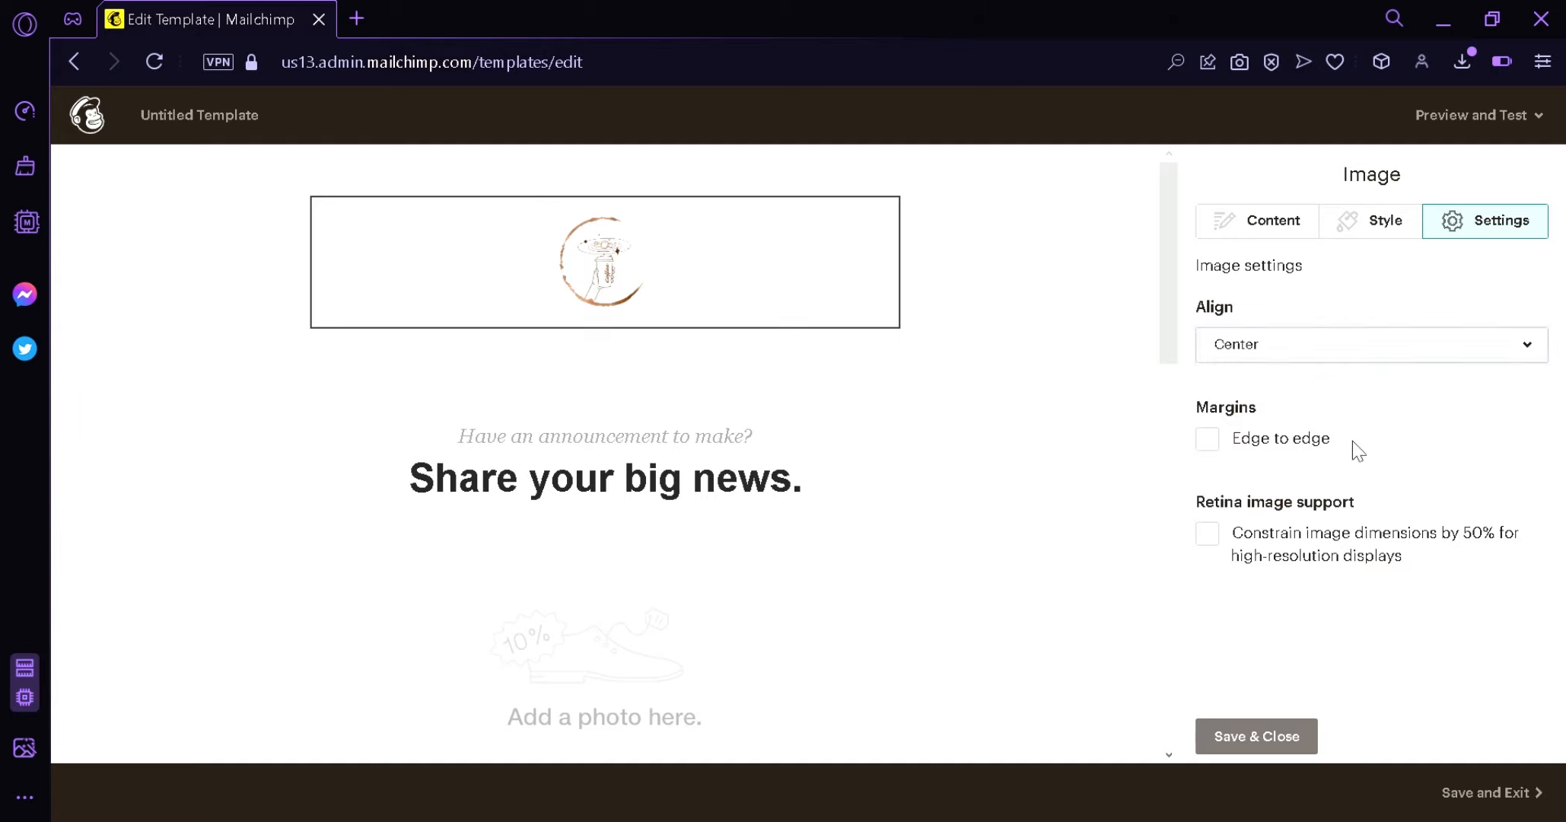
- Save the header logo block with edge-to-edge margins and the 50% constraint for high-resolution displays enabled
{"action": "left_click", "coordinate": [1214, 449]}
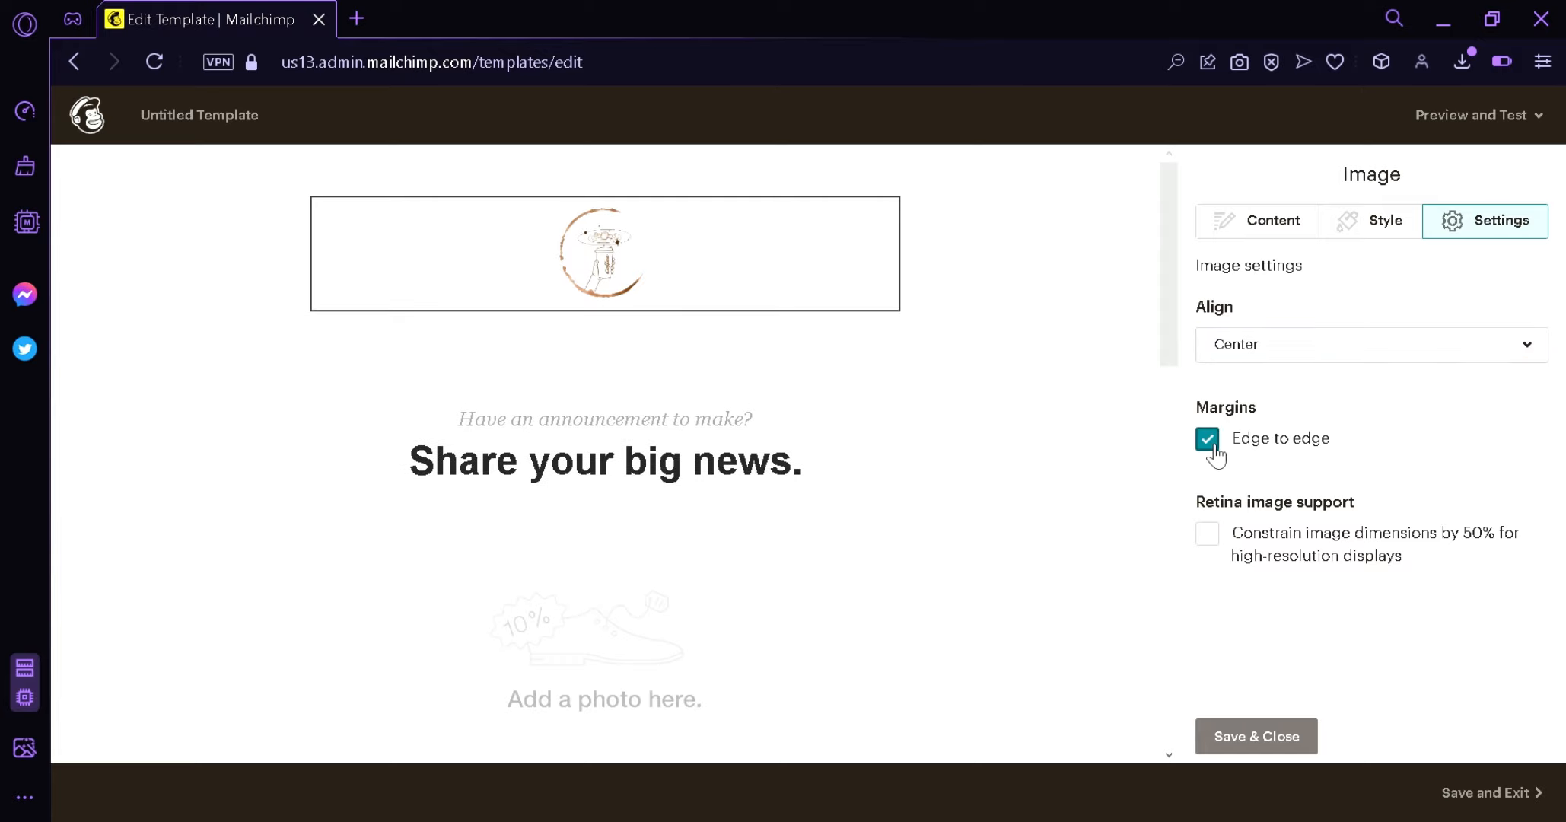
{"action": "left_click", "coordinate": [1214, 449]}
{"action": "left_click", "coordinate": [1215, 449]}
{"action": "left_click", "coordinate": [1209, 538]}
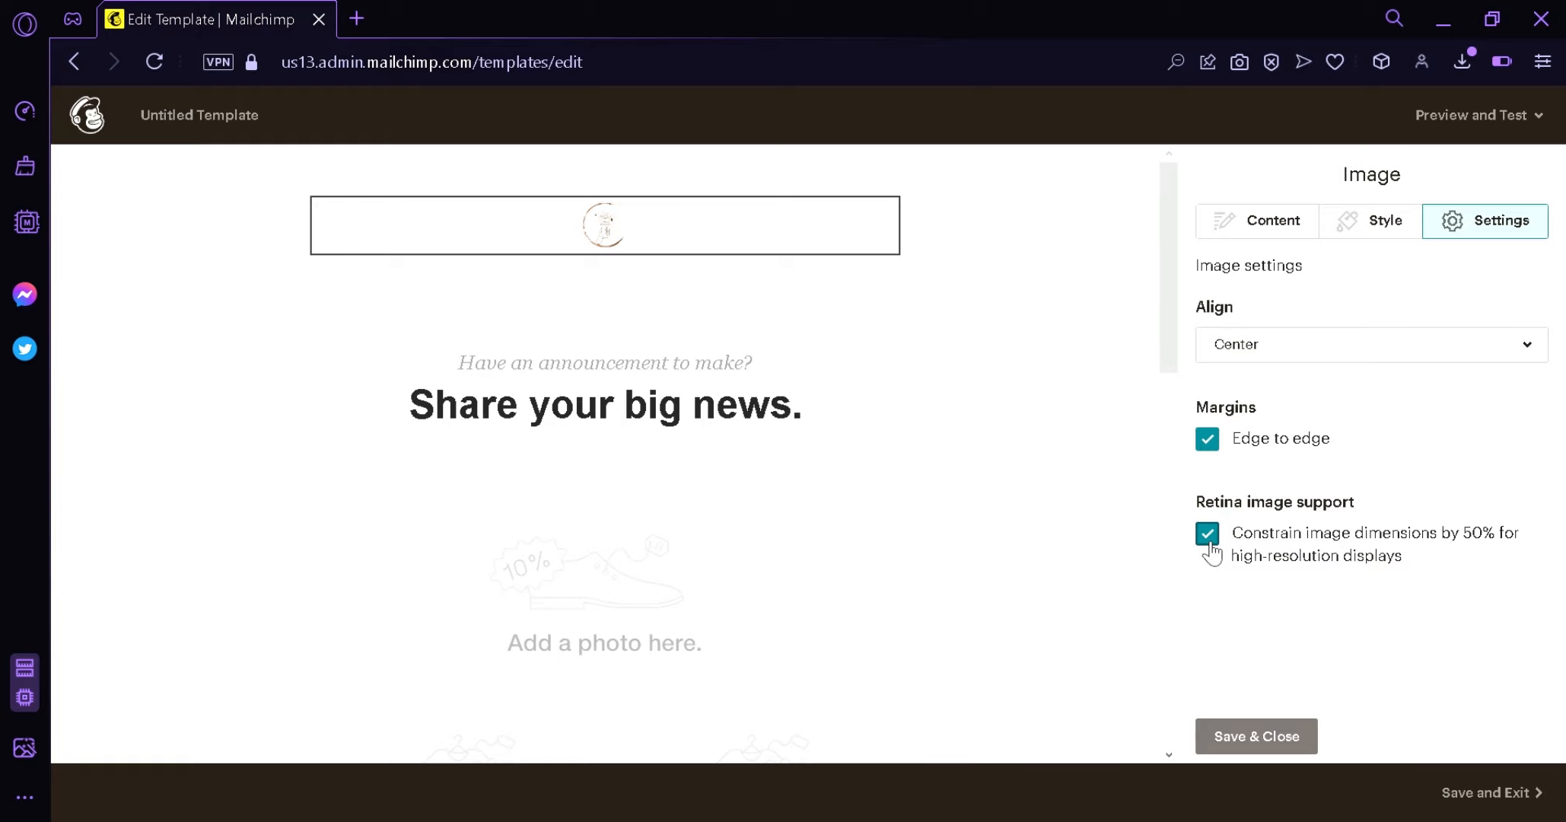
{"action": "left_click", "coordinate": [1209, 536]}
{"action": "left_click", "coordinate": [1208, 537]}
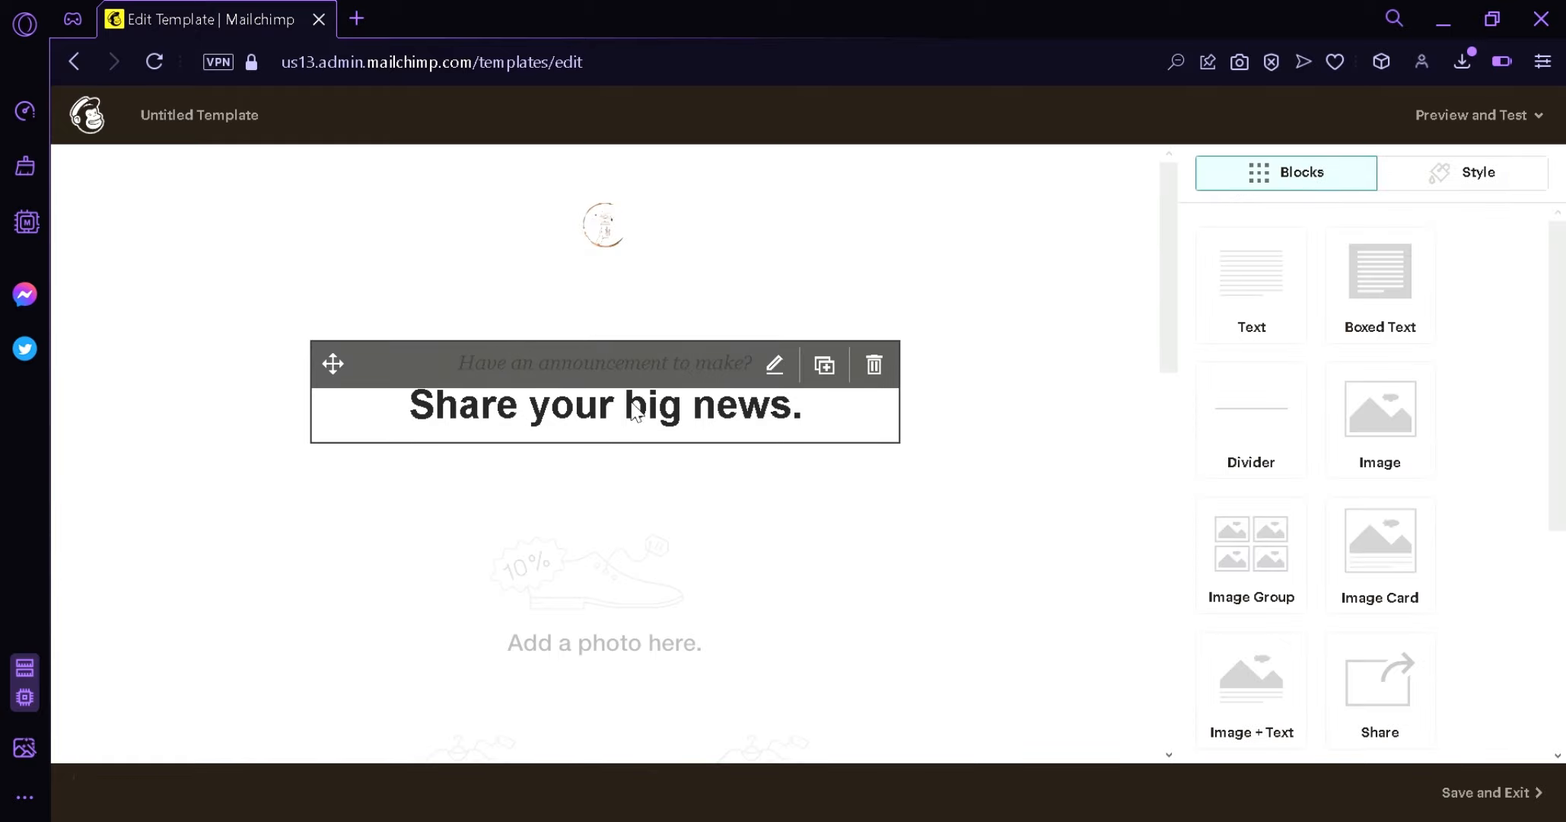
- Replace the announcement block's text with "Here it Comes" and a second line "It finally Arrived!"
{"action": "left_click", "coordinate": [776, 371]}
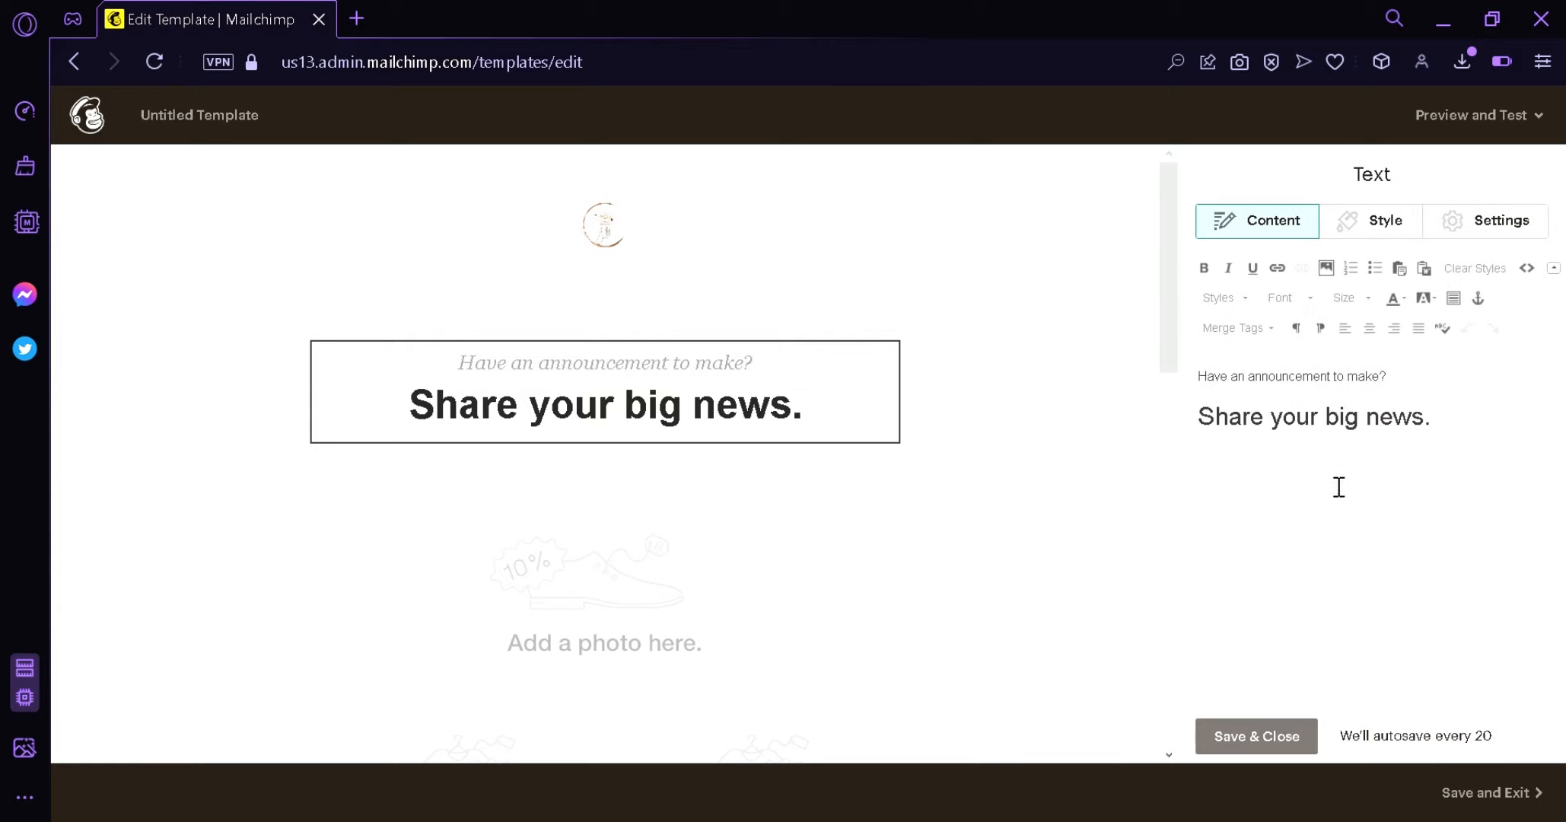
{"action": "left_click_drag", "start_coordinate": [1439, 478], "coordinate": [1168, 353]}
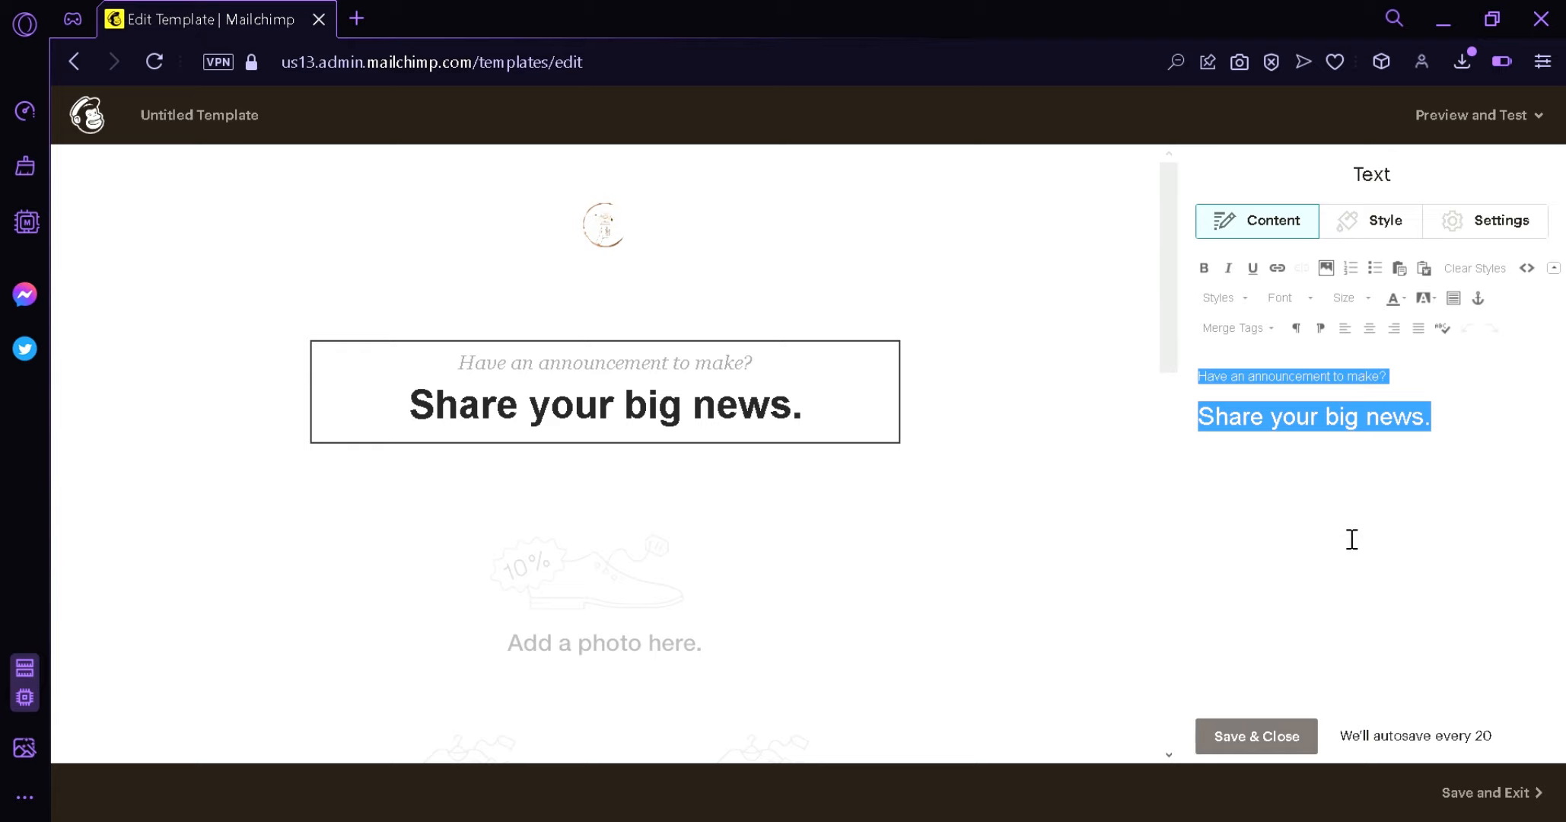
{"action": "key", "text": "BackSpace"}
{"action": "type", "text": "Her"}
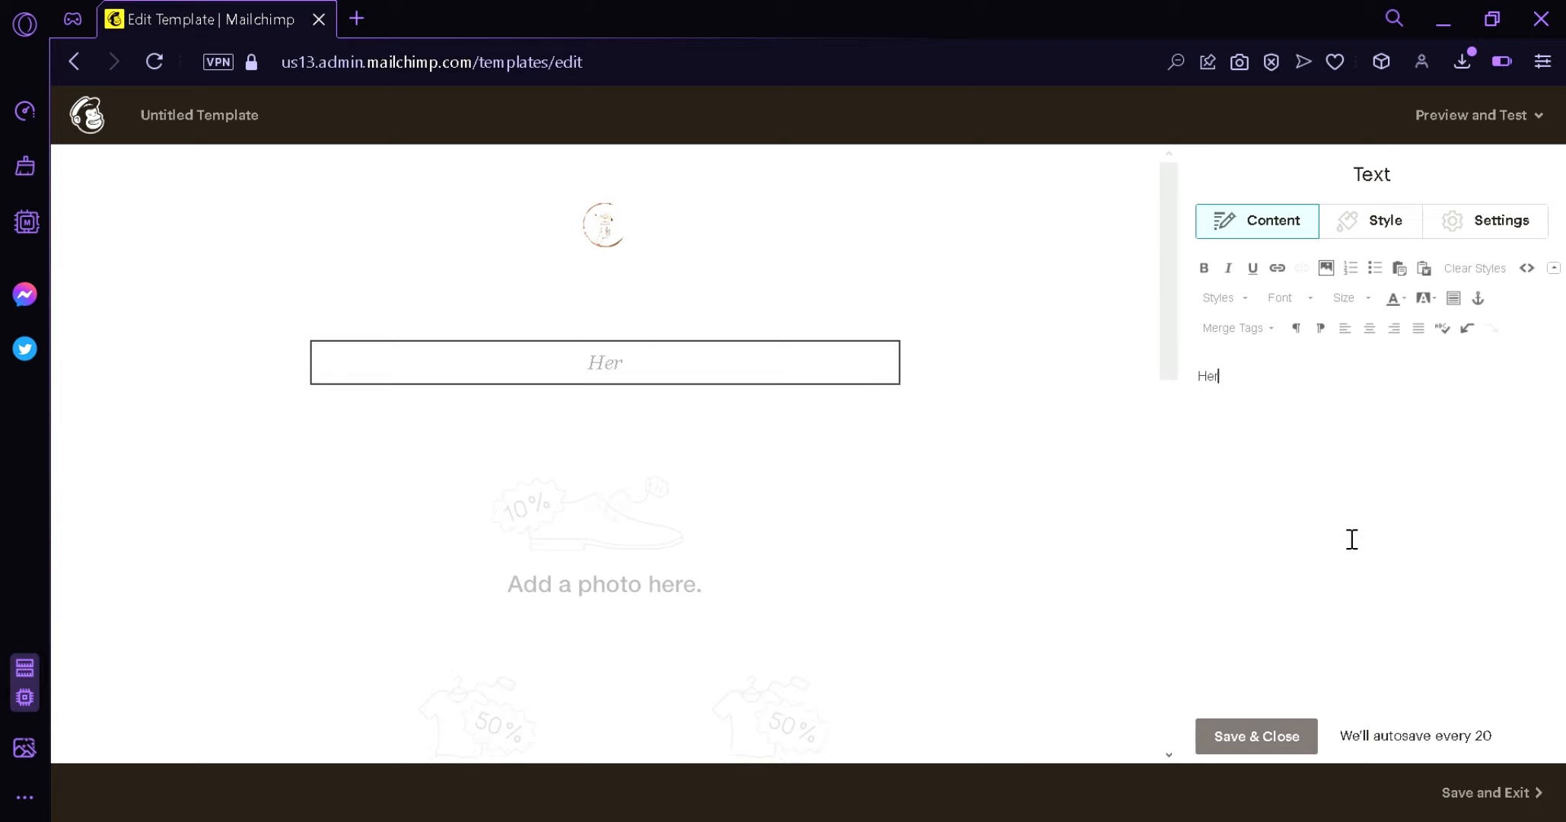
{"action": "type", "text": "e it C"}
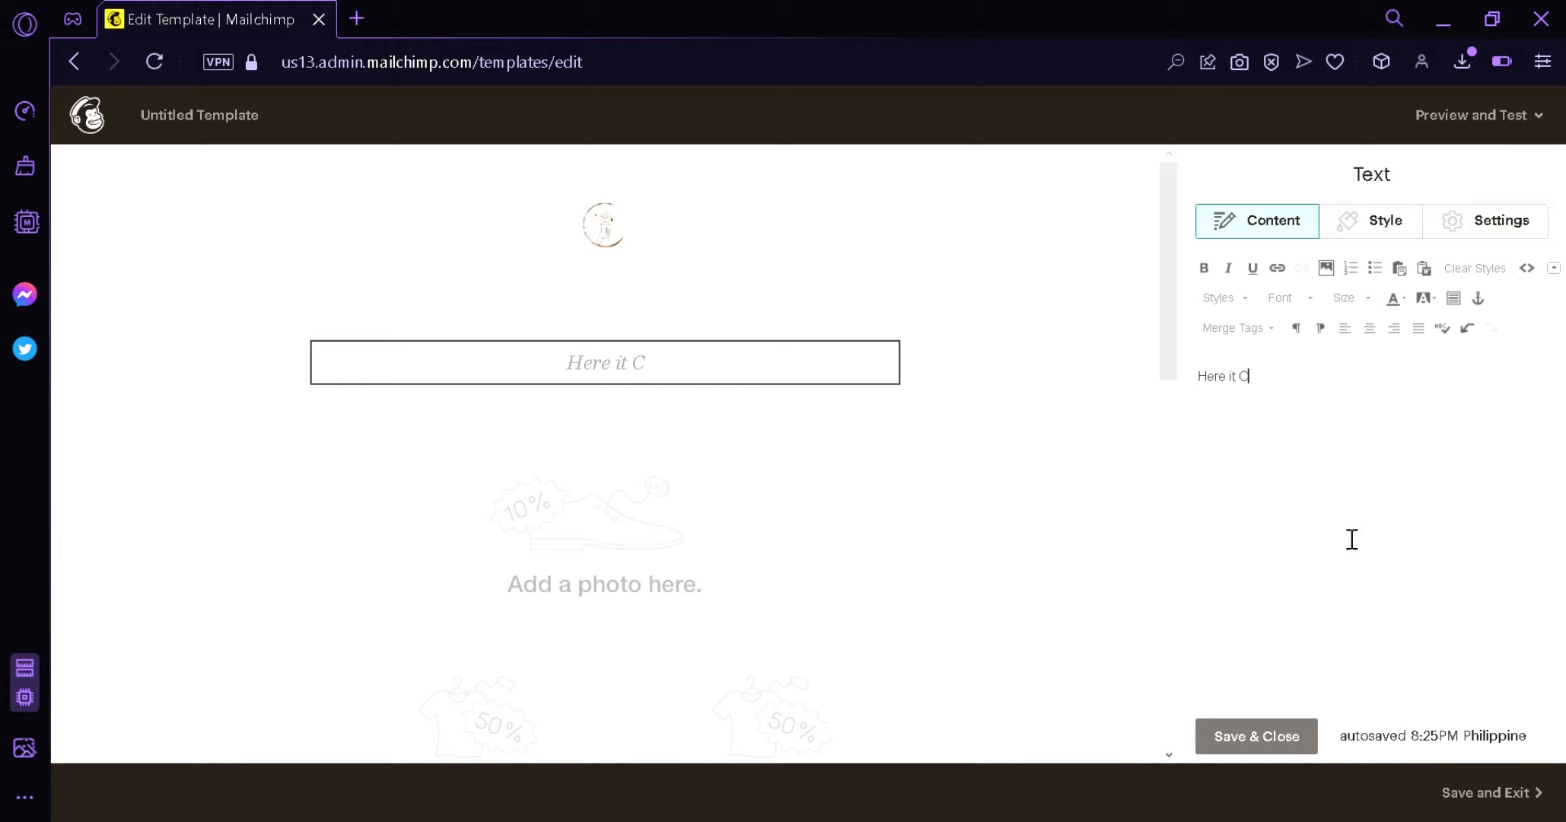
{"action": "type", "text": "omes"}
{"action": "key", "text": "Return"}
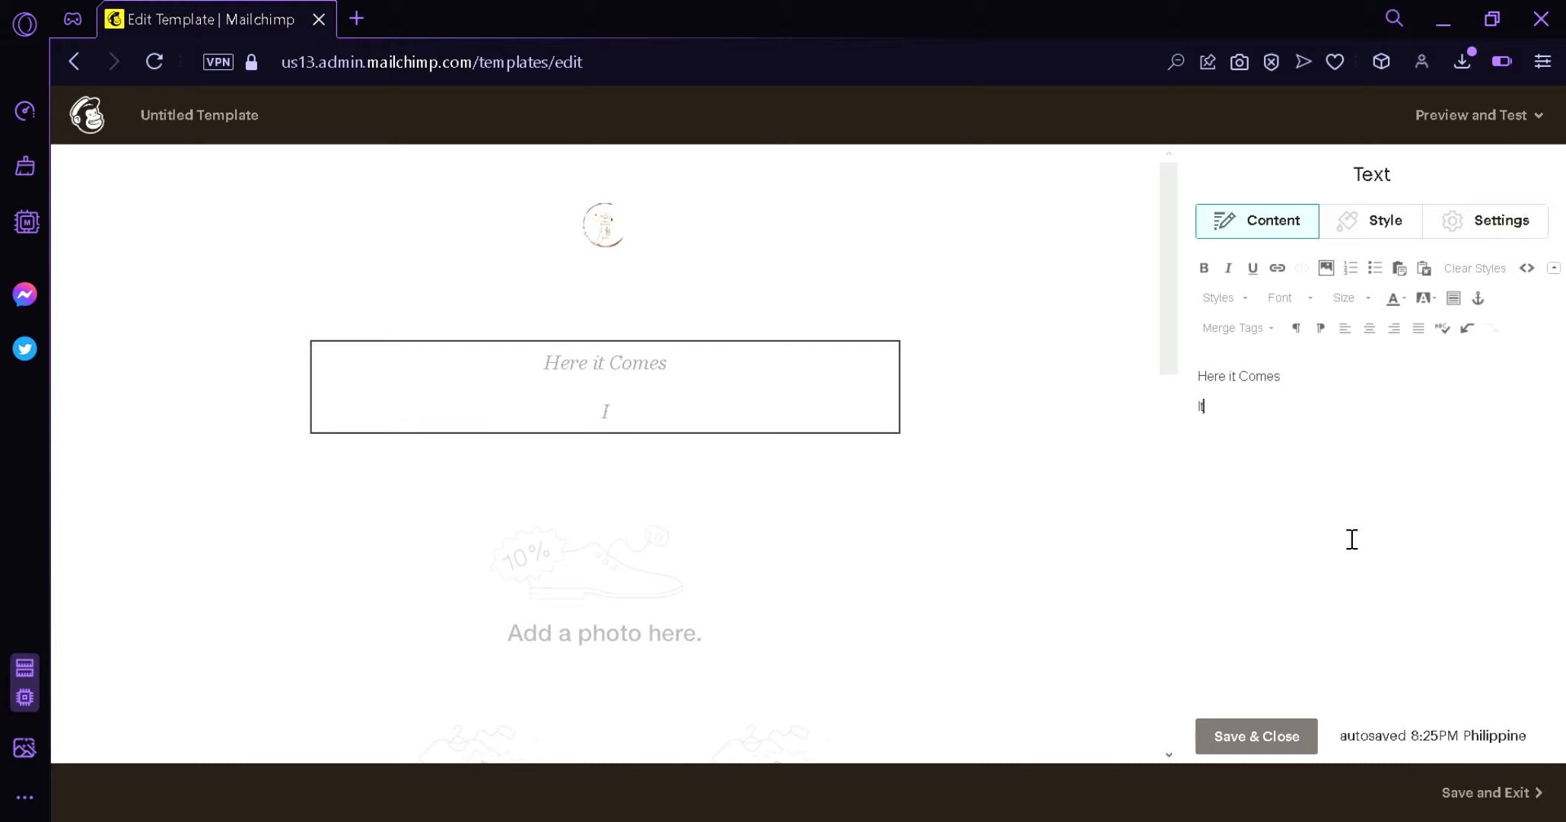
{"action": "type", "text": "It finally Arriv"}
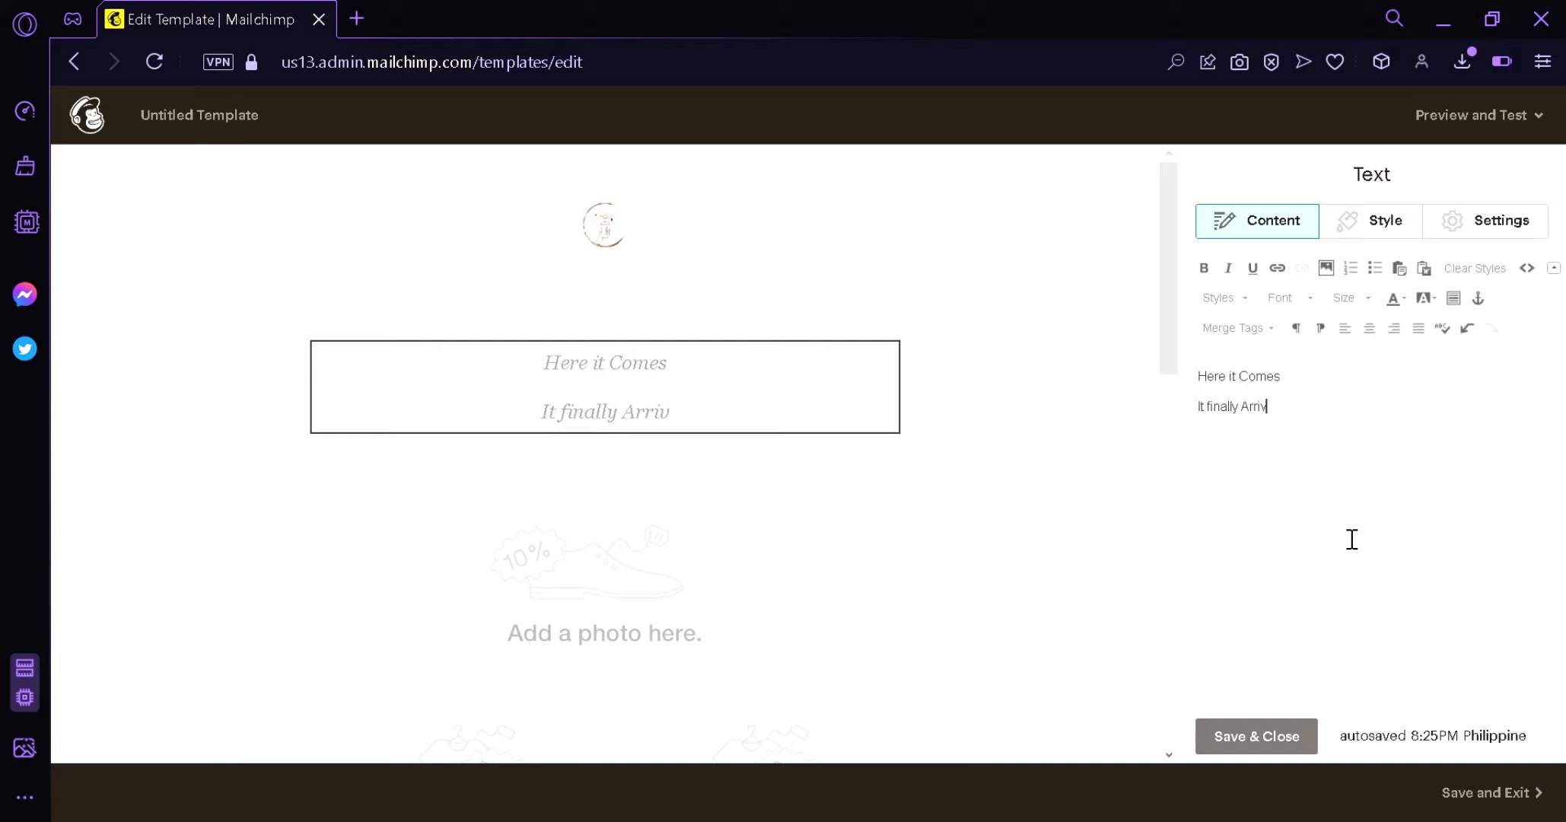
{"action": "type", "text": "ed!"}
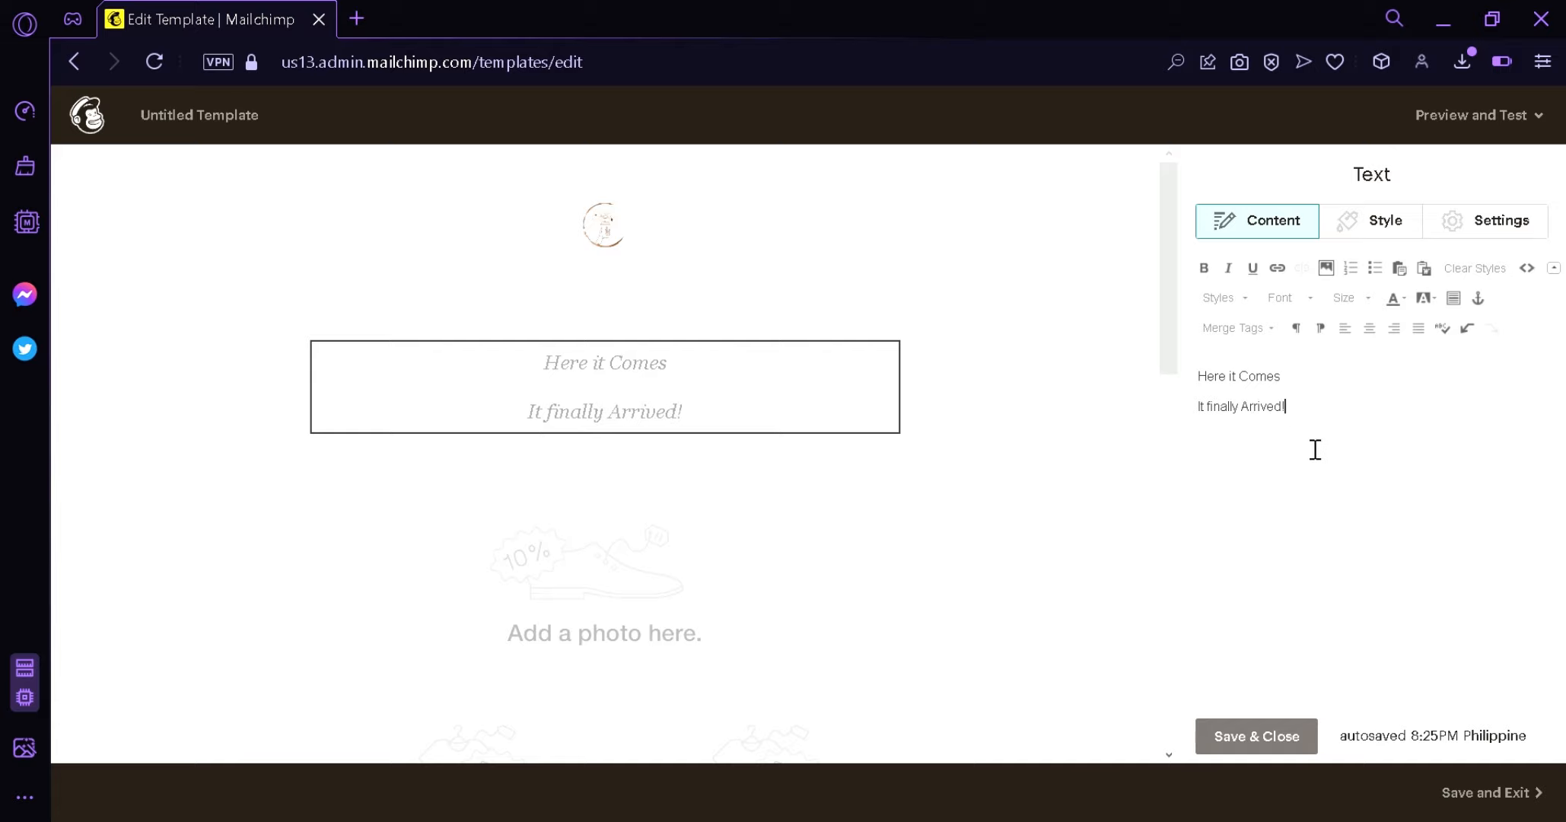
- Style the second announcement line as heading 1 and capitalize it to "It Finally Arrived!"
{"action": "left_click_drag", "start_coordinate": [1316, 423], "coordinate": [1207, 421]}
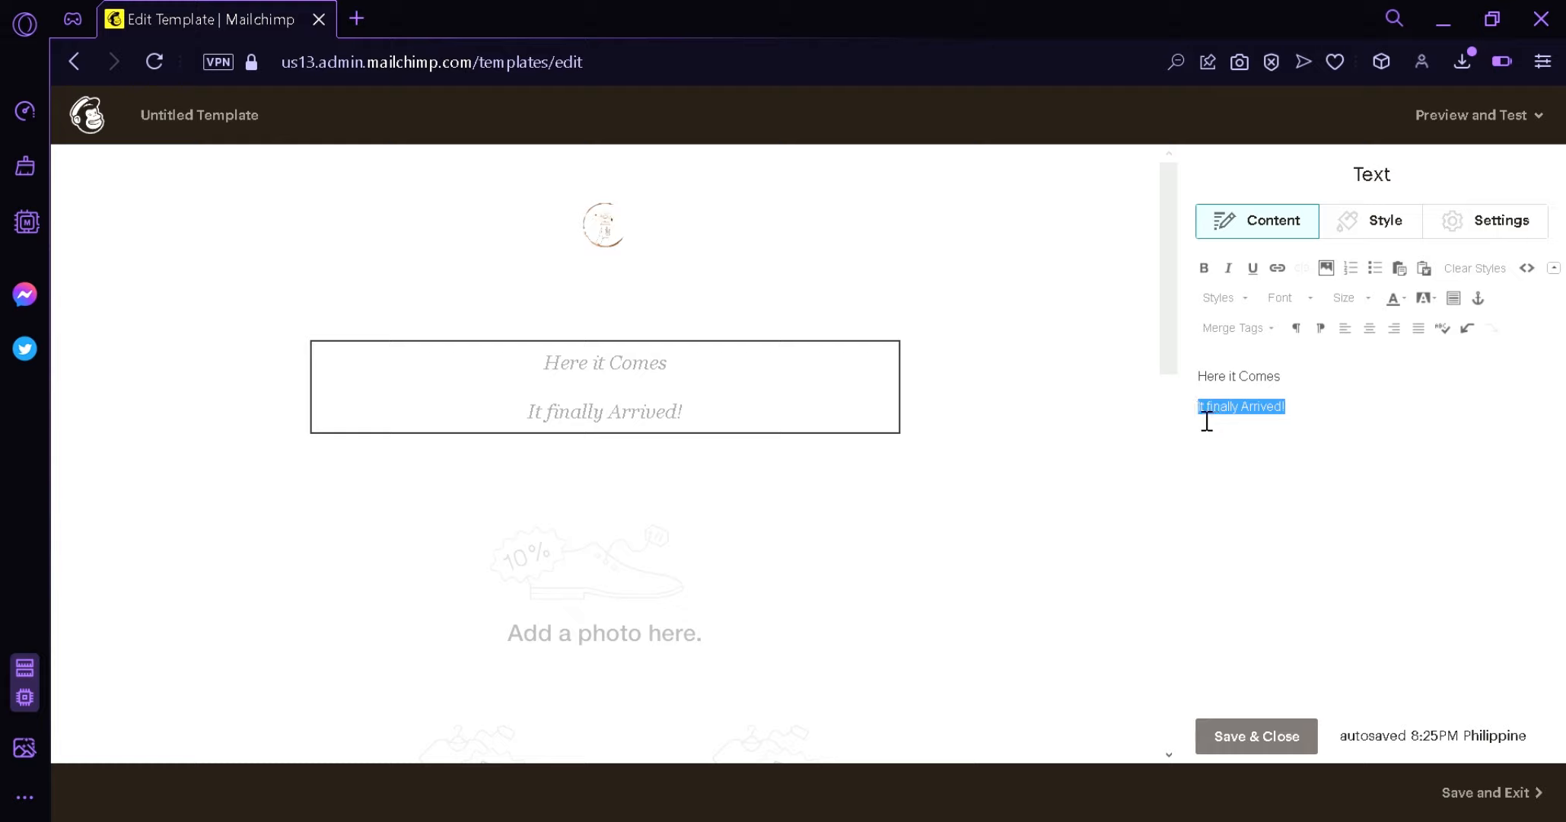
{"action": "left_click", "coordinate": [1234, 303]}
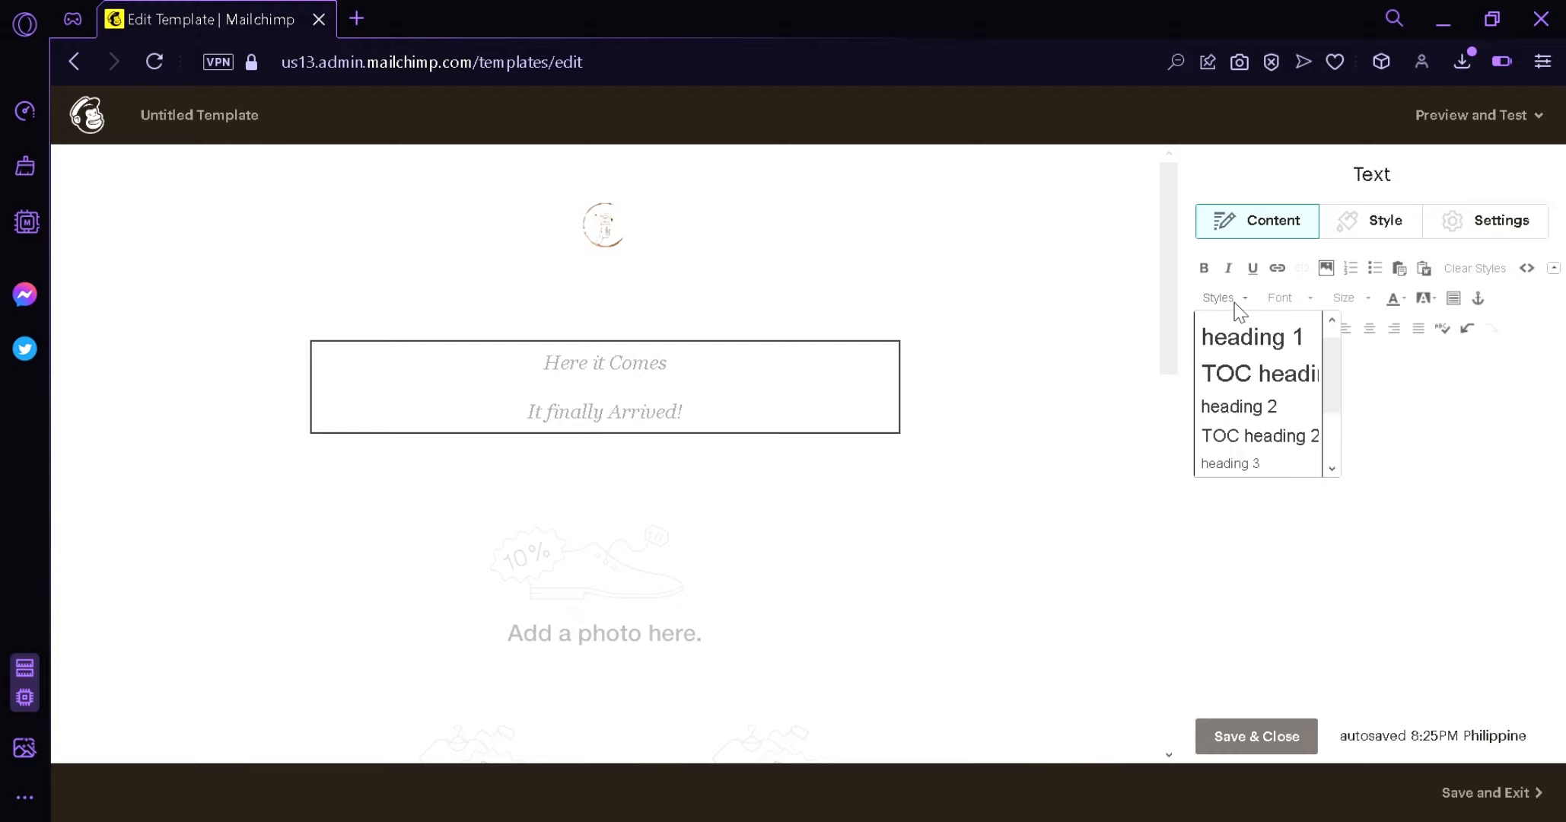
{"action": "left_click", "coordinate": [1265, 339]}
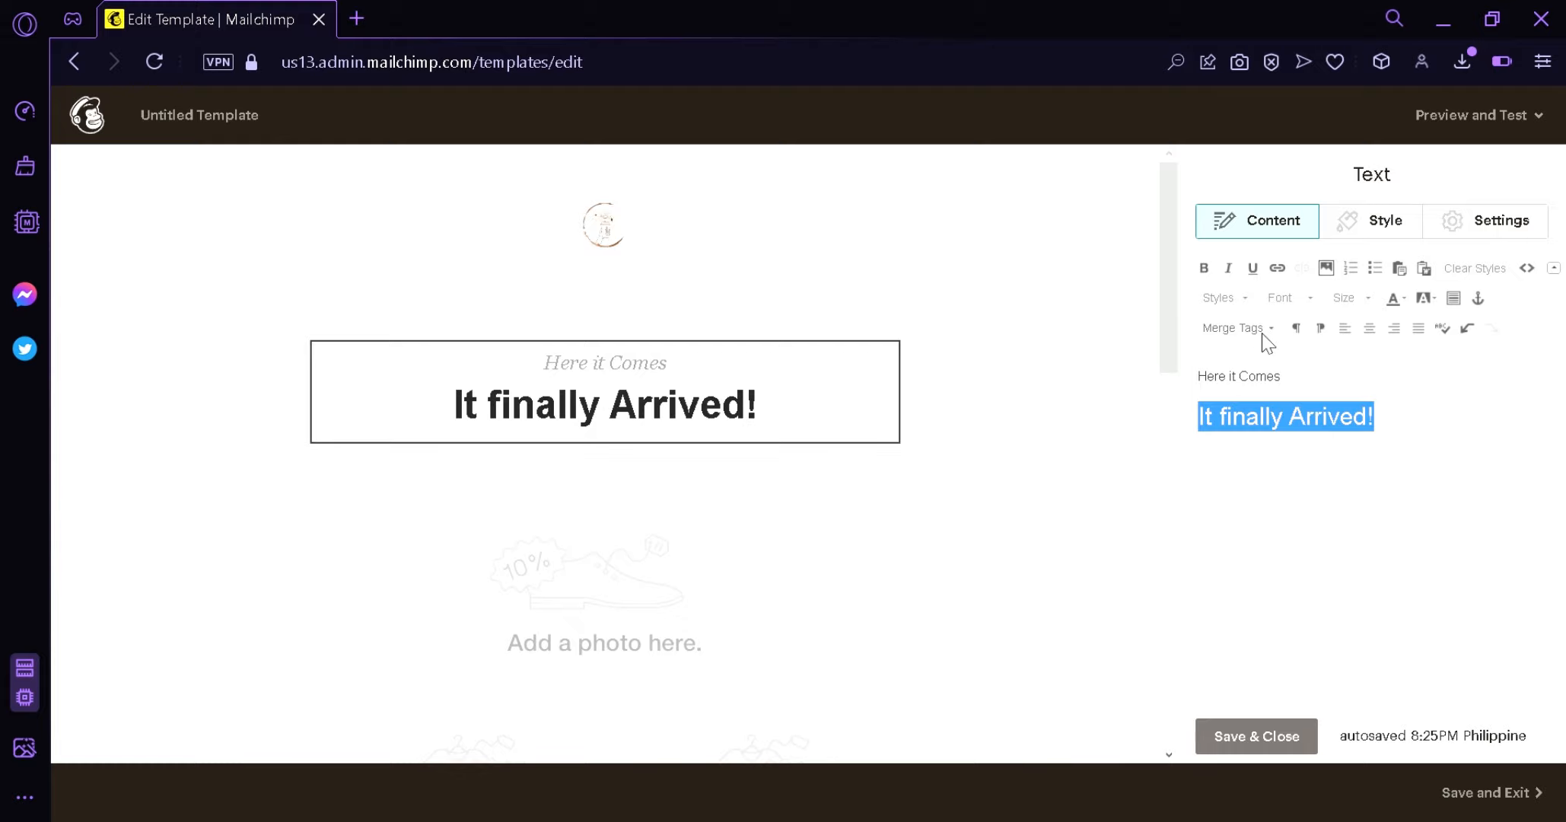
{"action": "left_click", "coordinate": [1239, 420]}
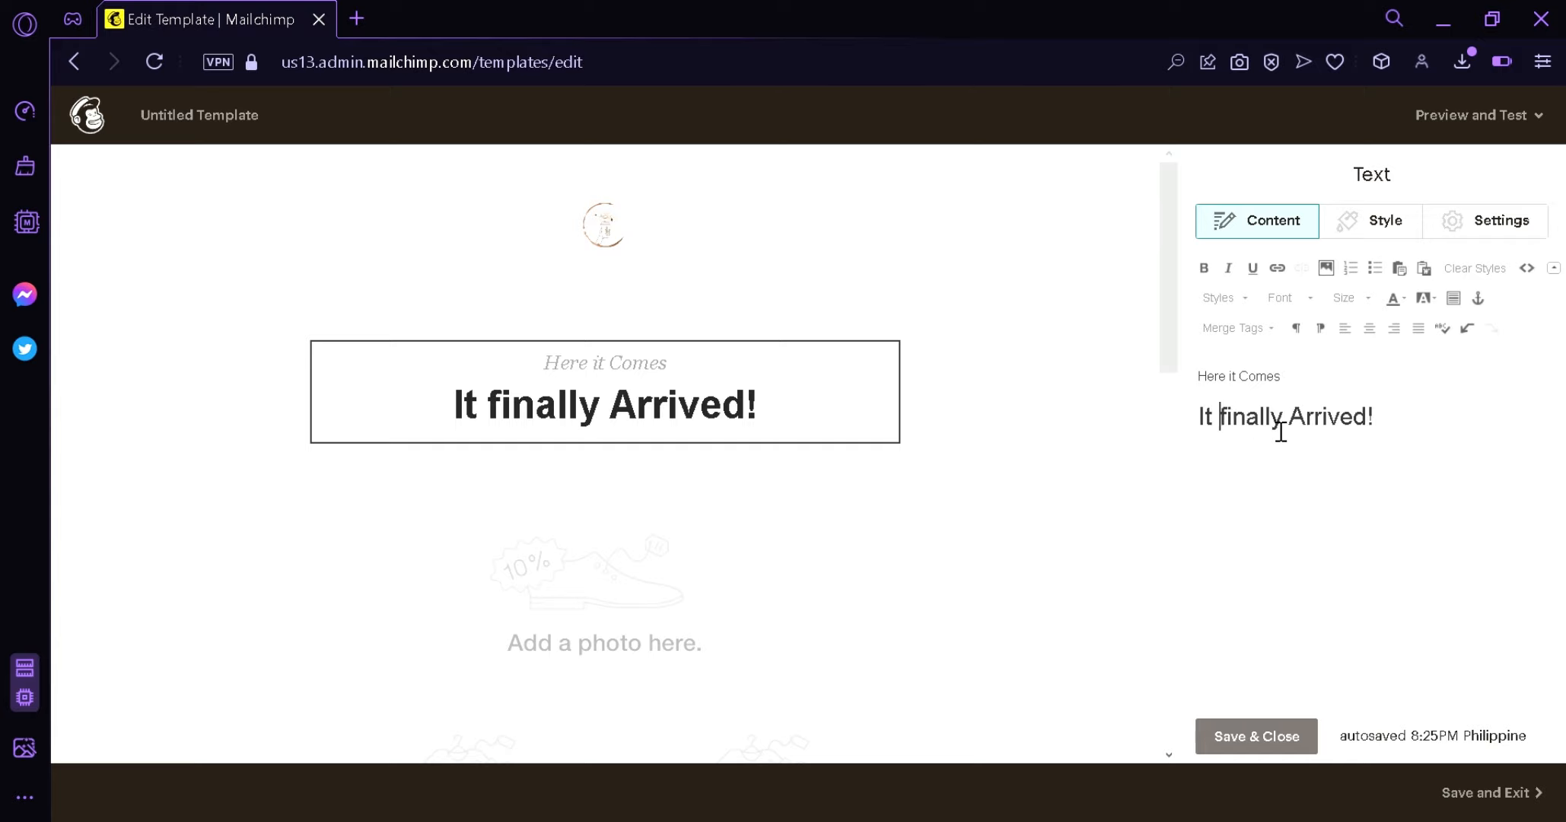
{"action": "key", "text": "BackSpace"}
{"action": "type", "text": "F"}
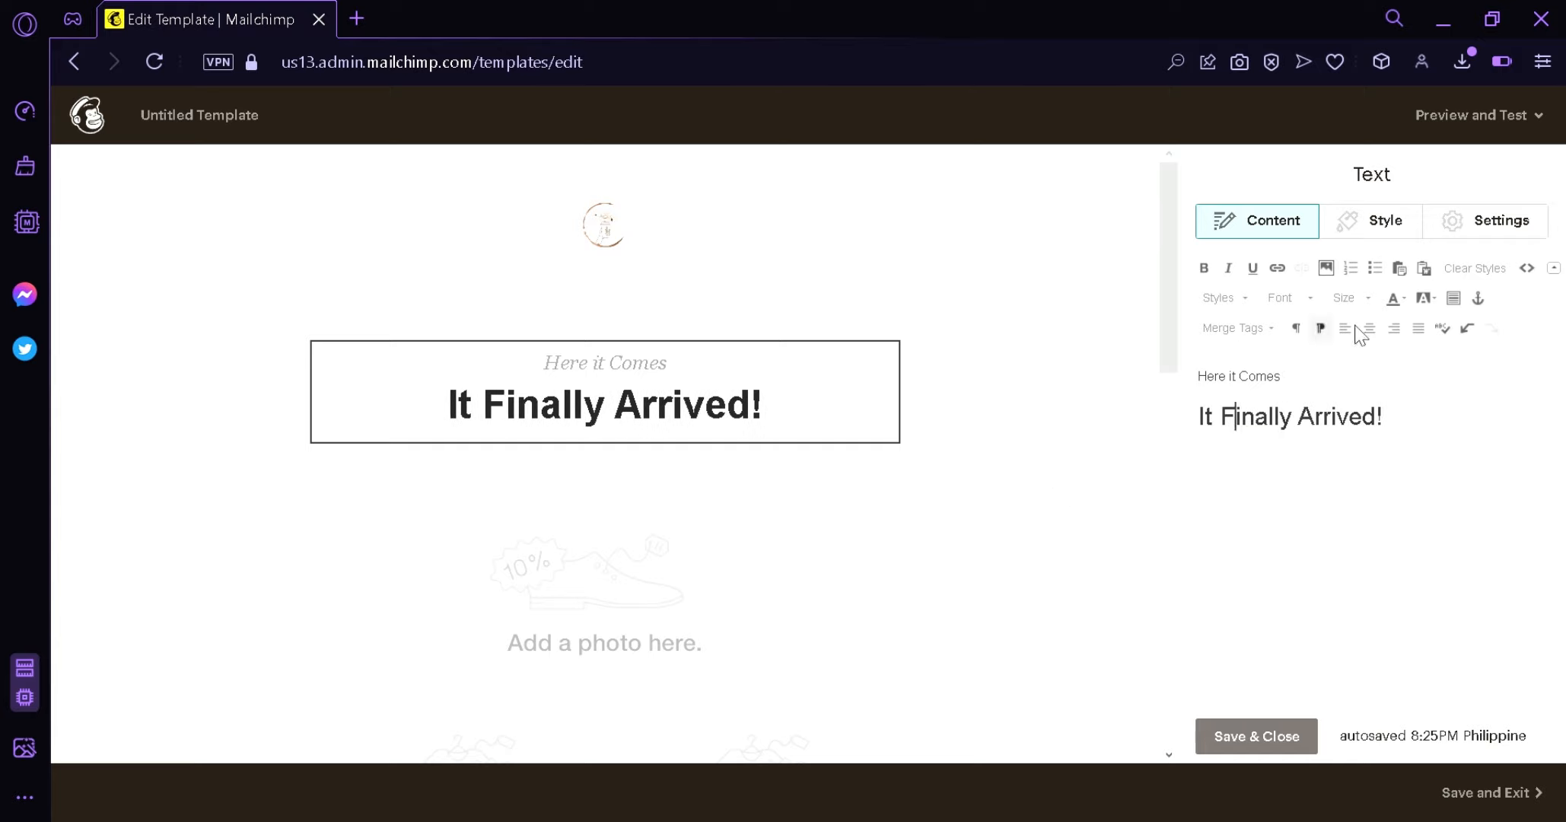
- Try Comic Sans MS on the "It Finally Arrived!" heading and change its font to Merriweather
{"action": "left_click_drag", "start_coordinate": [1384, 417], "coordinate": [1200, 417]}
{"action": "left_click", "coordinate": [1289, 298]}
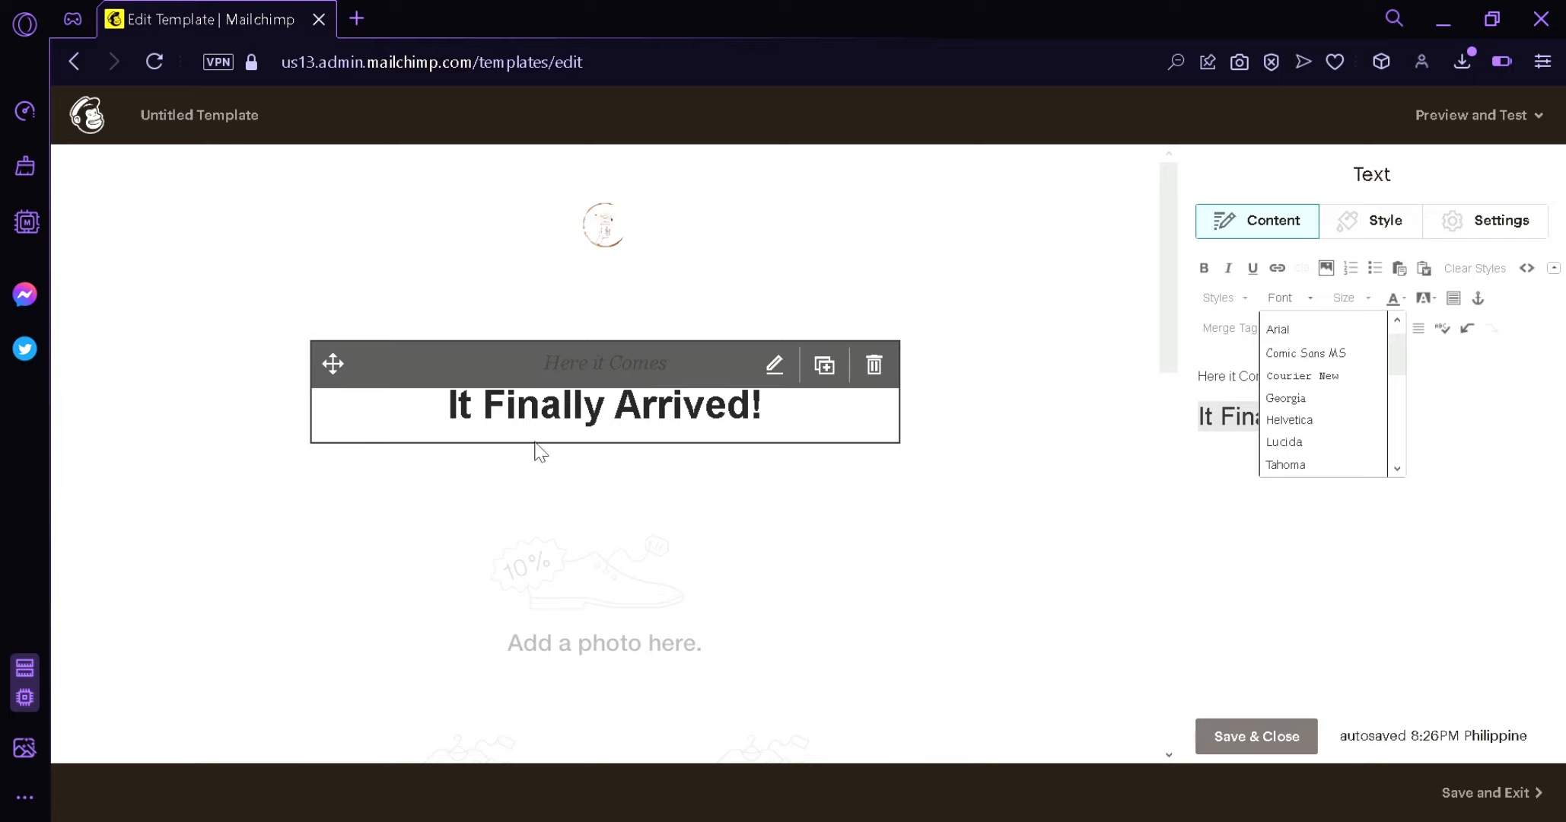
{"action": "left_click", "coordinate": [1339, 354]}
{"action": "left_click", "coordinate": [1309, 299]}
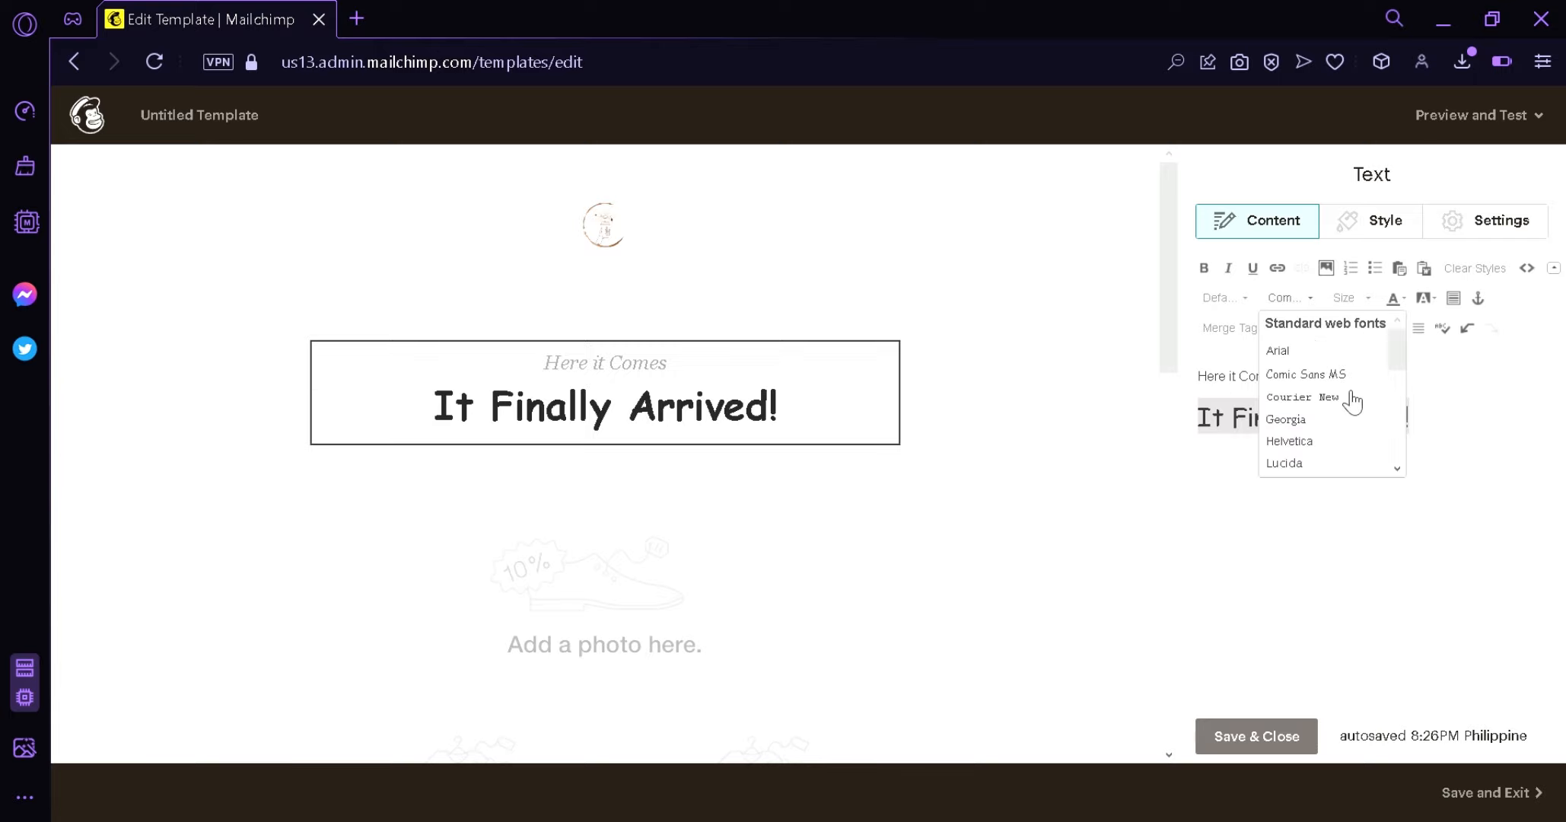
{"action": "scroll", "coordinate": [1340, 454], "scroll_direction": "down", "scroll_amount": 3}
{"action": "left_click", "coordinate": [1370, 390]}
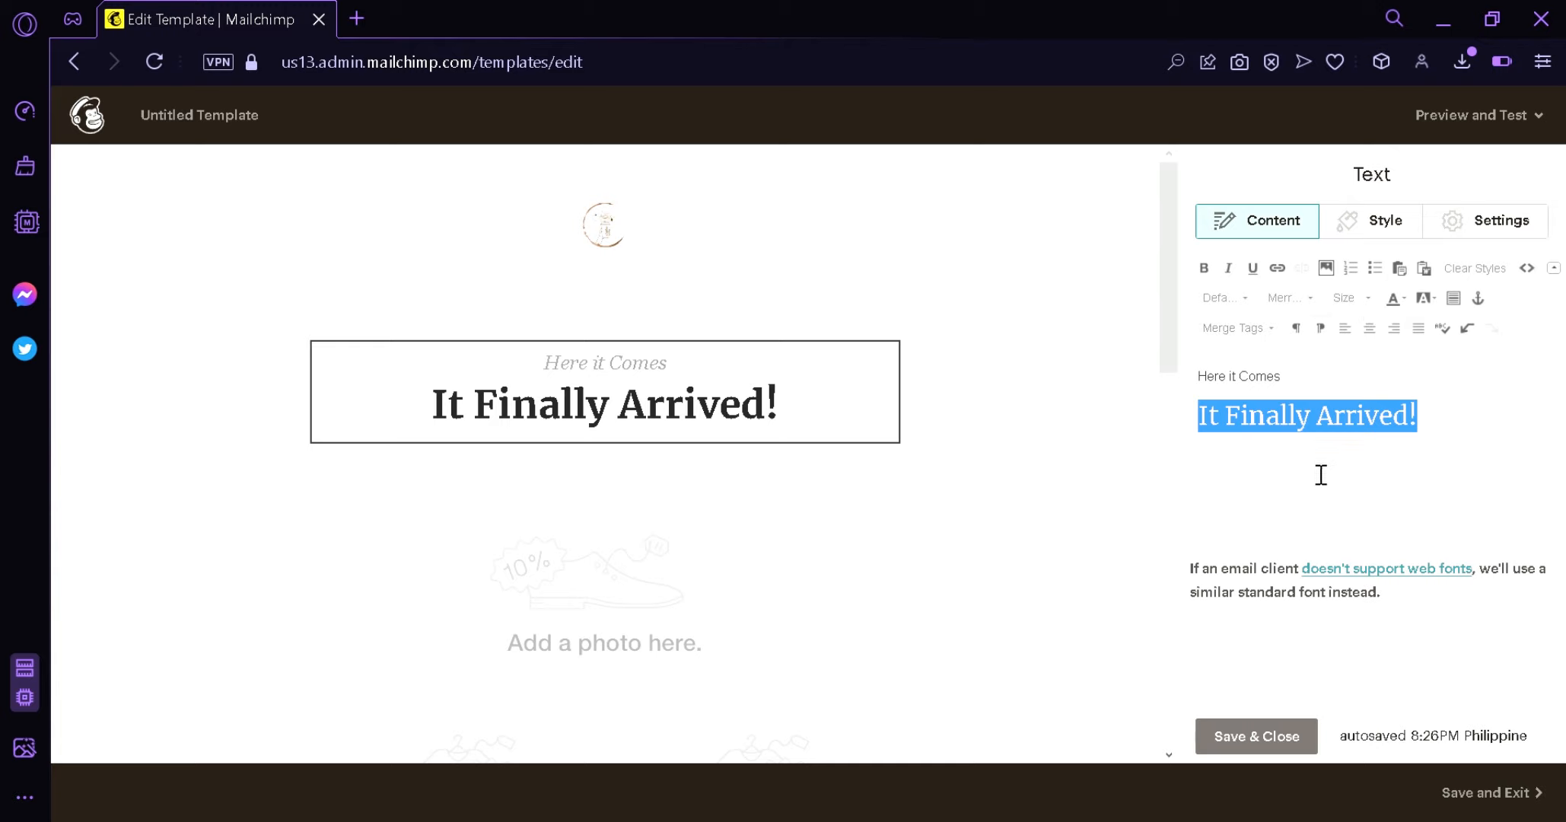
{"action": "left_click", "coordinate": [1361, 388]}
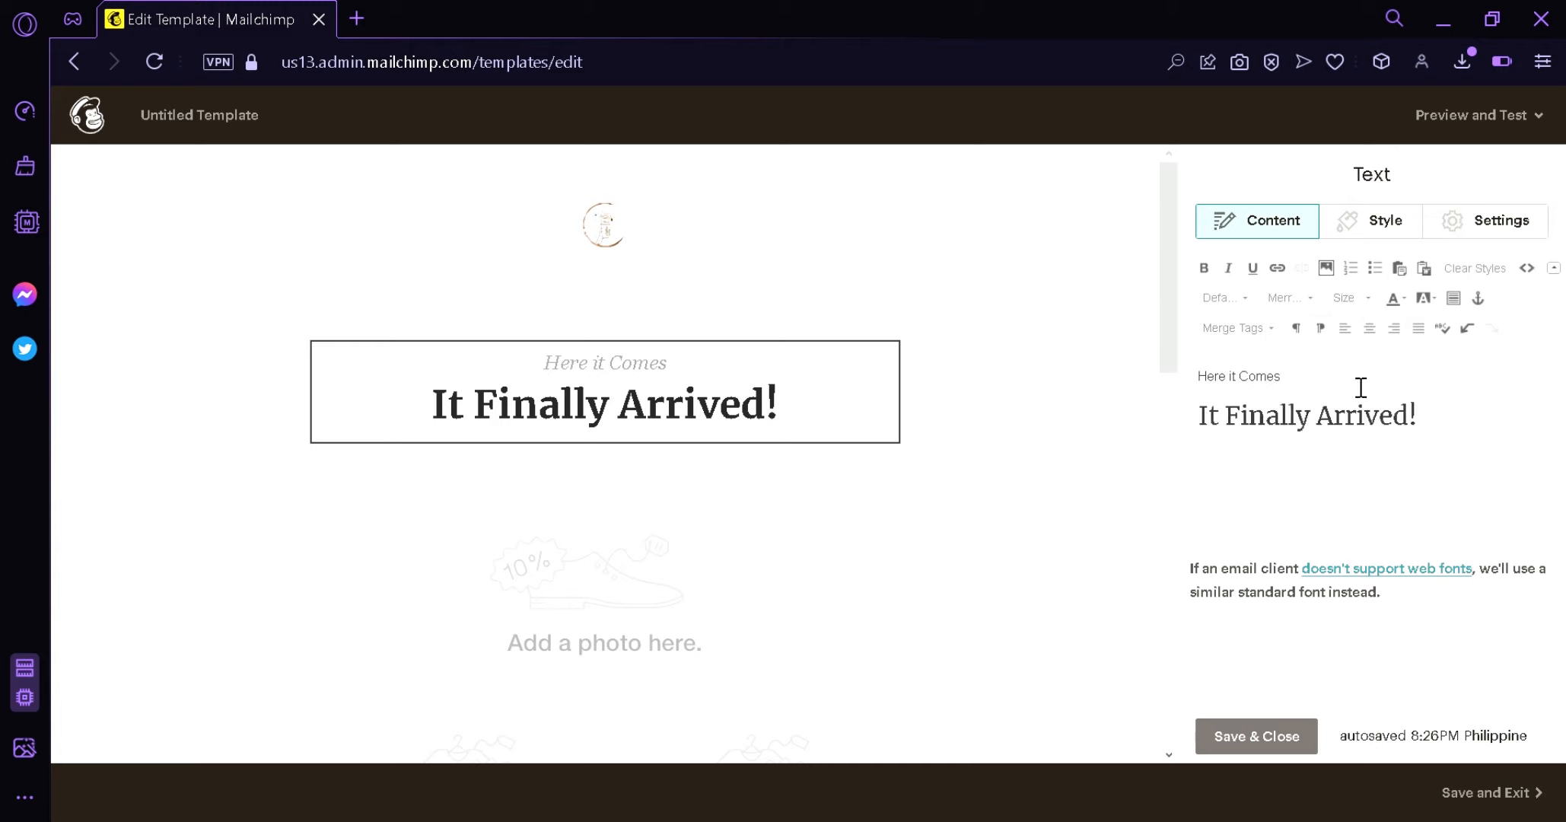
- Set the announcement text block's alignment to center in its text style, leaving the line height unspecified
{"action": "left_click", "coordinate": [1386, 224]}
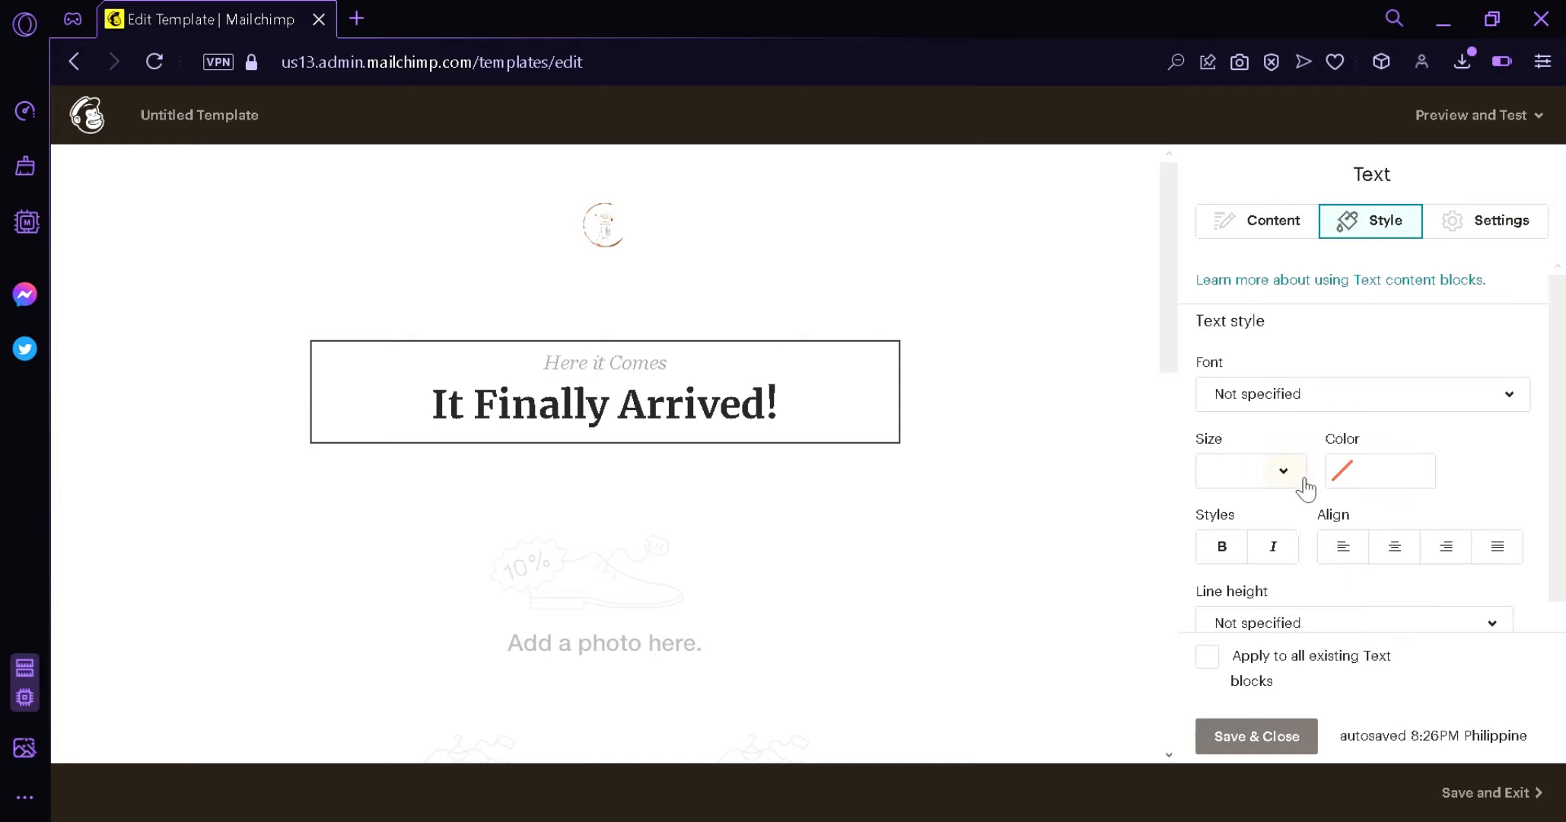
{"action": "scroll", "coordinate": [1511, 495], "scroll_direction": "down", "scroll_amount": 1}
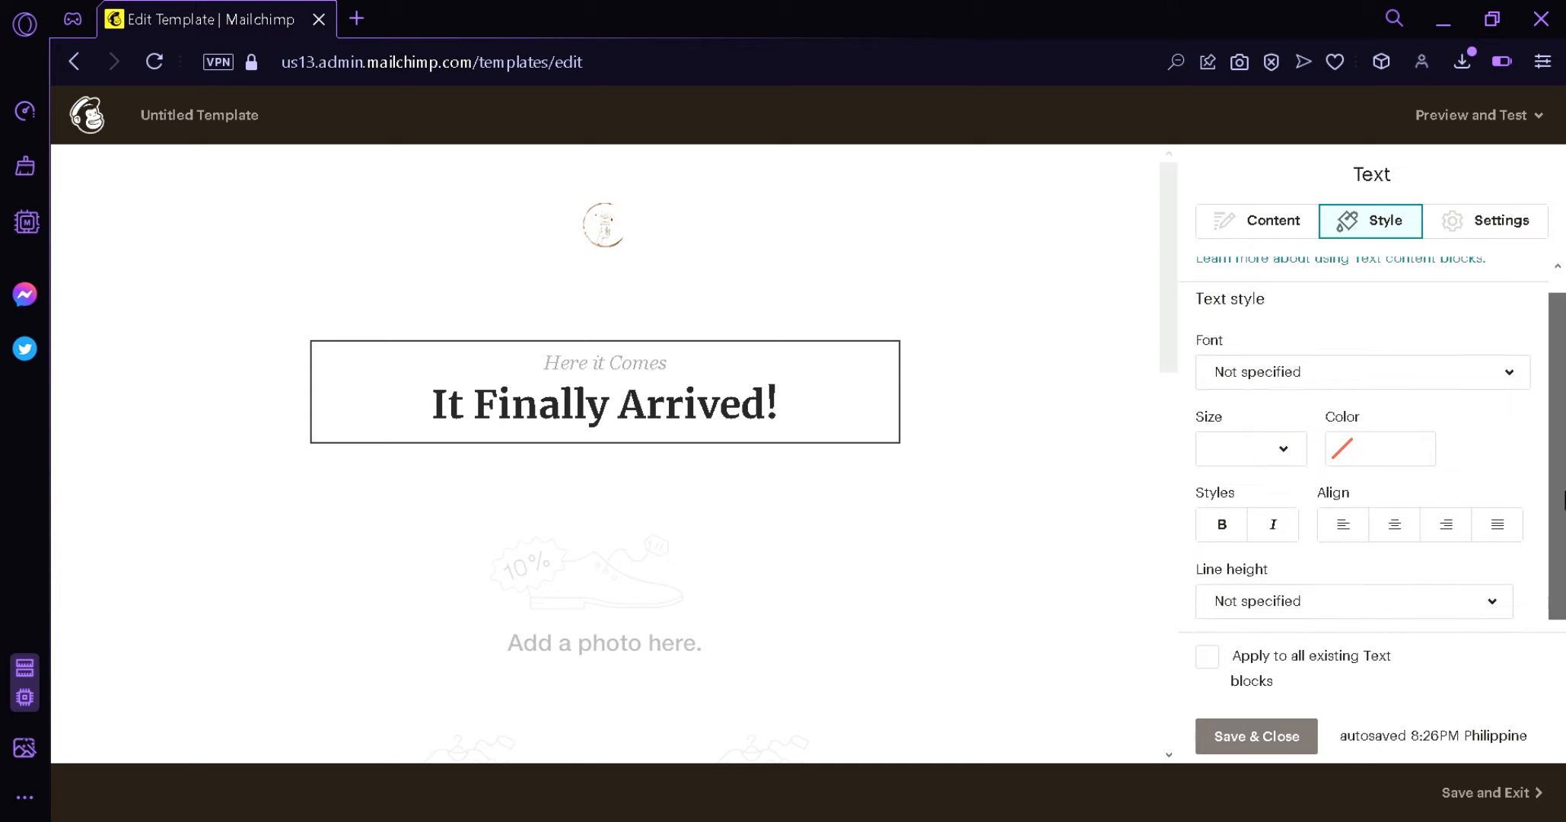
{"action": "left_click", "coordinate": [1478, 585]}
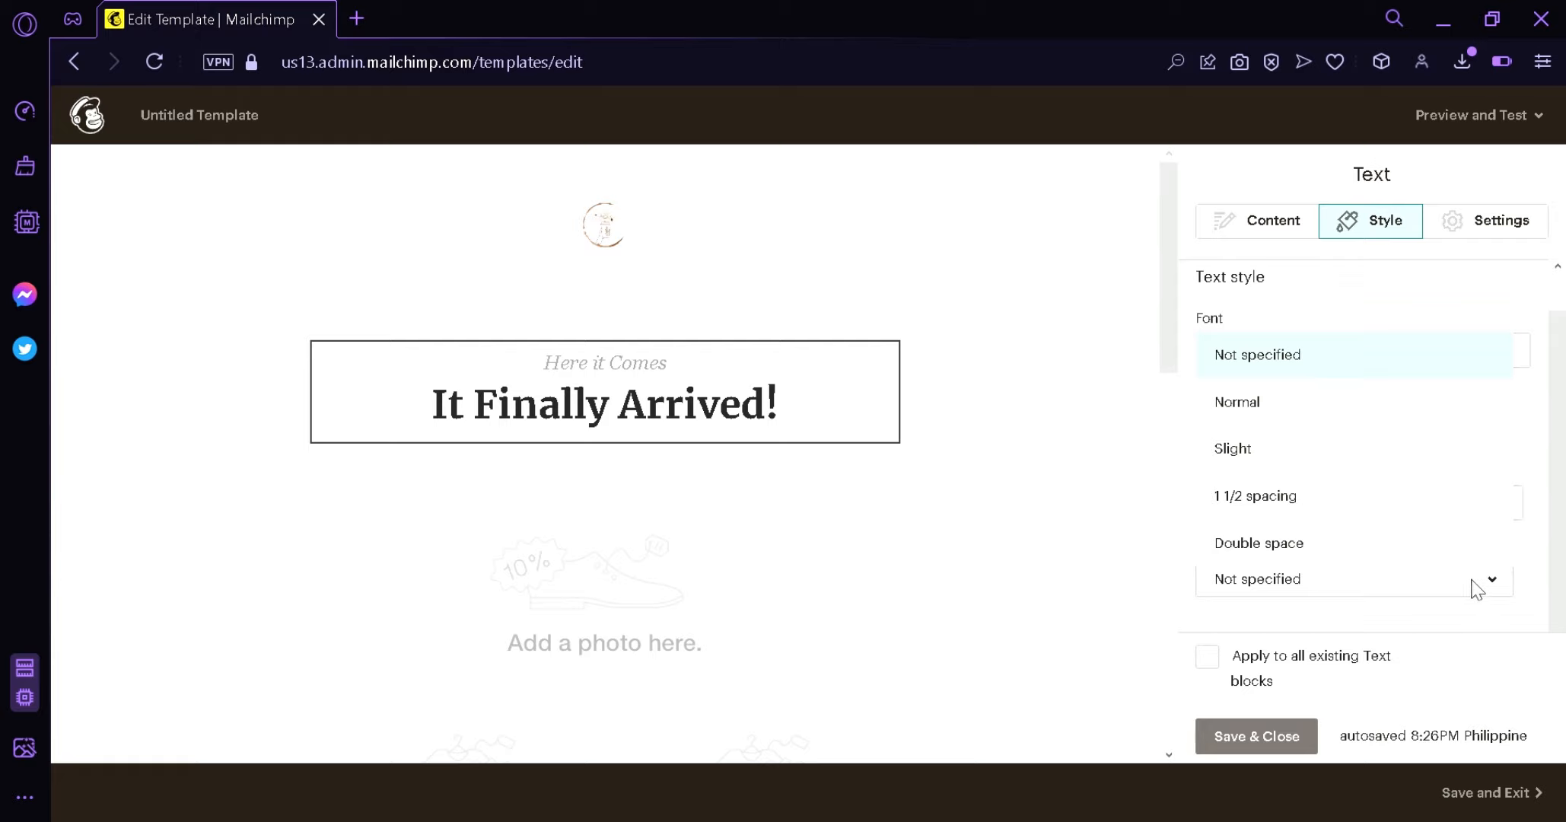
{"action": "left_click", "coordinate": [1478, 589]}
{"action": "left_click", "coordinate": [1346, 506]}
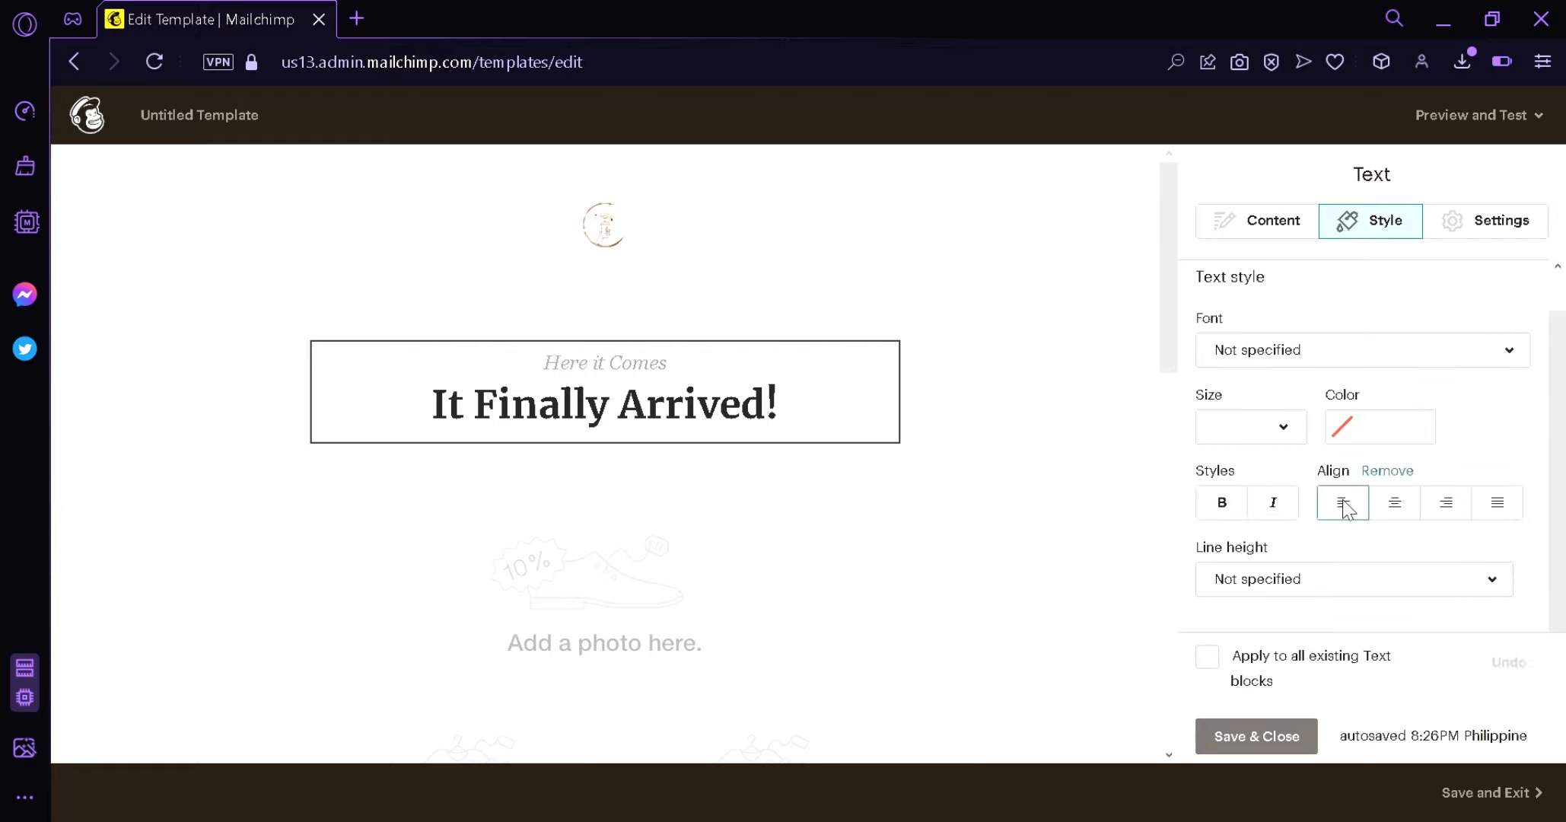
{"action": "left_click", "coordinate": [1394, 510]}
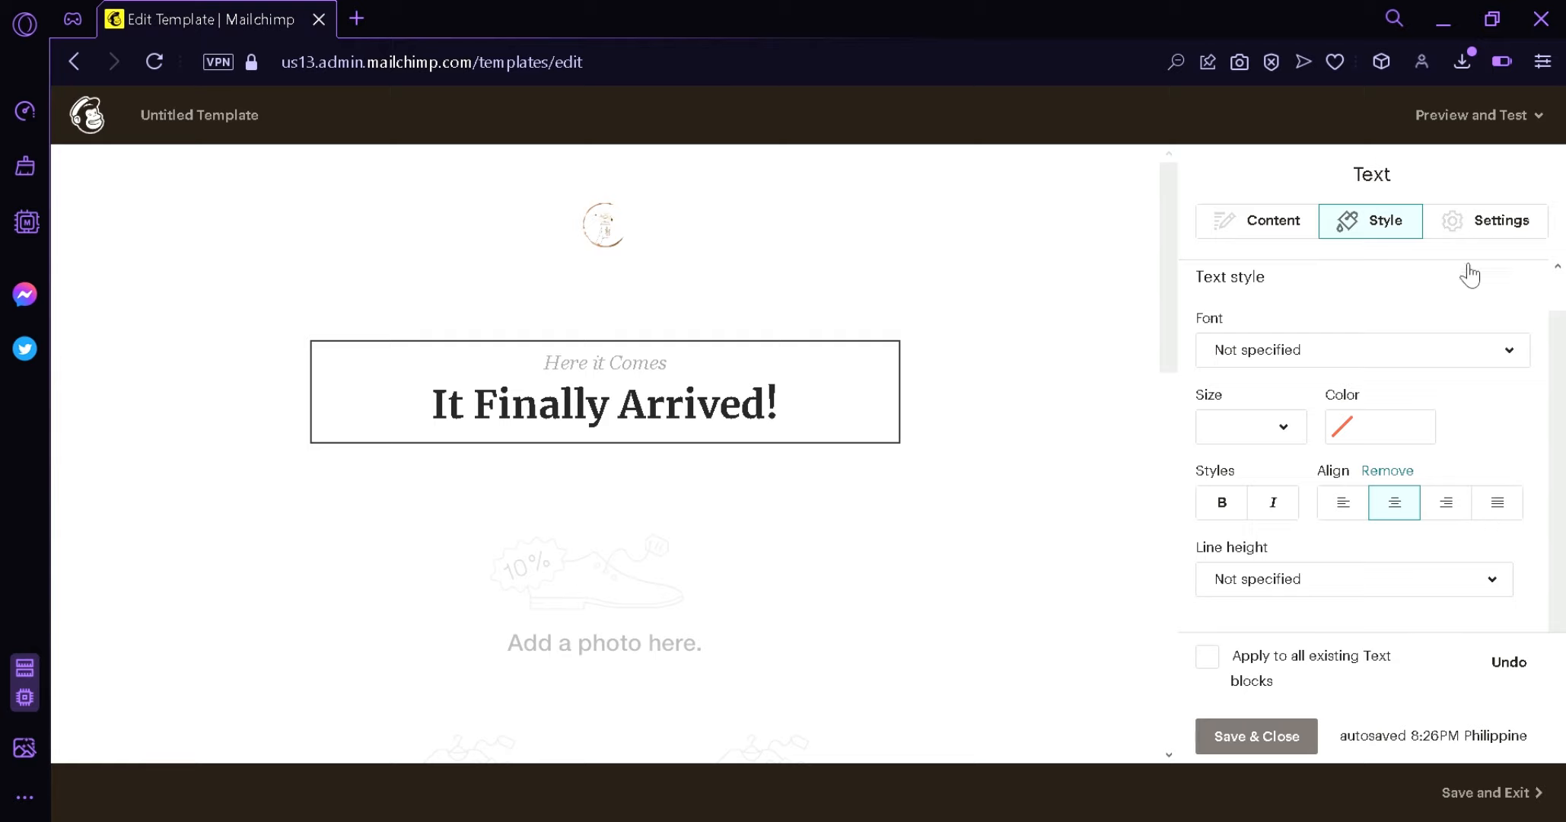
- Examine the number-of-columns setting for the announcement heading's text block
{"action": "left_click", "coordinate": [1503, 228]}
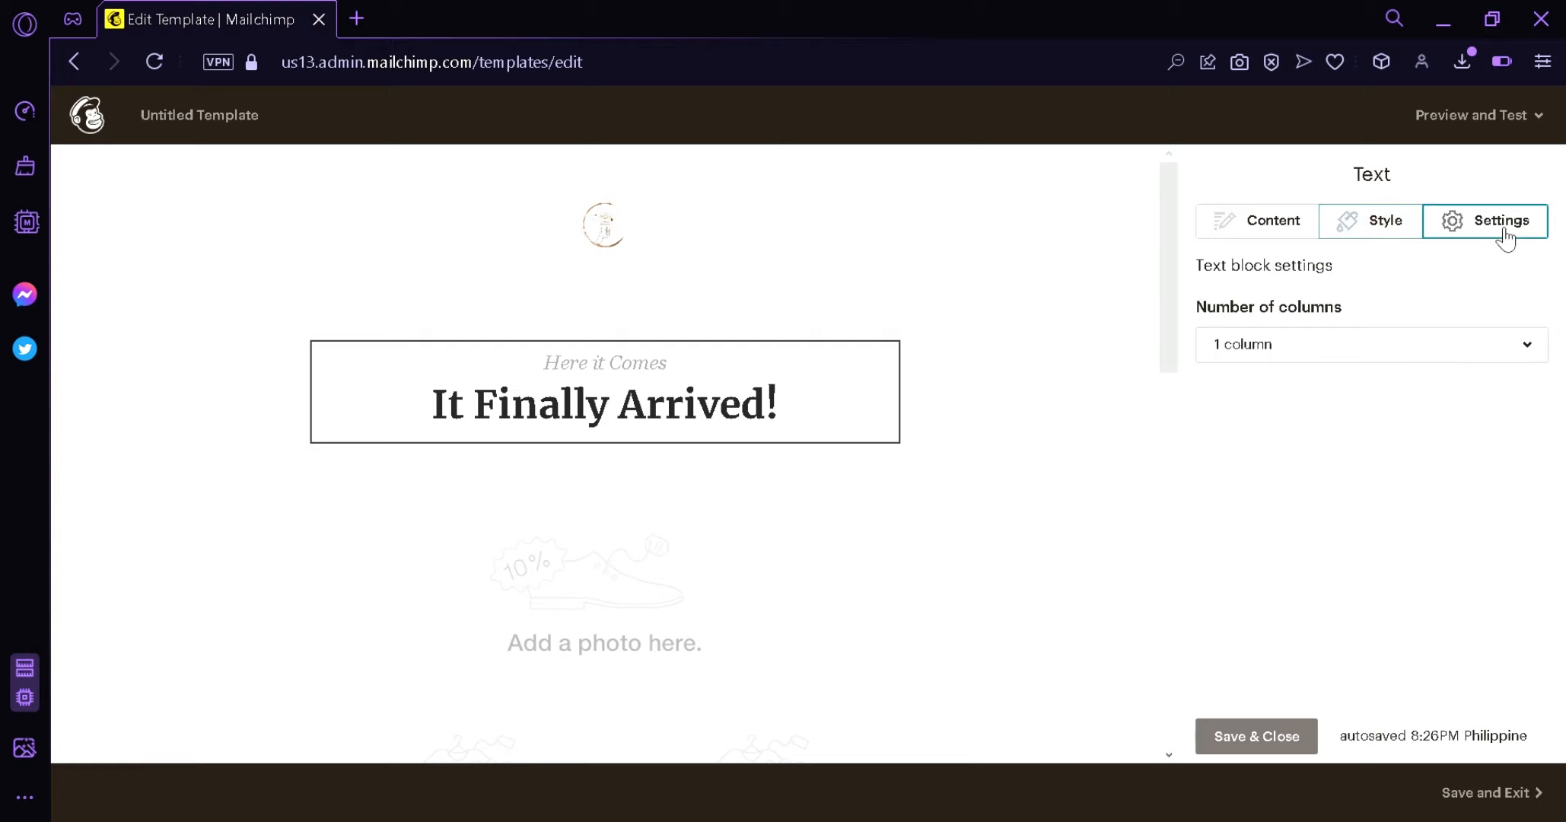
{"action": "left_click", "coordinate": [1453, 362]}
{"action": "left_click", "coordinate": [1452, 360]}
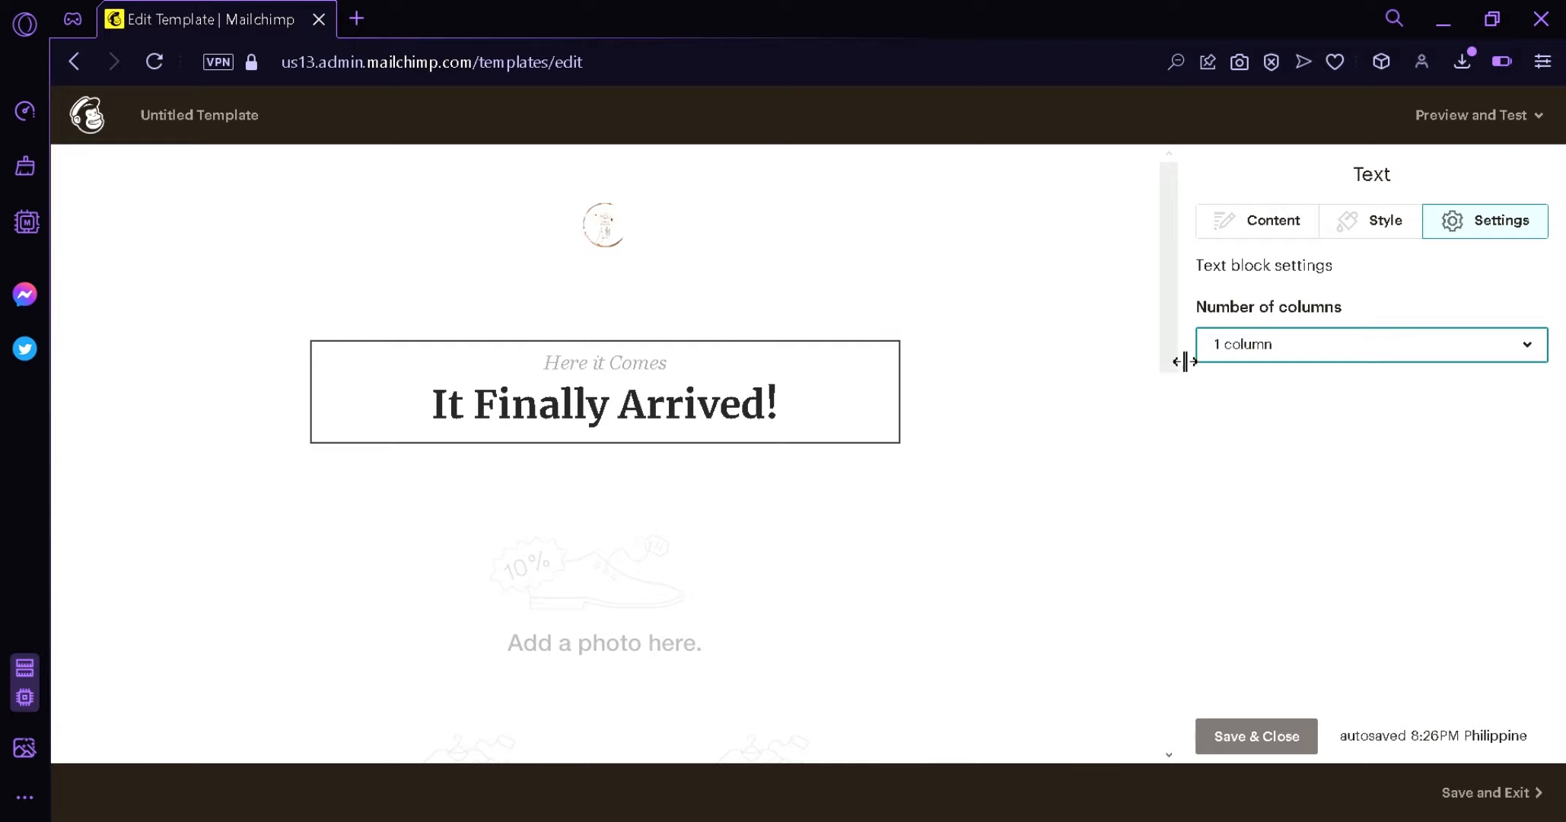
- Examine the image group block's image list, border and rounded-corner styles, and layout choices
{"action": "left_click_drag", "start_coordinate": [1172, 339], "coordinate": [1166, 418]}
{"action": "left_click", "coordinate": [639, 401]}
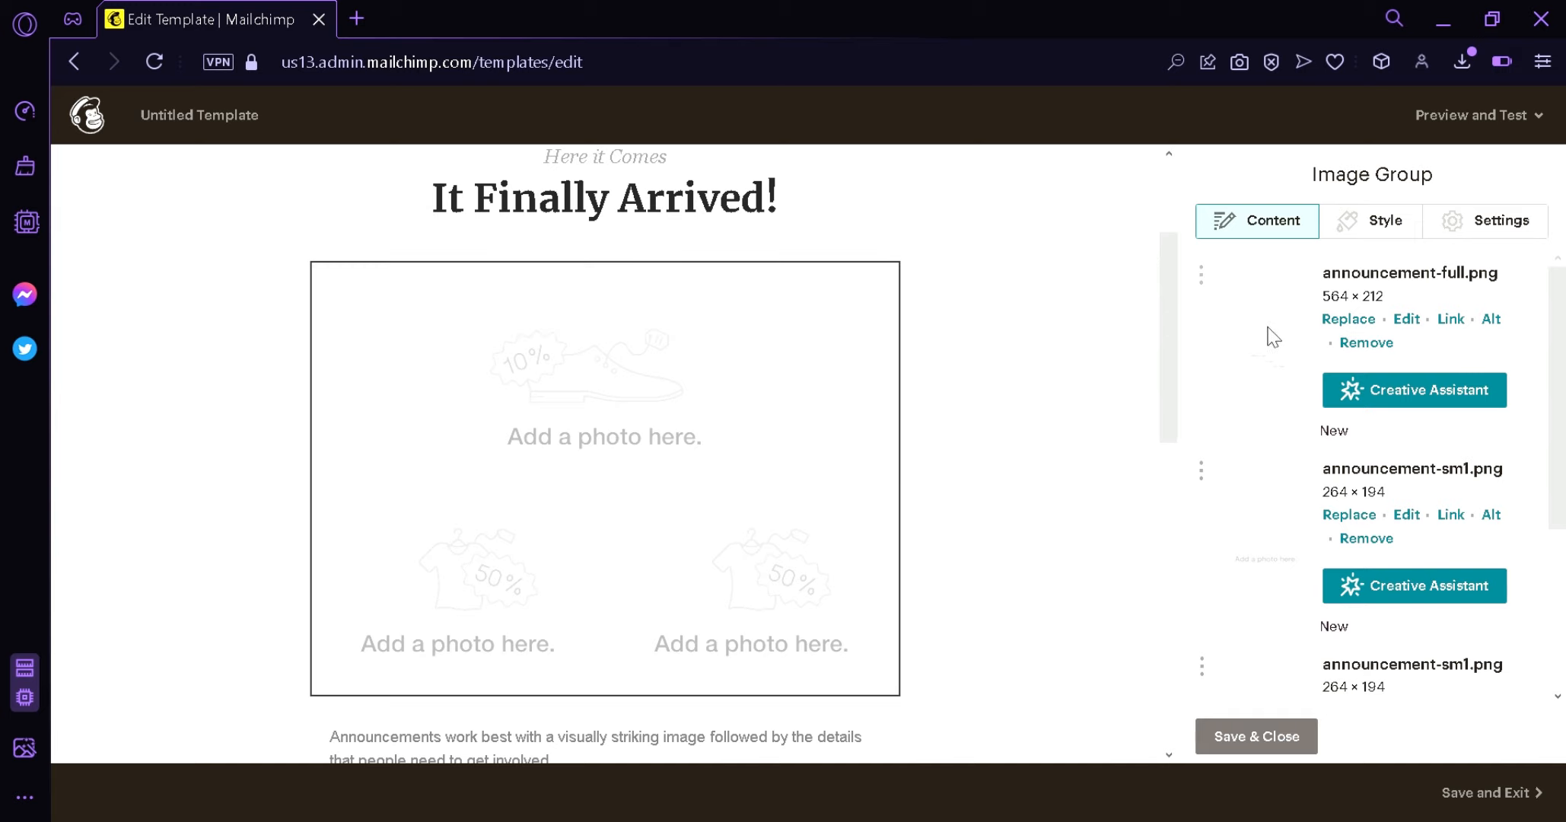
{"action": "left_click_drag", "start_coordinate": [1560, 371], "coordinate": [1564, 487]}
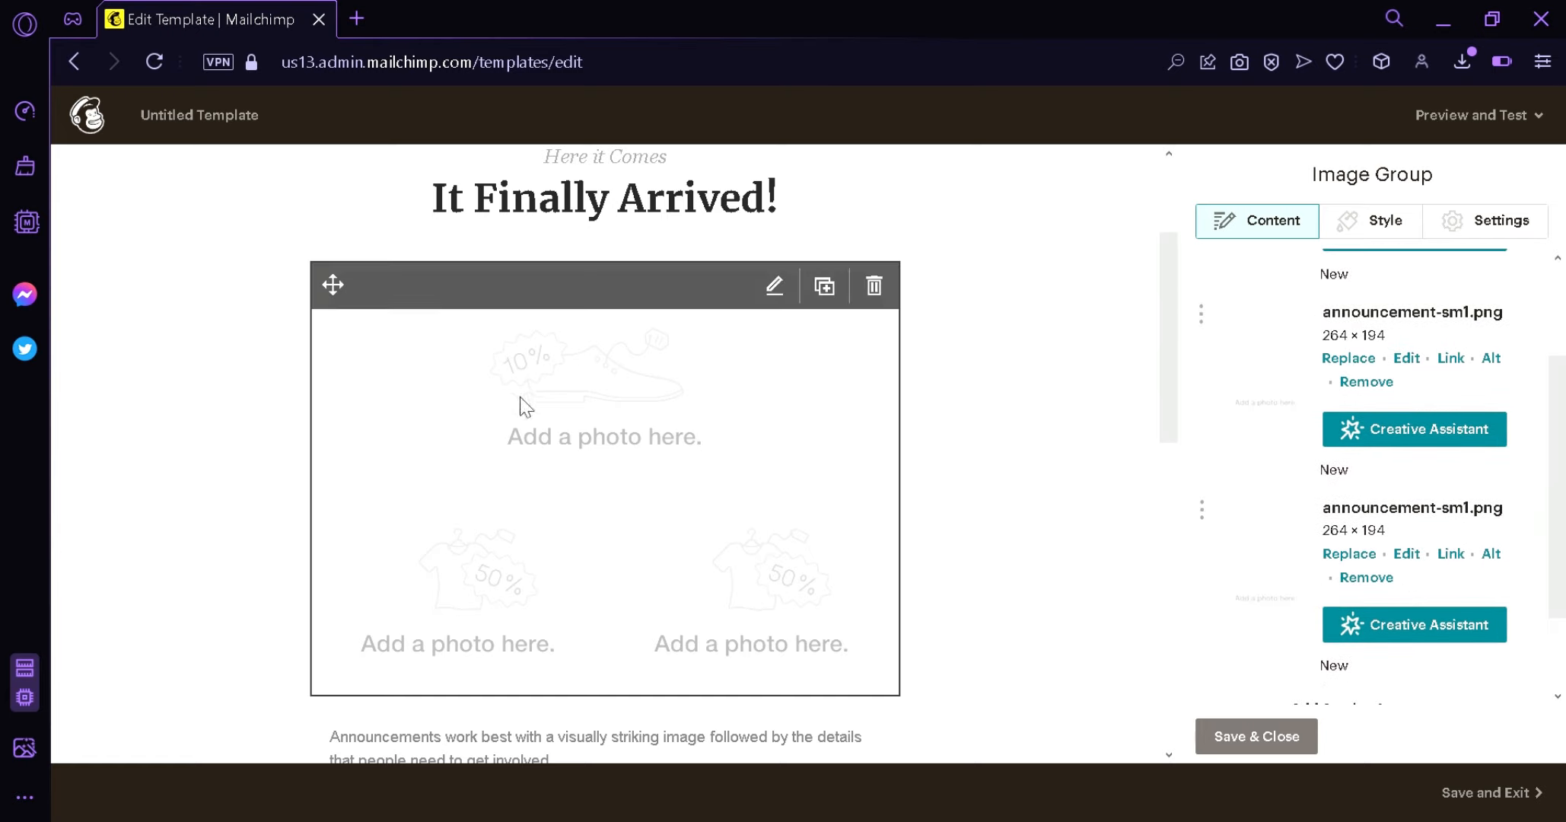
{"action": "left_click_drag", "start_coordinate": [1564, 434], "coordinate": [1564, 525]}
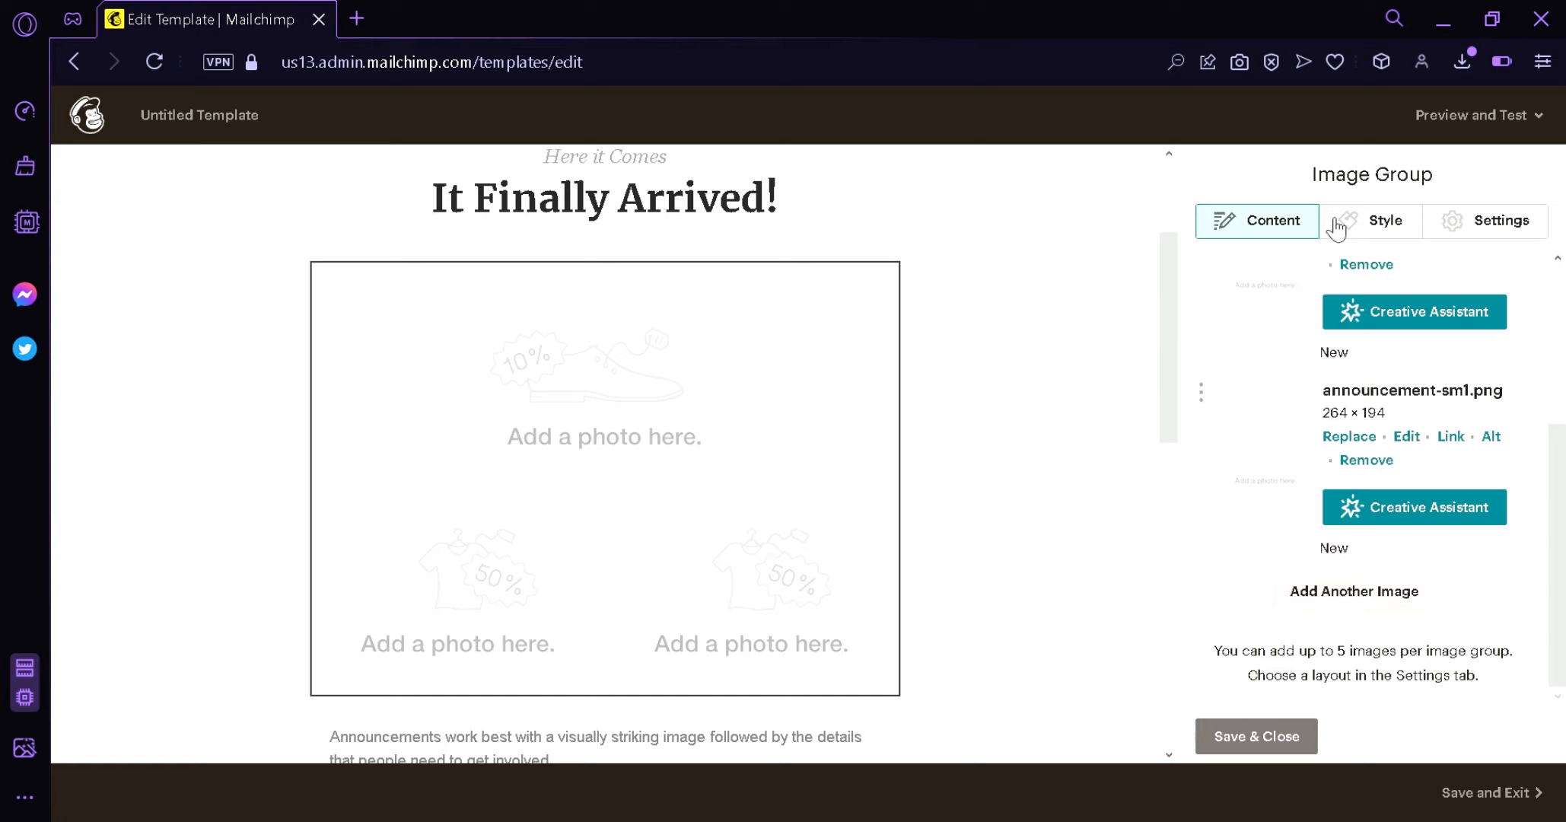
{"action": "left_click", "coordinate": [1367, 232]}
{"action": "left_click", "coordinate": [1338, 356]}
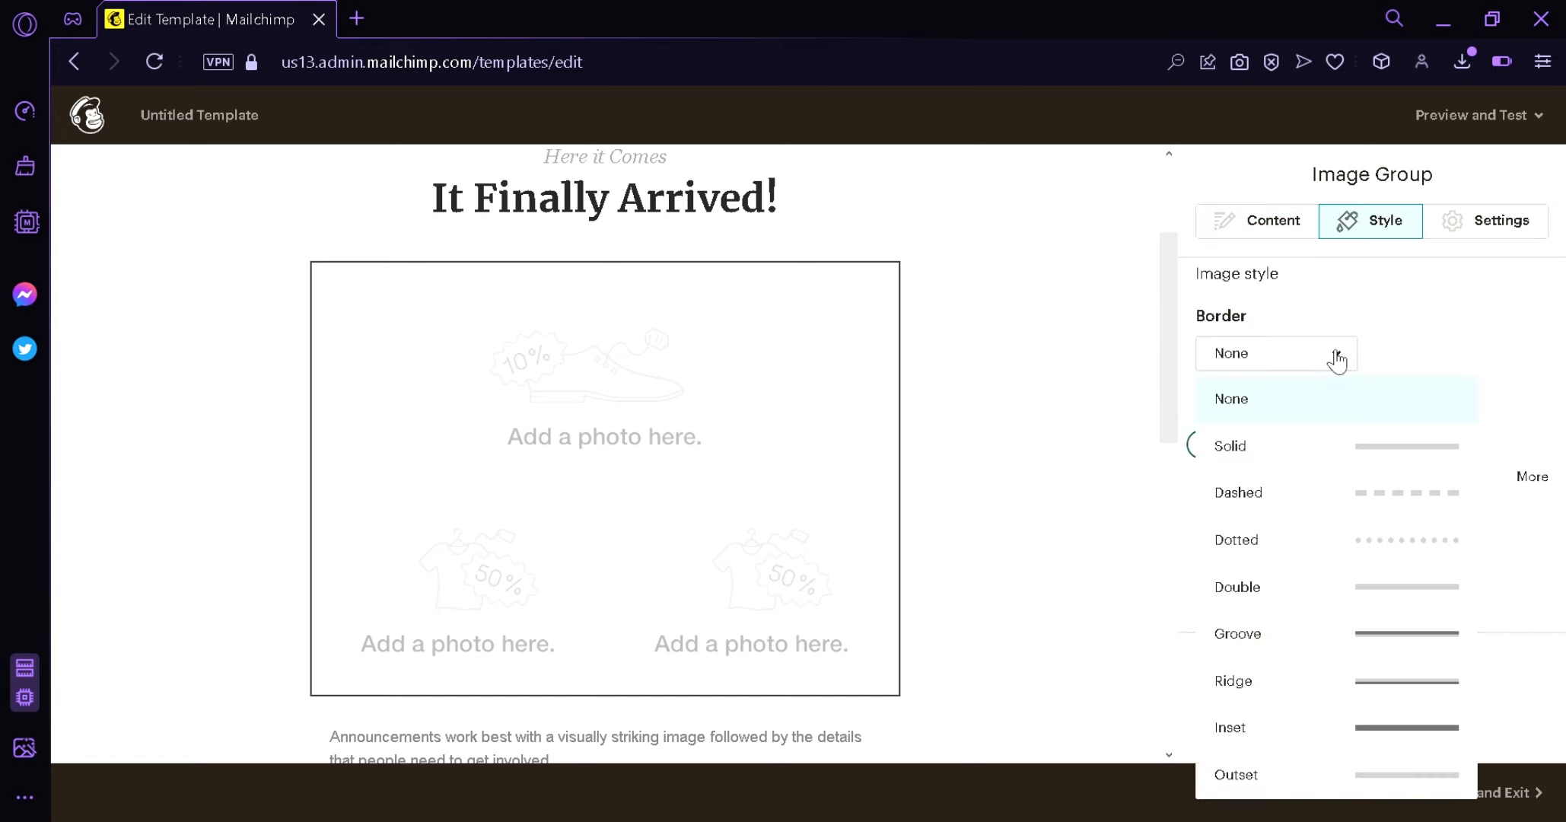
{"action": "left_click", "coordinate": [1337, 355]}
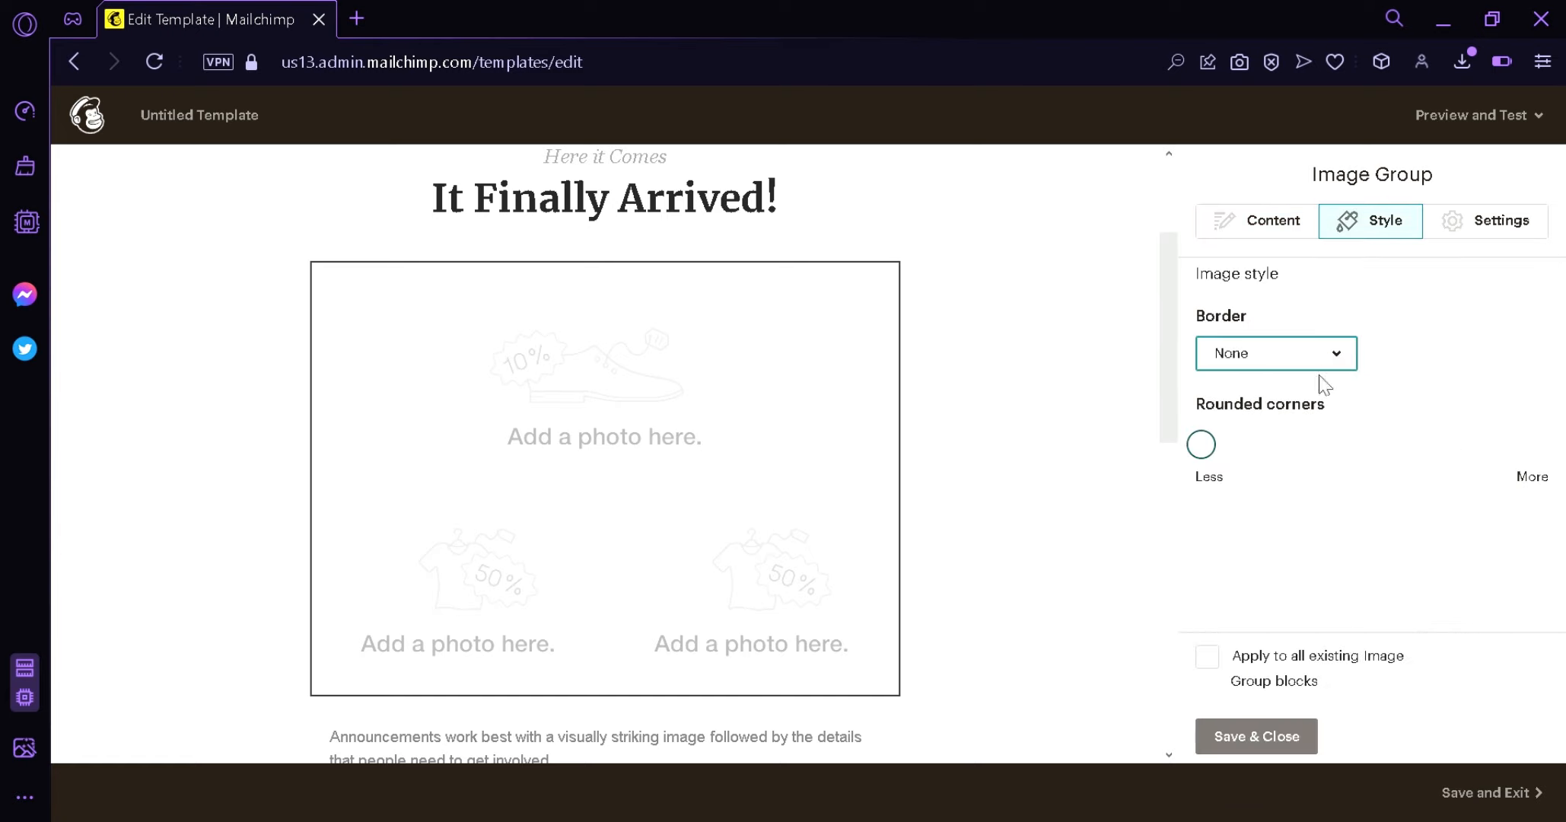
{"action": "left_click", "coordinate": [1501, 236]}
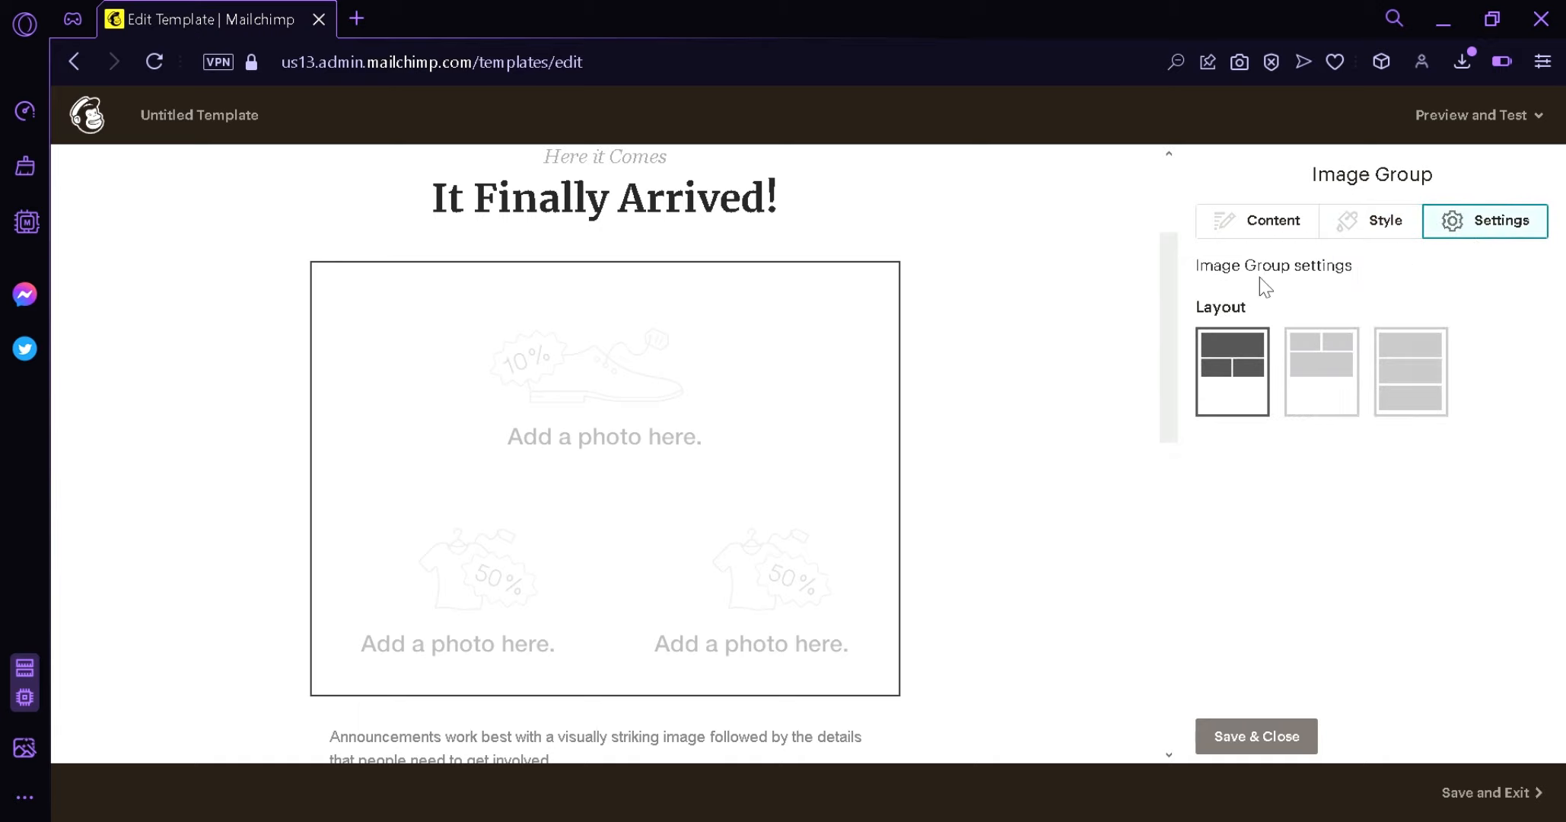
- Change the "Find Out More" button's text to "Check it Out!"
{"action": "scroll", "coordinate": [572, 445], "scroll_direction": "down", "scroll_amount": 8}
{"action": "left_click", "coordinate": [625, 453]}
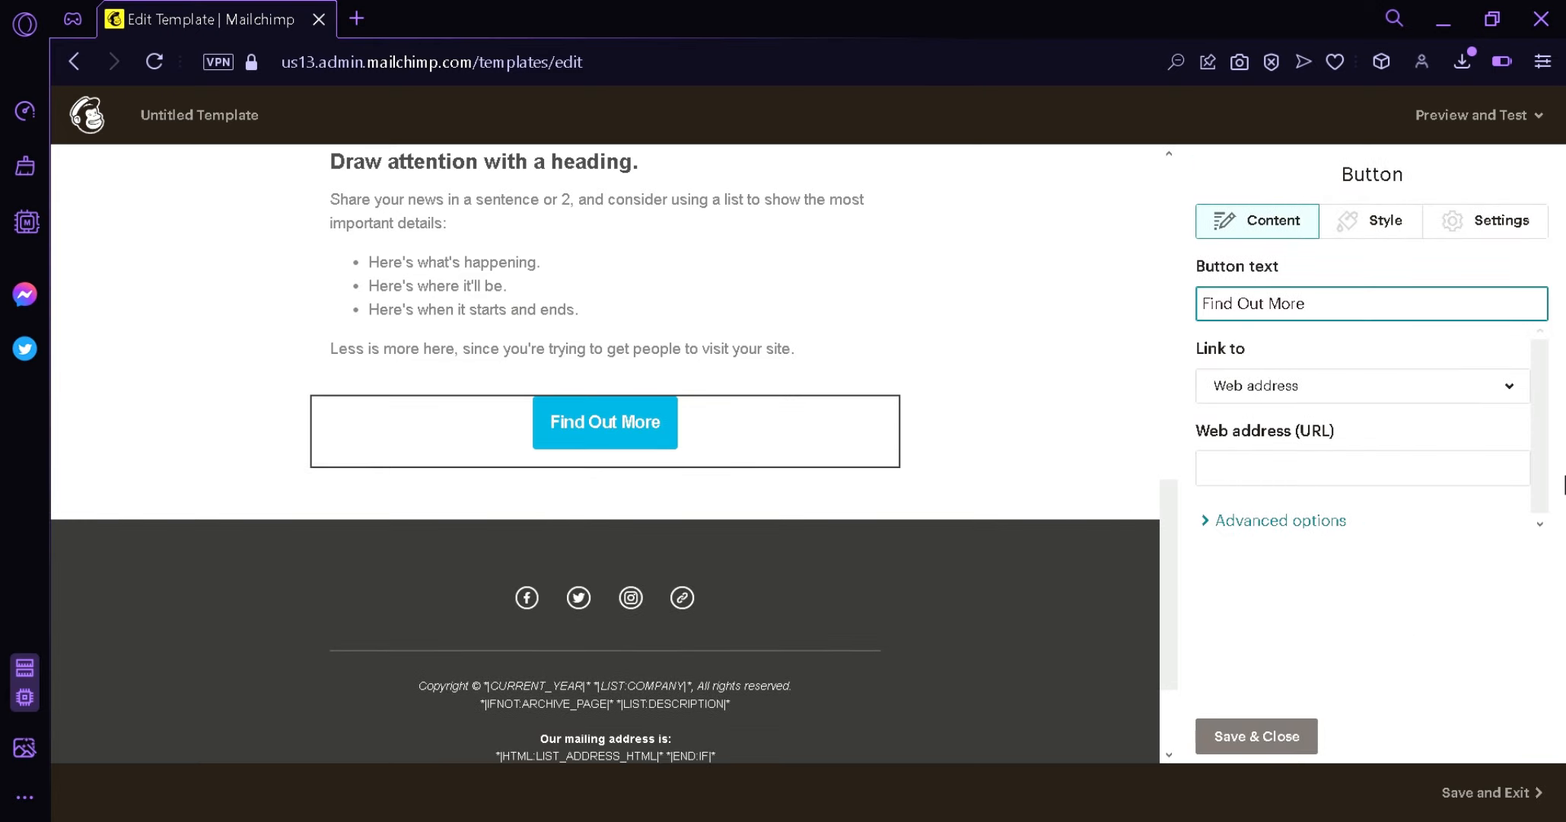
{"action": "key", "text": "ctrl+a"}
{"action": "type", "text": "Check"}
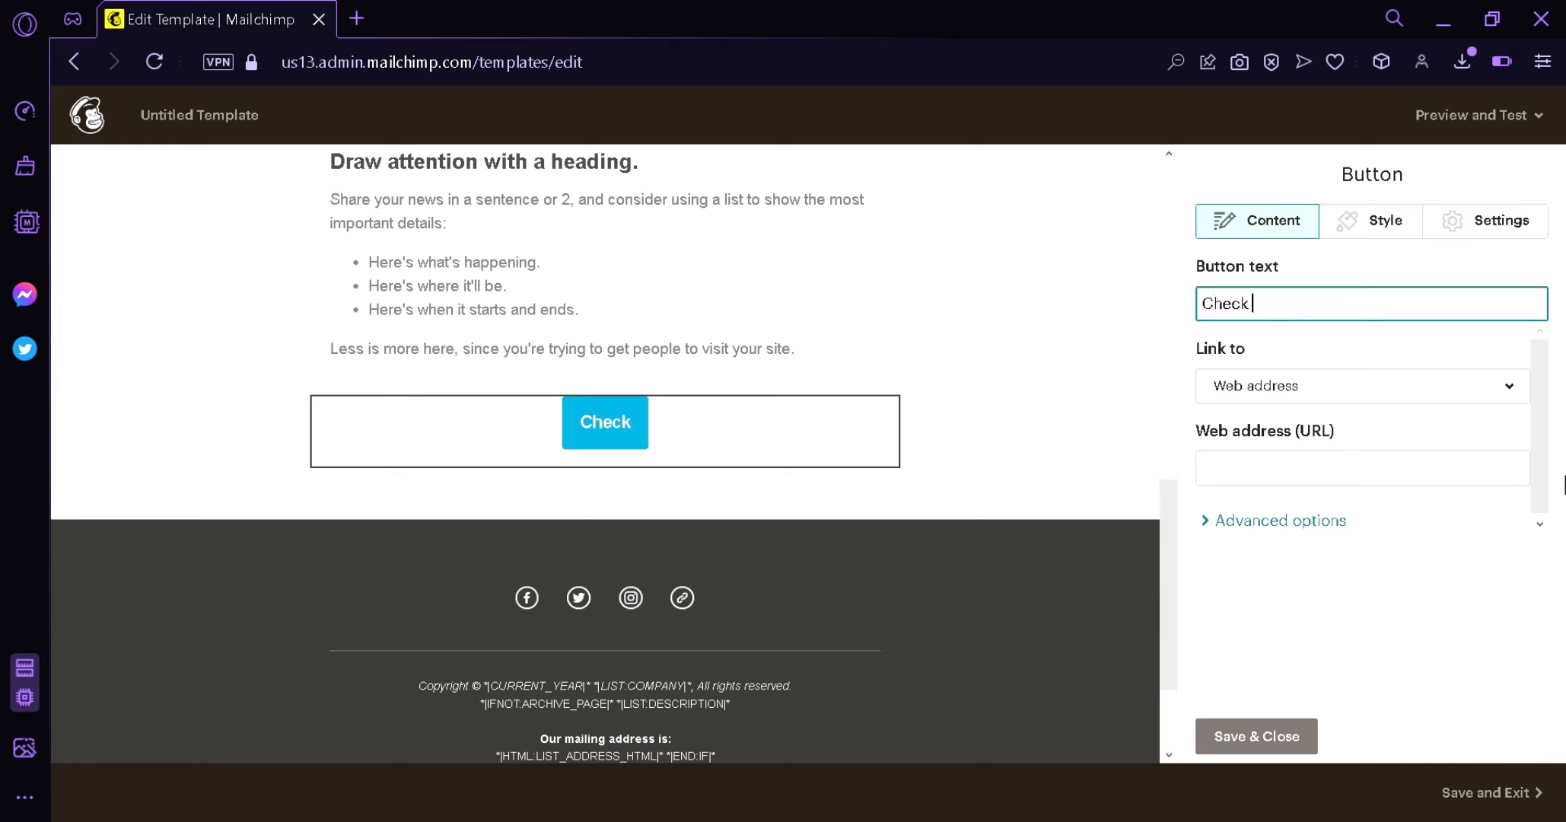
{"action": "type", "text": " it Out"}
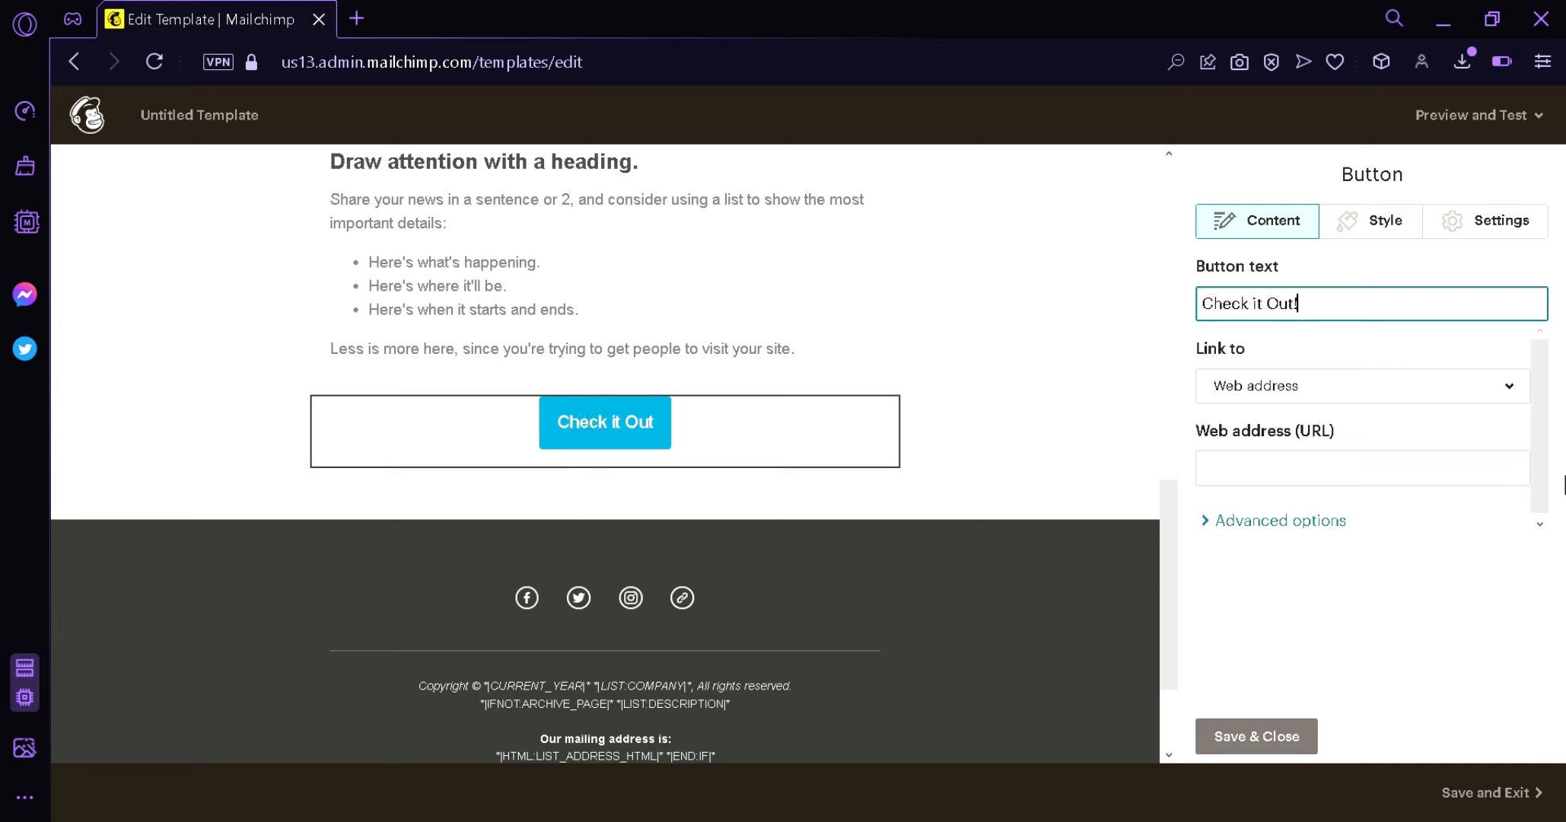
{"action": "type", "text": "!"}
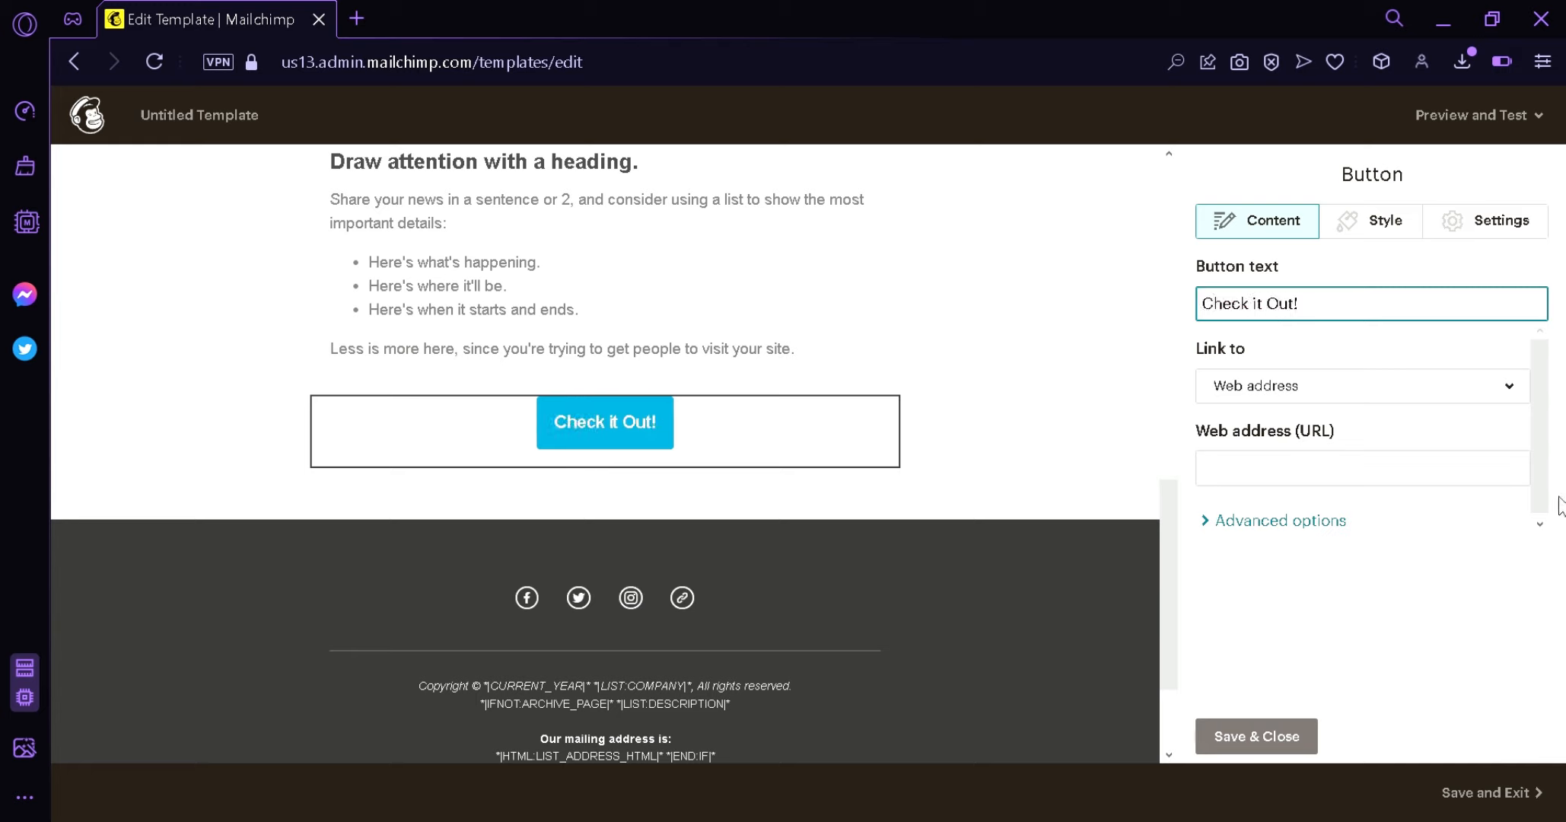
- Examine the button's link types, web address field and advanced link options, keeping Web address as the link type
{"action": "left_click", "coordinate": [1469, 387]}
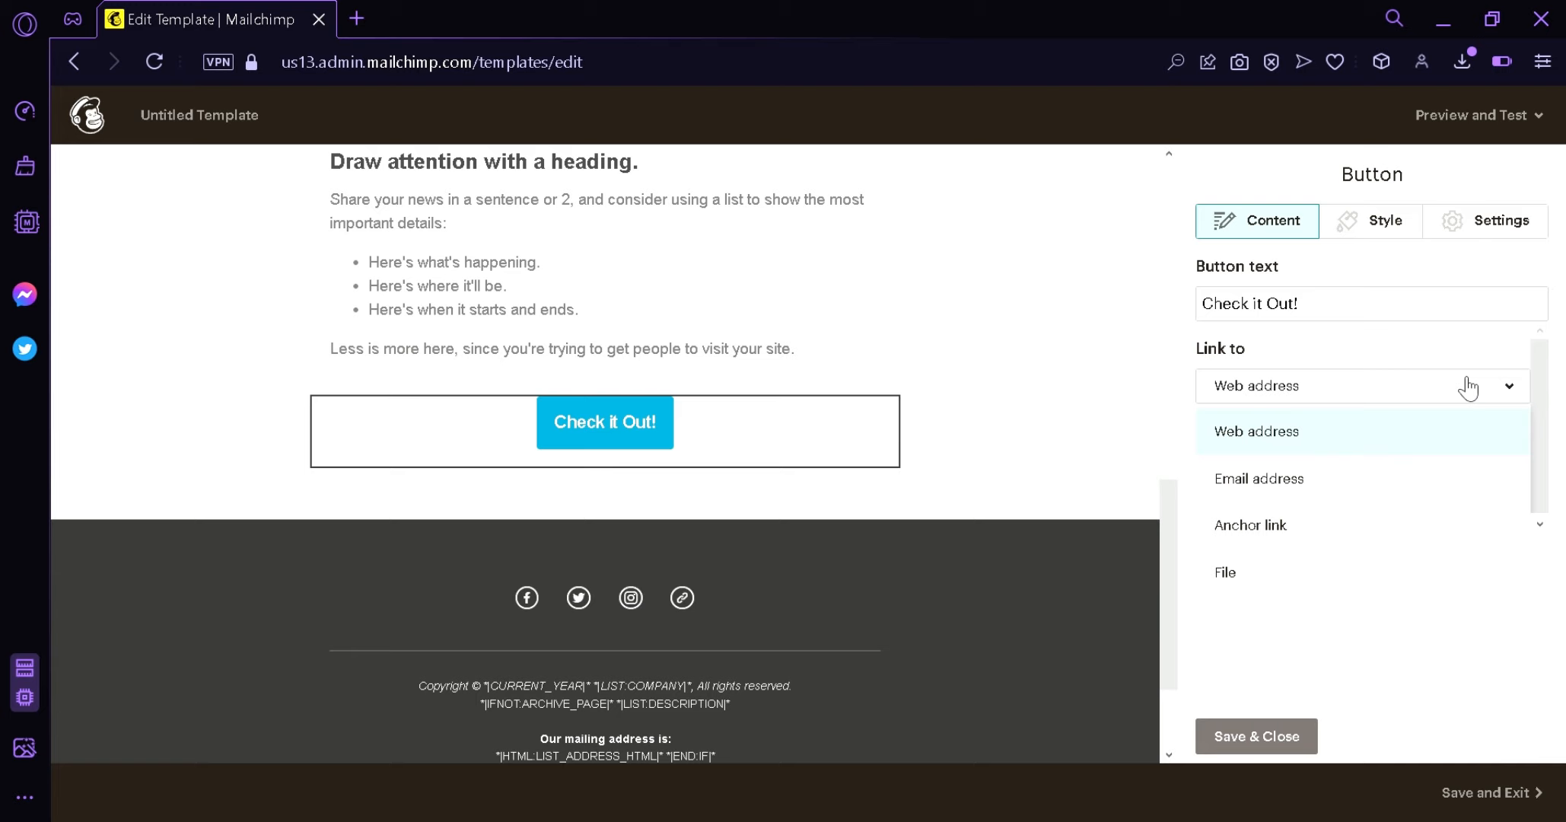
{"action": "left_click", "coordinate": [1468, 387]}
{"action": "left_click", "coordinate": [1398, 393]}
{"action": "left_click", "coordinate": [1363, 403]}
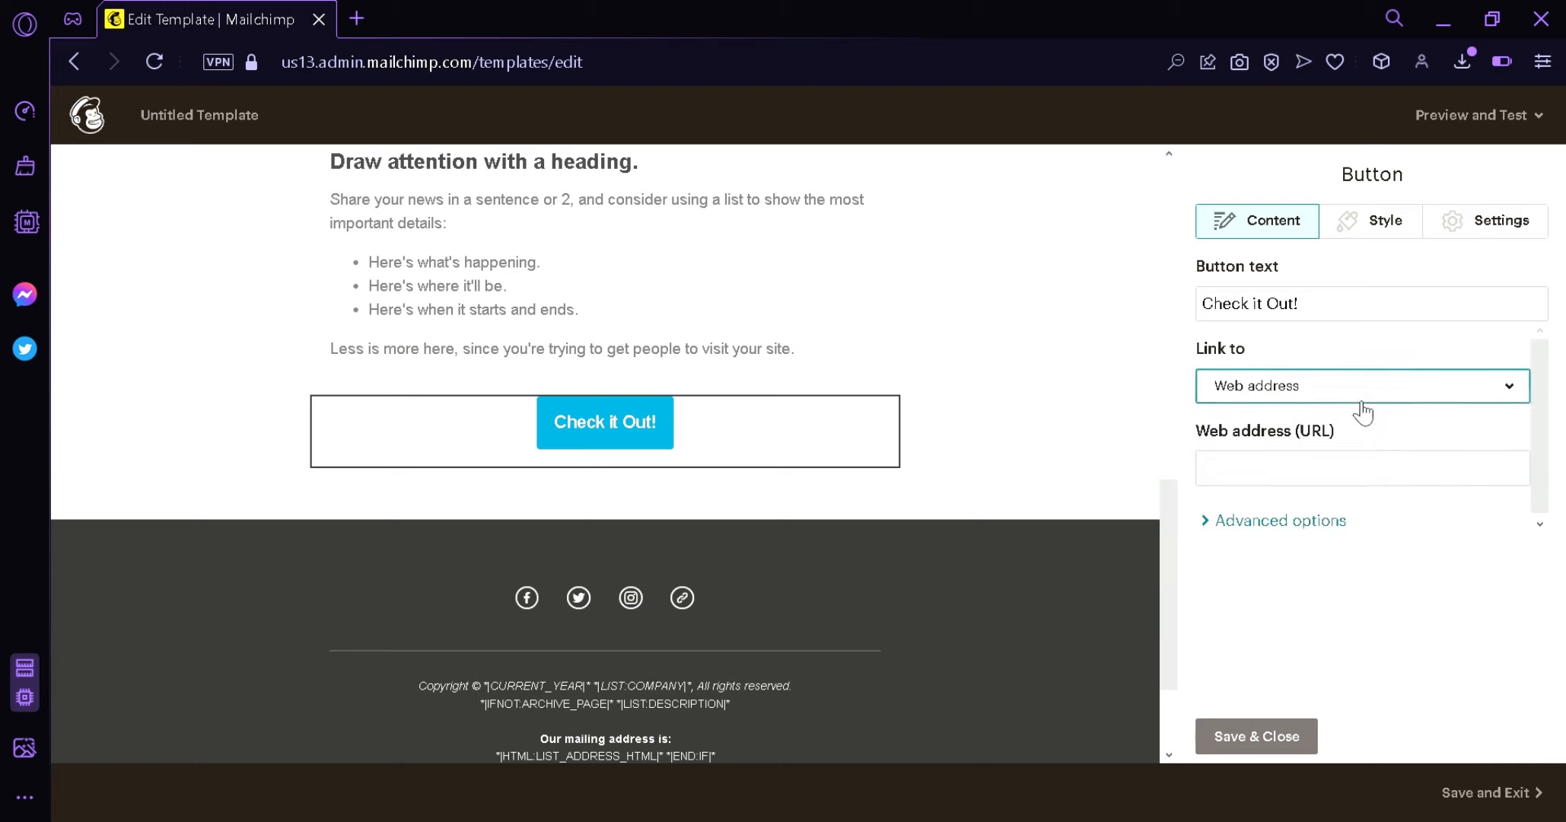
{"action": "left_click", "coordinate": [1306, 476]}
{"action": "left_click", "coordinate": [1217, 526]}
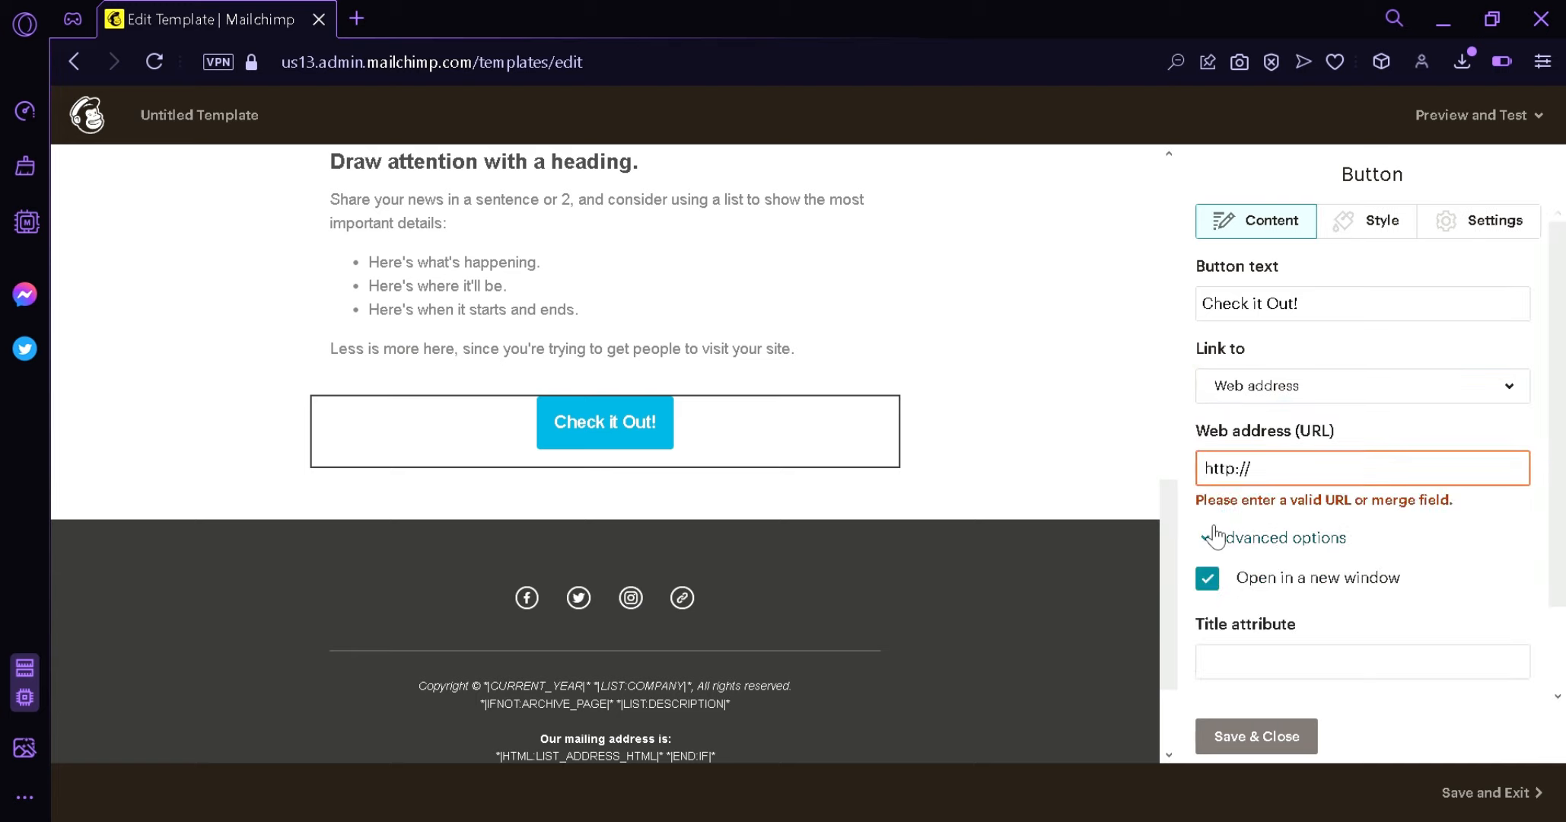
{"action": "scroll", "coordinate": [1328, 512], "scroll_direction": "down", "scroll_amount": 1}
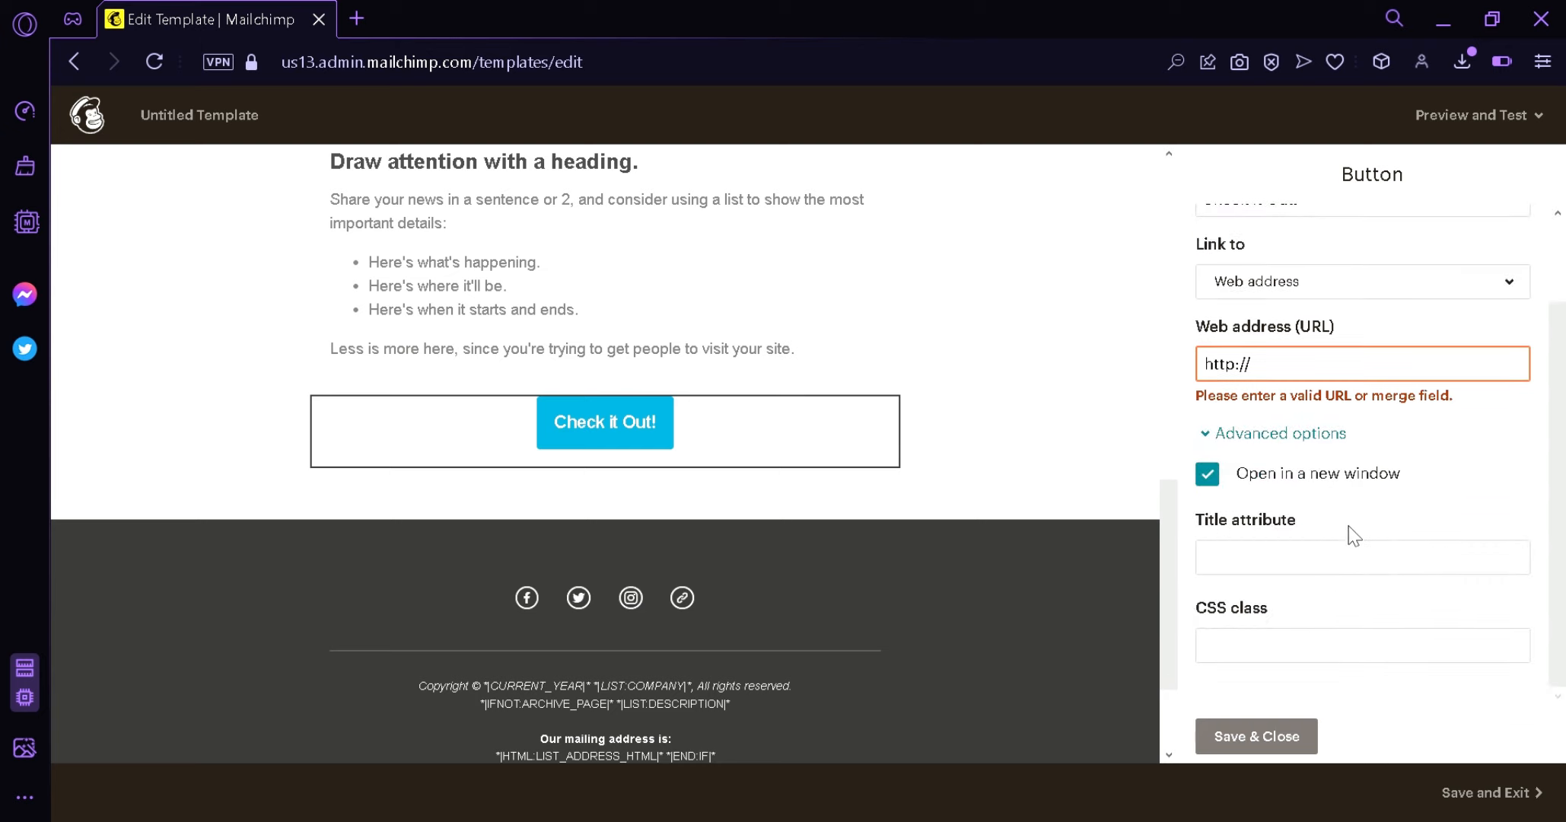
{"action": "scroll", "coordinate": [1319, 596], "scroll_direction": "up", "scroll_amount": 1}
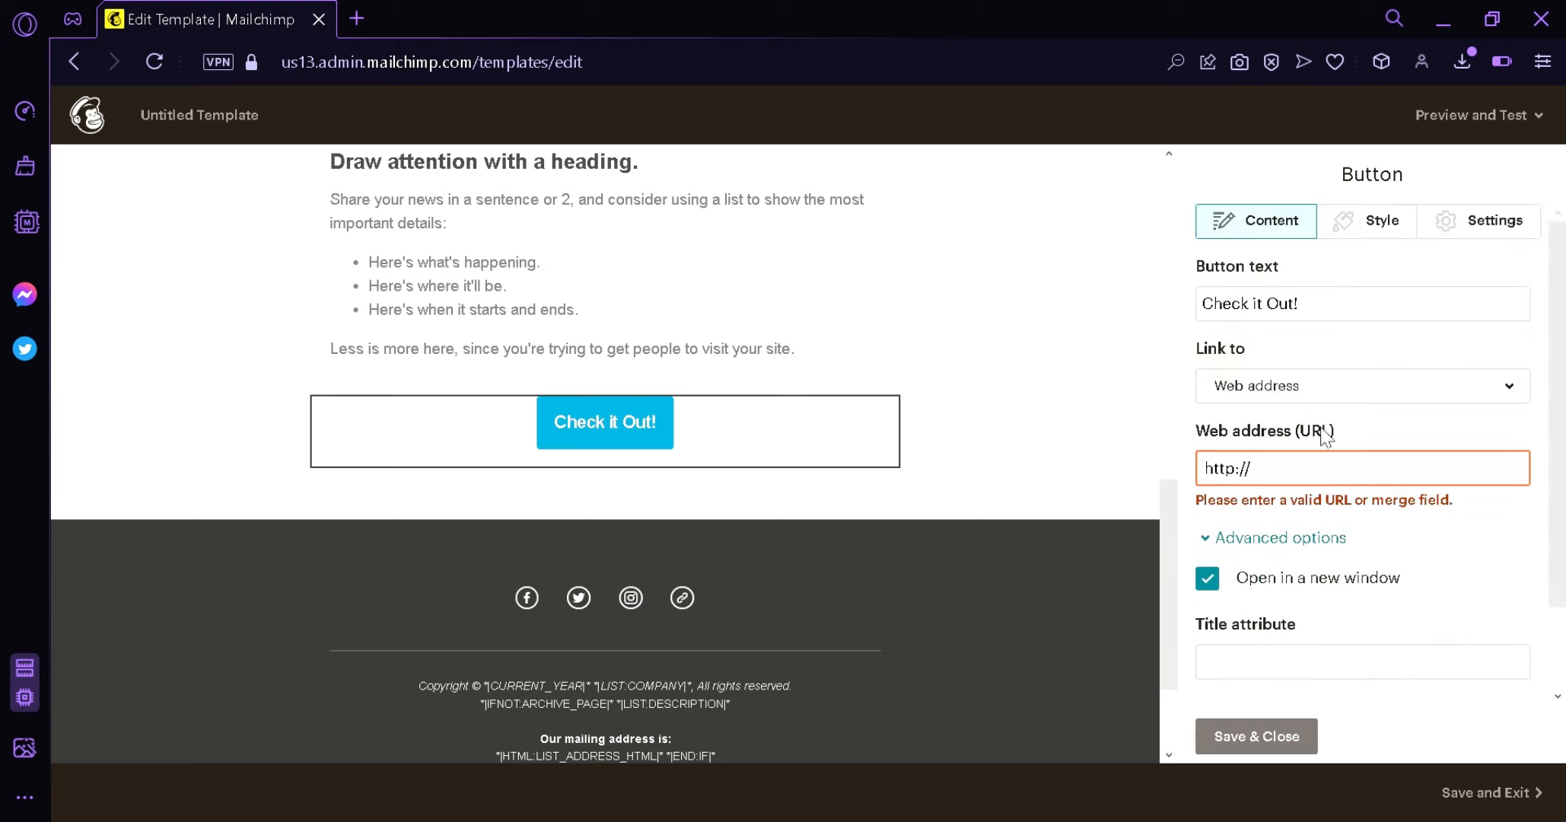
- Adjust the "Check it Out!" button's rounded corners and review its background, text style, font, size and padding settings
{"action": "left_click", "coordinate": [1379, 226]}
{"action": "left_click_drag", "start_coordinate": [1201, 492], "coordinate": [1230, 534]}
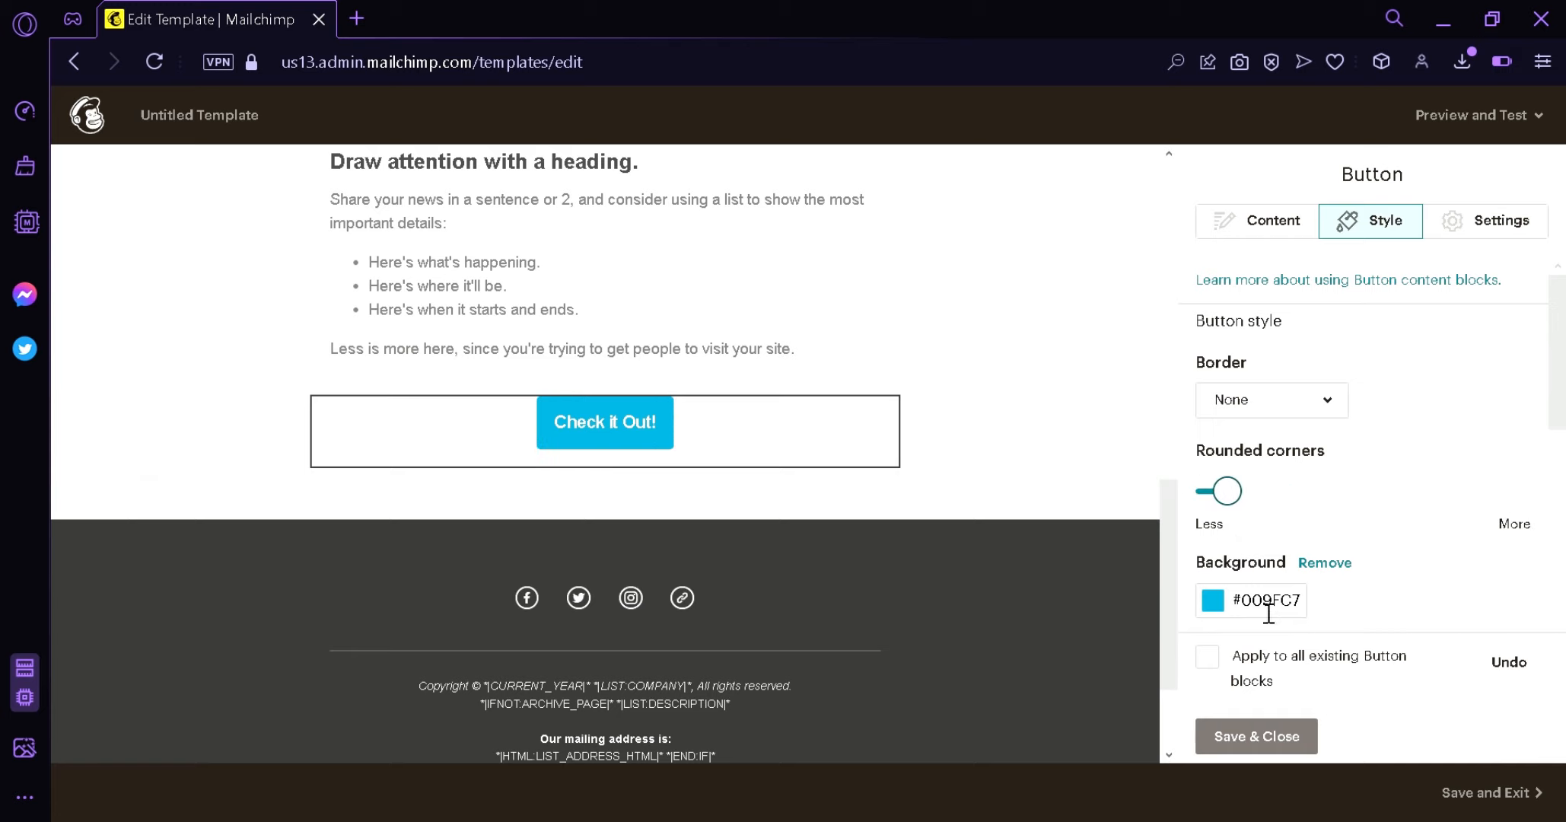
{"action": "scroll", "coordinate": [1256, 616], "scroll_direction": "down", "scroll_amount": 4}
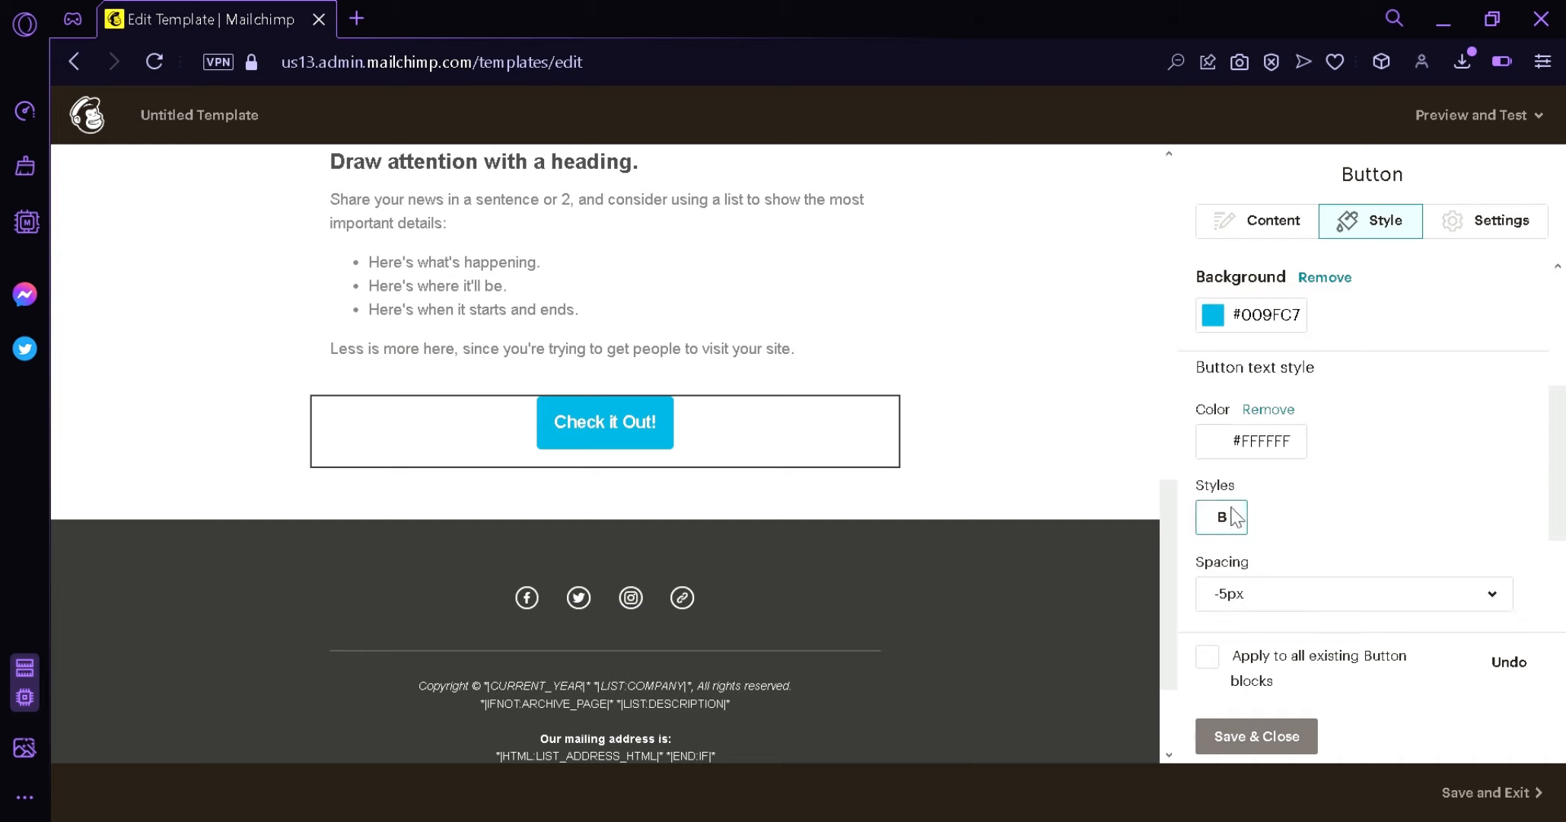
{"action": "scroll", "coordinate": [1270, 542], "scroll_direction": "down", "scroll_amount": 3}
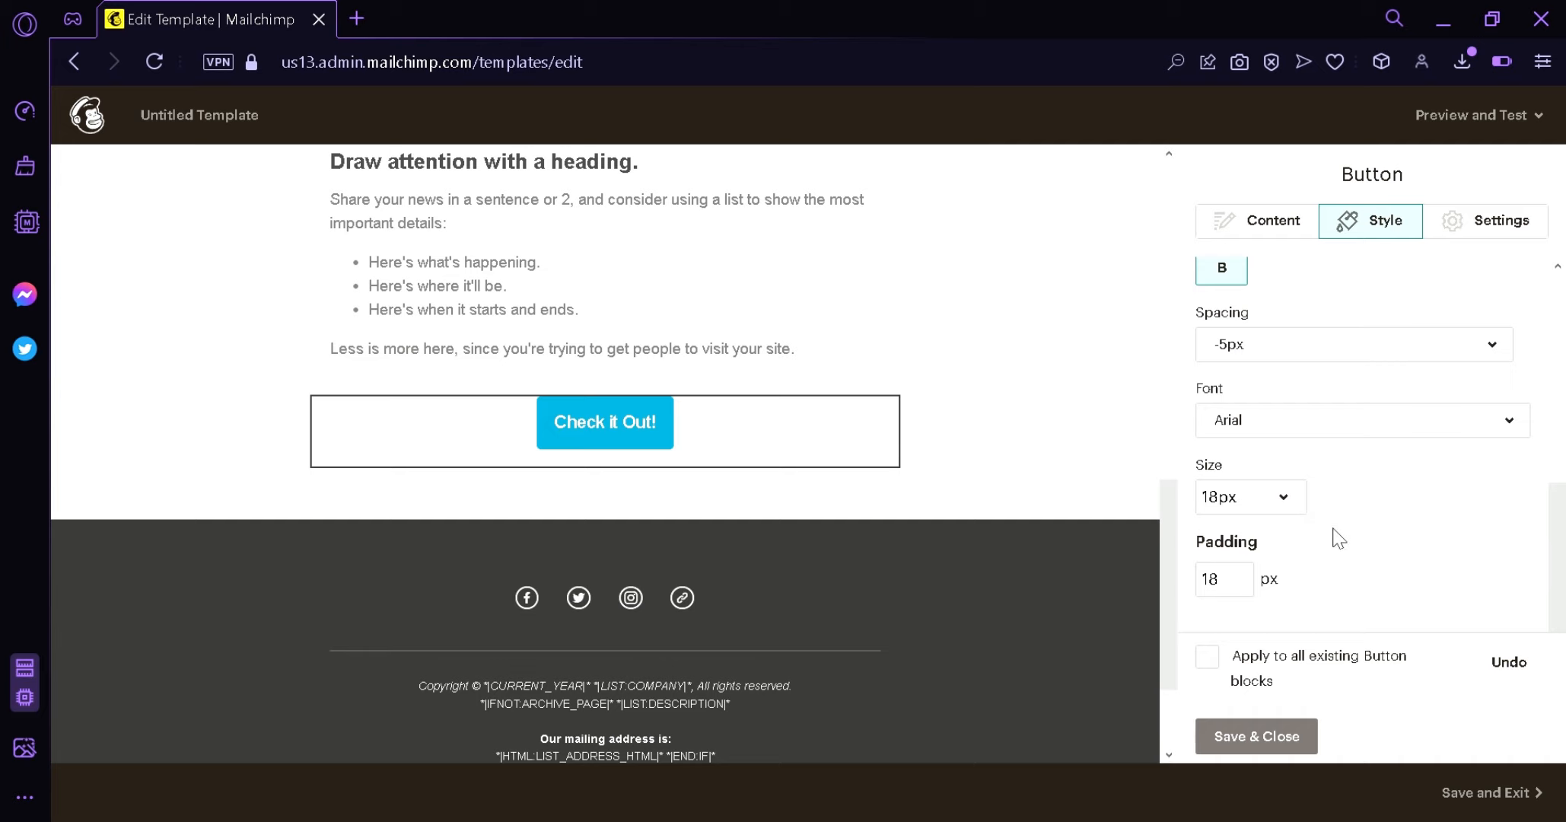
{"action": "scroll", "coordinate": [1332, 545], "scroll_direction": "up", "scroll_amount": 7}
- Try left and right alignment on the "Check it Out!" button and set it back to center
{"action": "left_click", "coordinate": [1516, 224]}
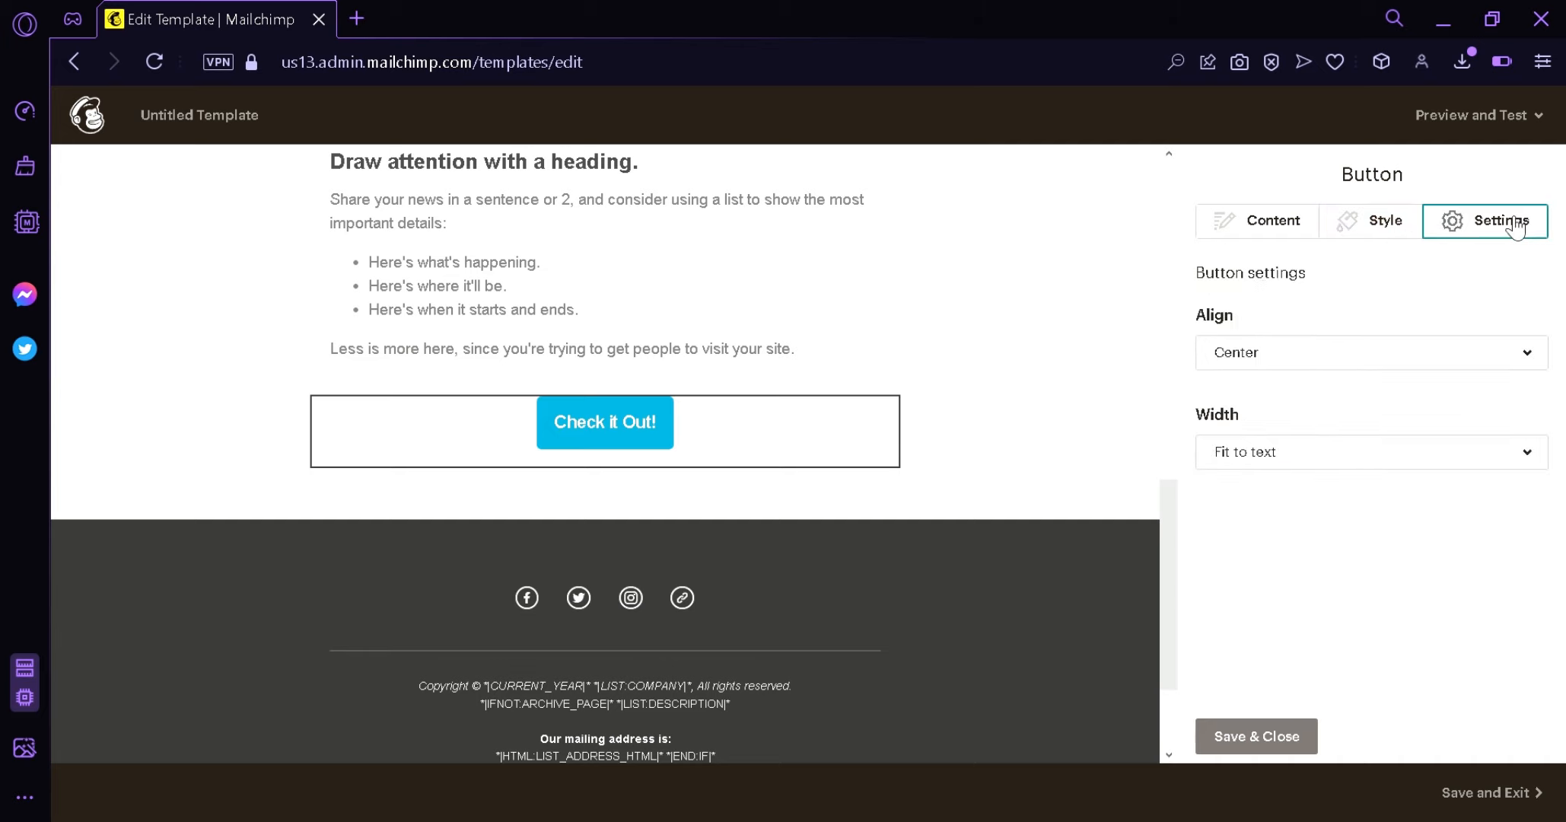
{"action": "left_click", "coordinate": [1450, 372]}
{"action": "left_click", "coordinate": [1337, 401]}
{"action": "left_click", "coordinate": [1343, 373]}
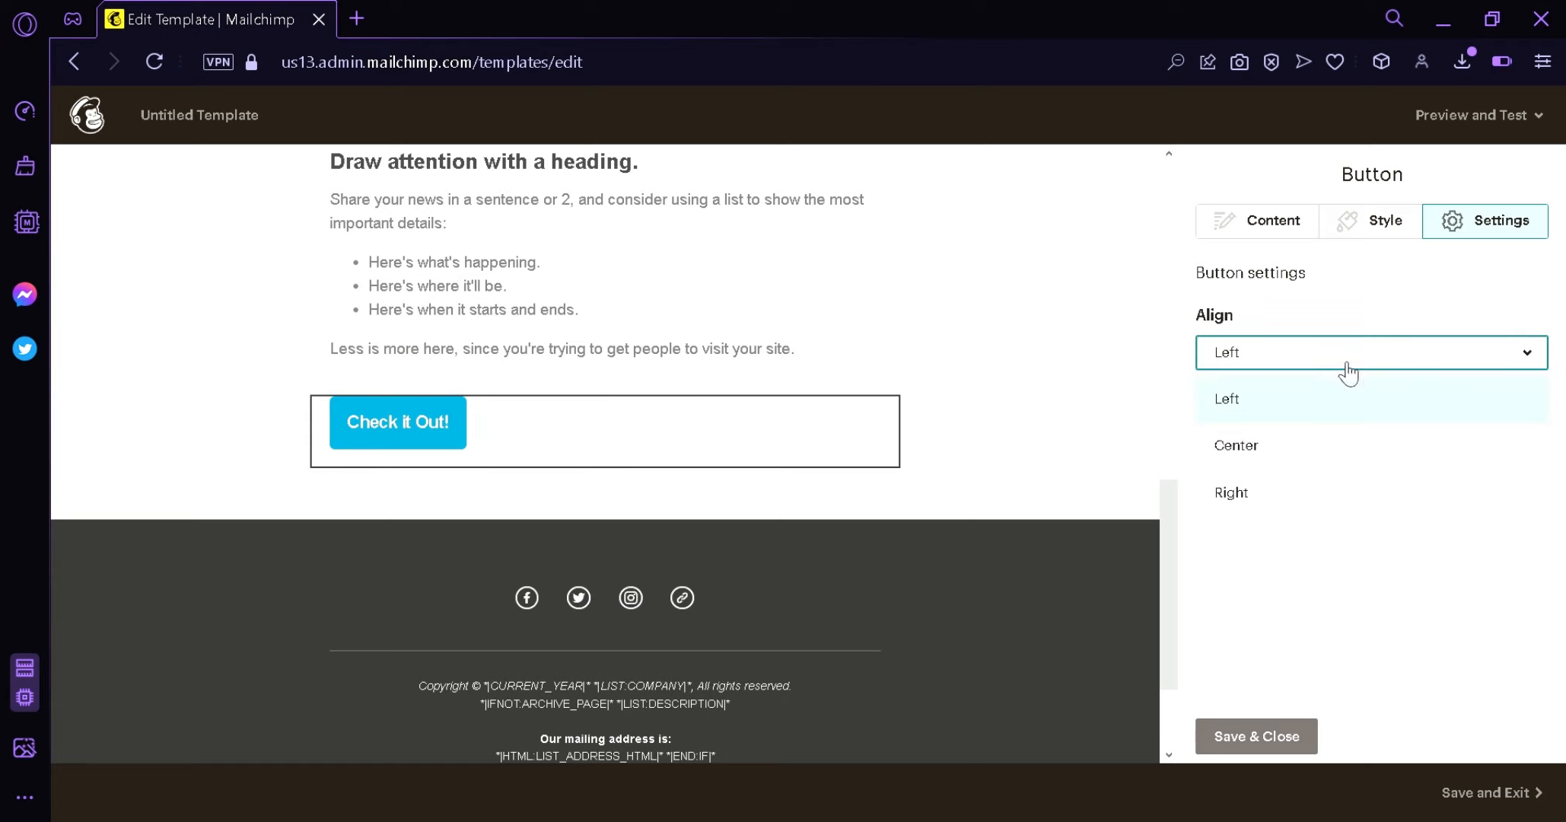
{"action": "left_click", "coordinate": [1360, 444]}
{"action": "left_click", "coordinate": [1355, 376]}
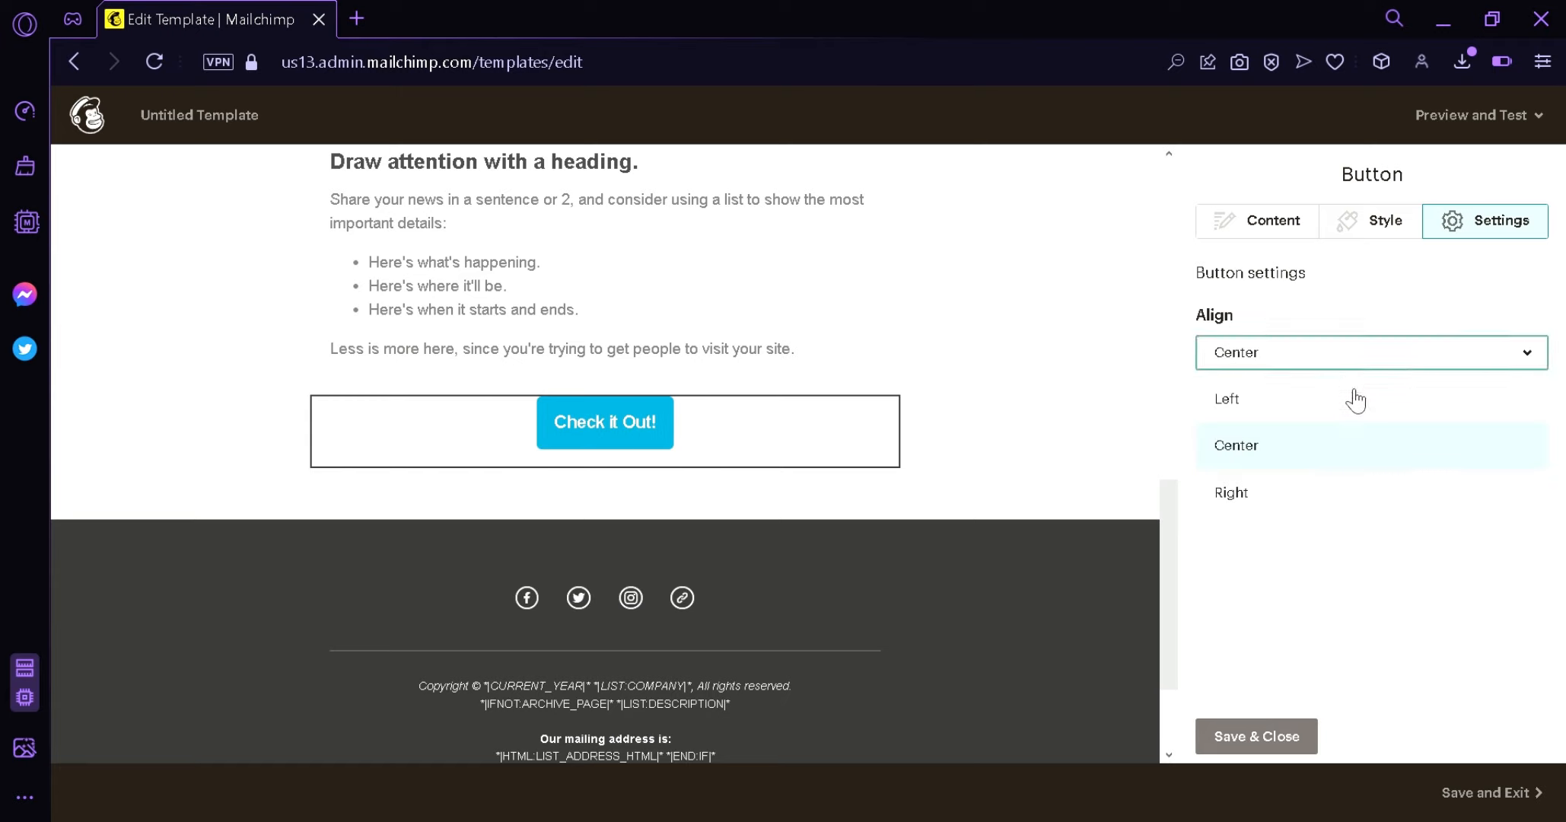
{"action": "left_click", "coordinate": [1381, 492]}
{"action": "left_click", "coordinate": [1377, 356]}
{"action": "left_click", "coordinate": [1354, 442]}
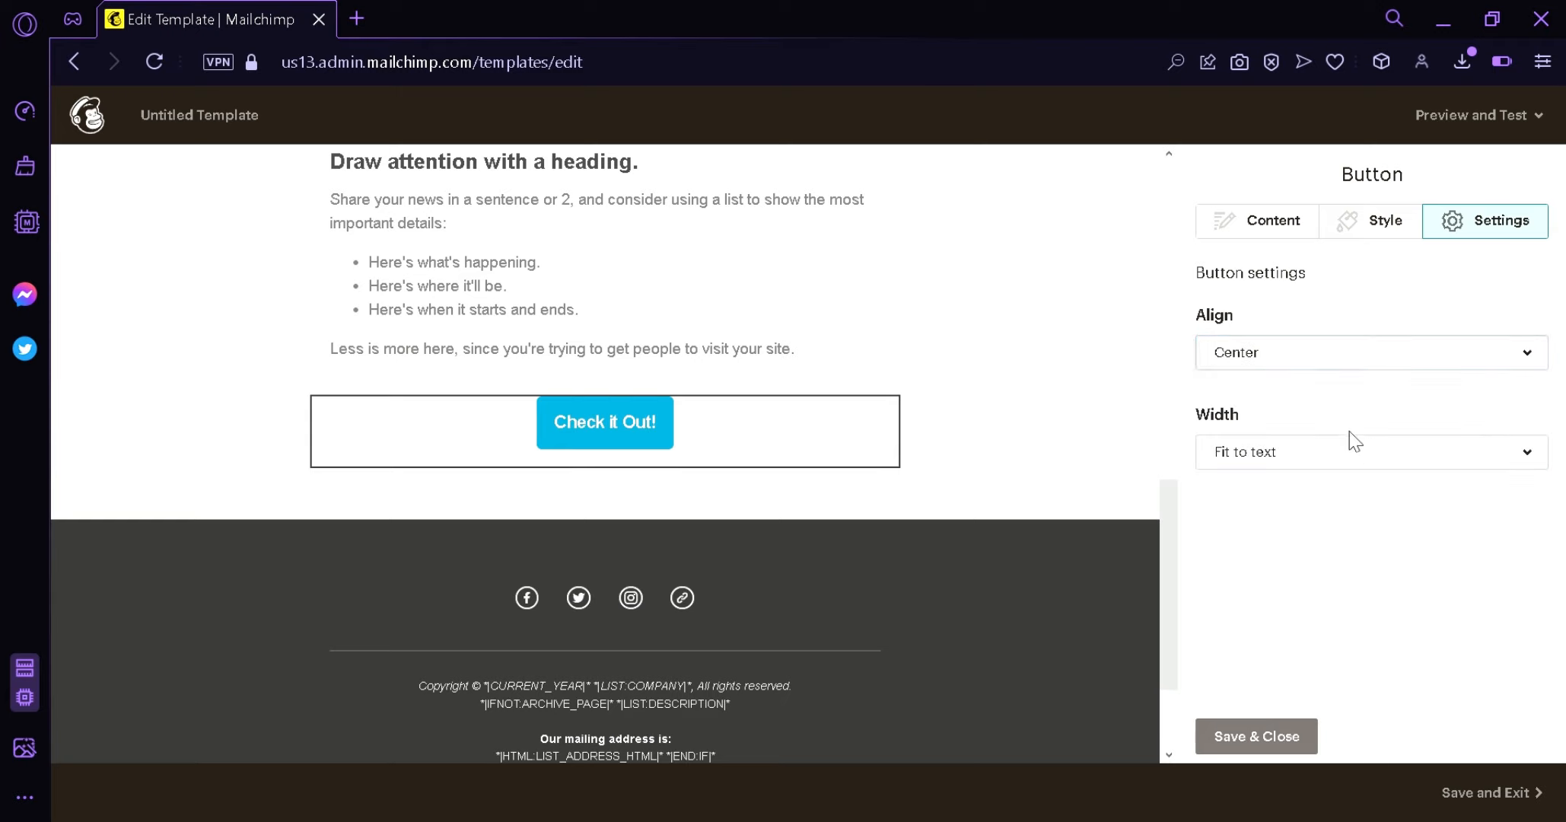
- Try full width on the "Check it Out!" button and set it back to Fit to text
{"action": "left_click", "coordinate": [1370, 455]}
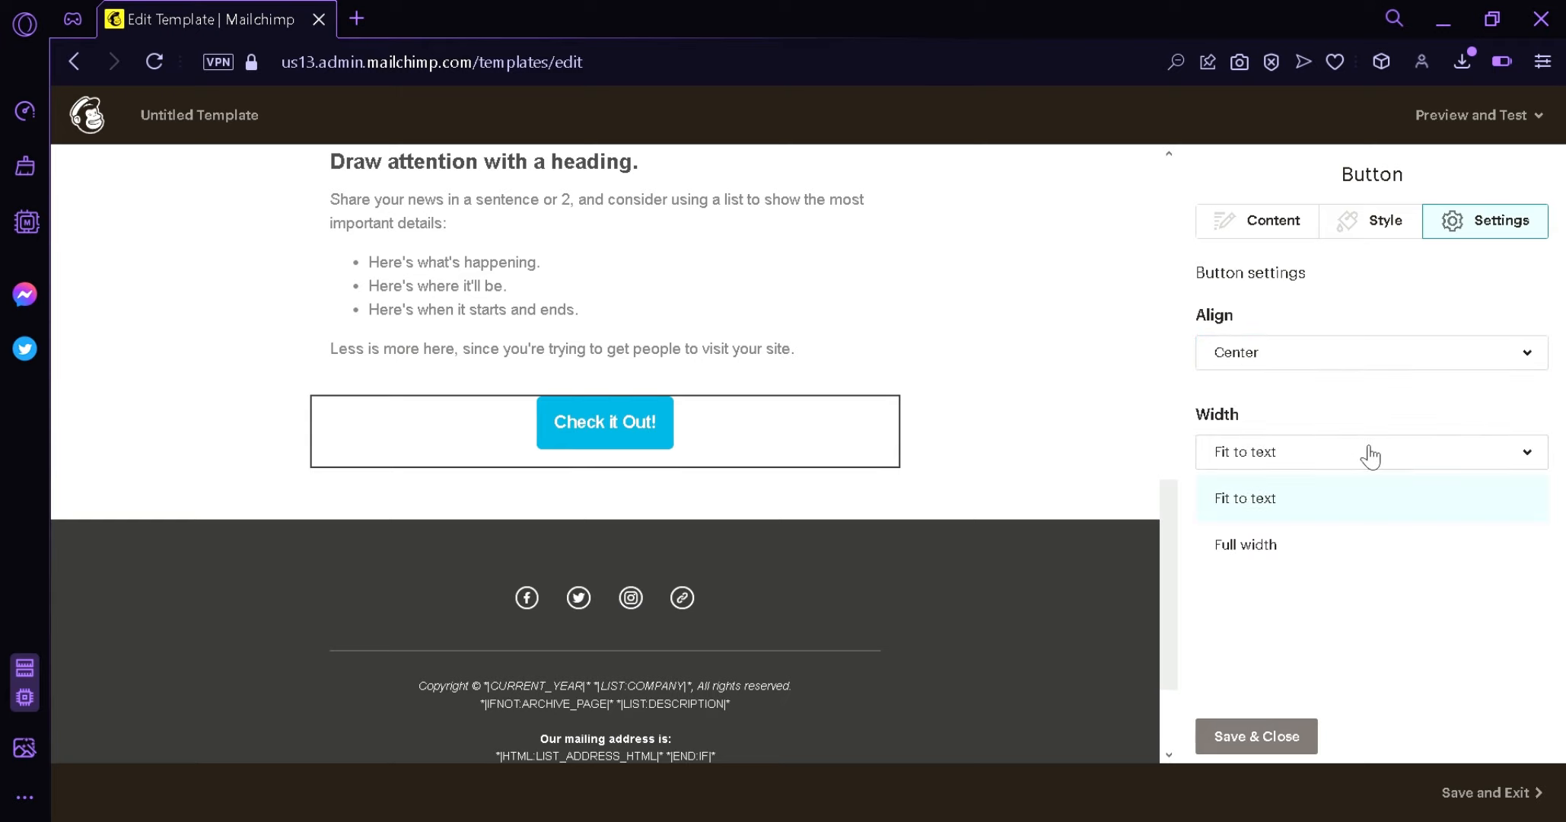
{"action": "left_click", "coordinate": [1338, 545]}
{"action": "left_click", "coordinate": [1330, 458]}
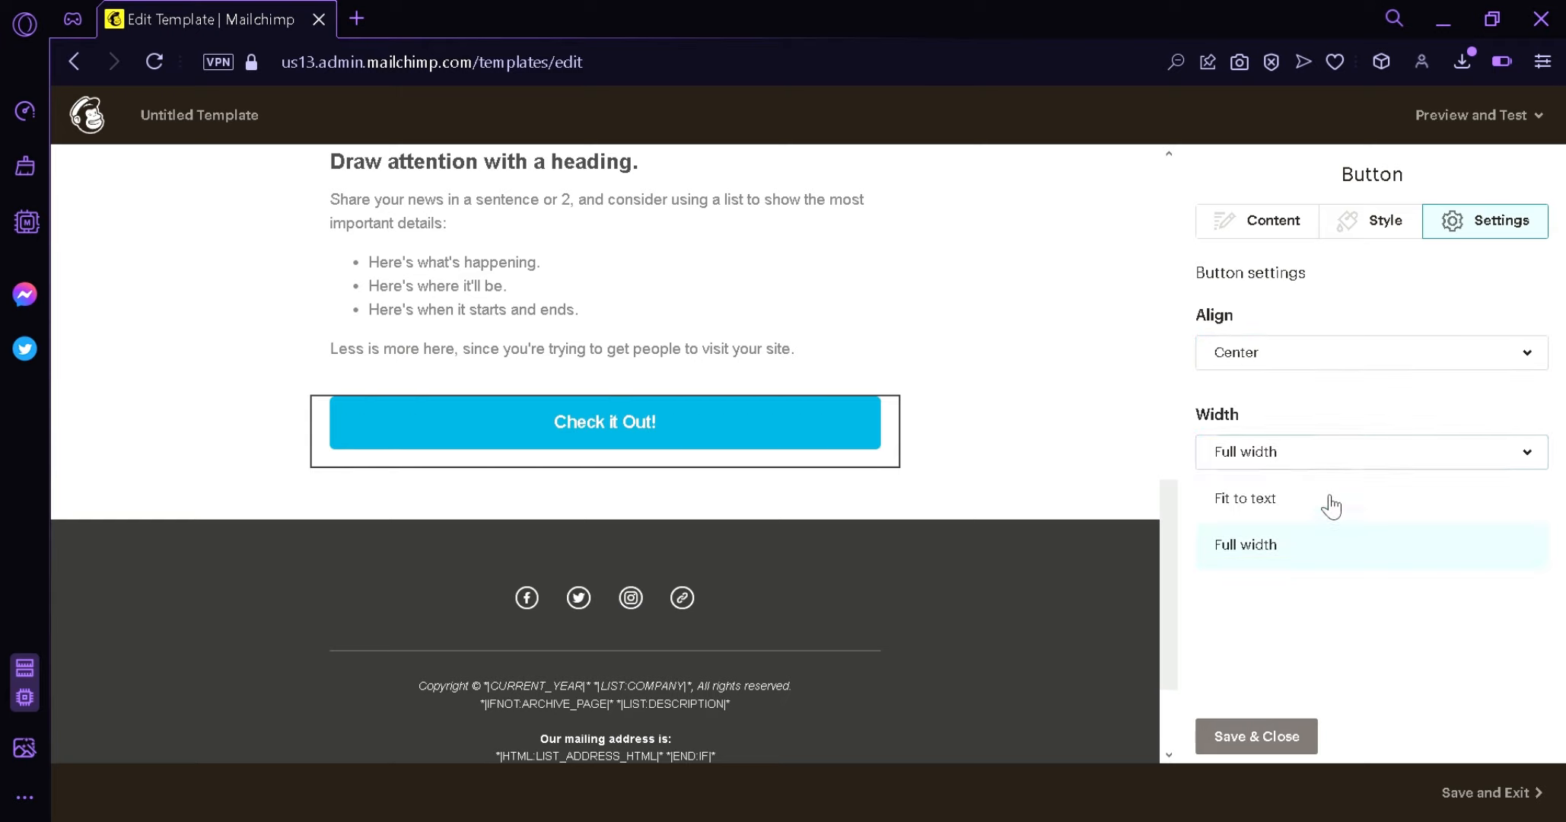
{"action": "left_click", "coordinate": [1329, 501]}
- Check the upper part of the template, and save and close the button block
{"action": "scroll", "coordinate": [1054, 373], "scroll_direction": "up", "scroll_amount": 10}
{"action": "scroll", "coordinate": [1066, 370], "scroll_direction": "down", "scroll_amount": 4}
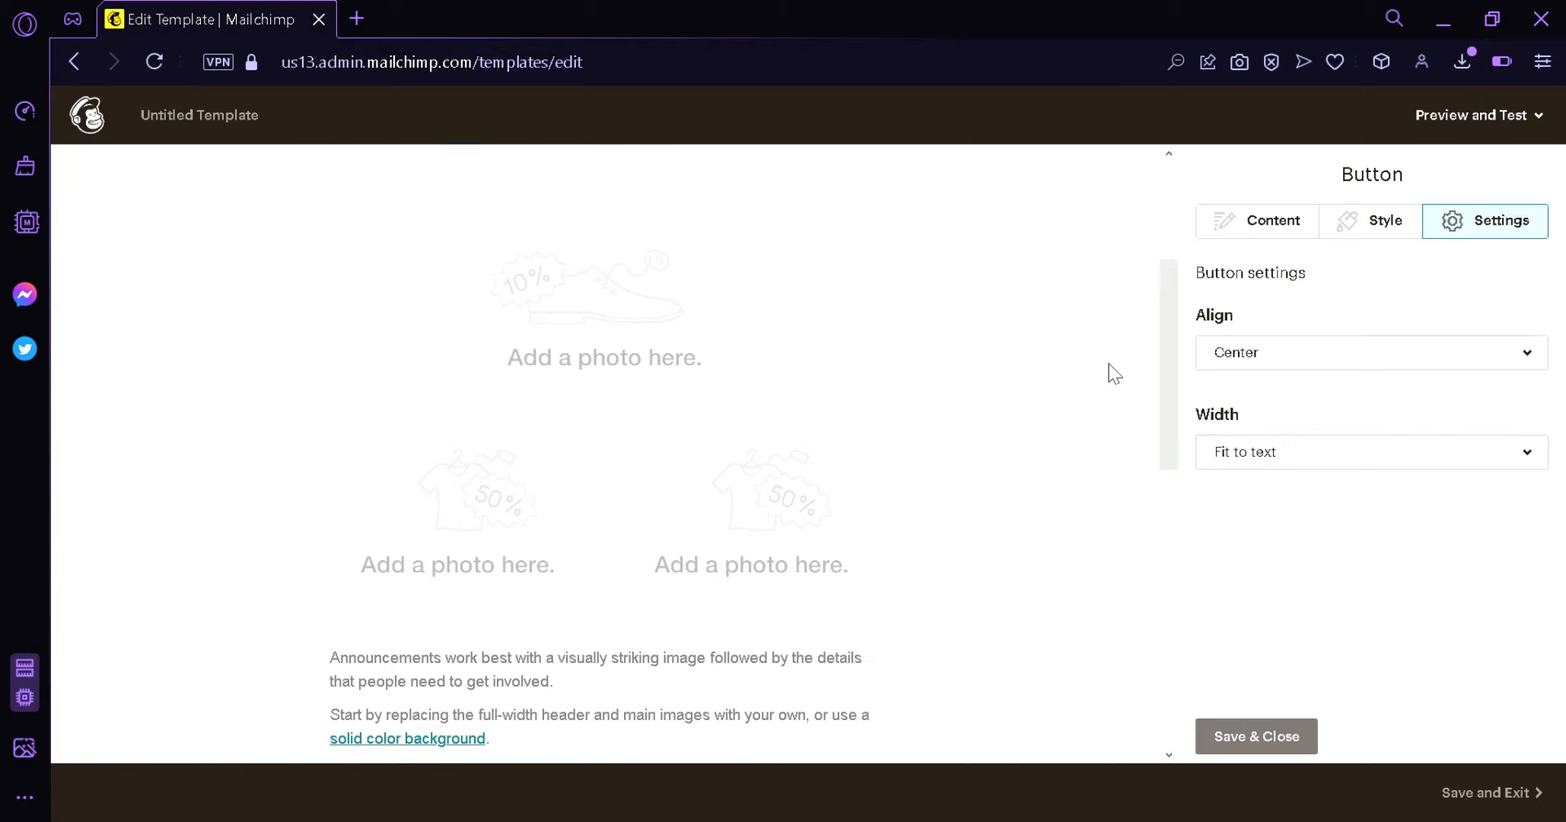
{"action": "scroll", "coordinate": [1159, 344], "scroll_direction": "up", "scroll_amount": 4}
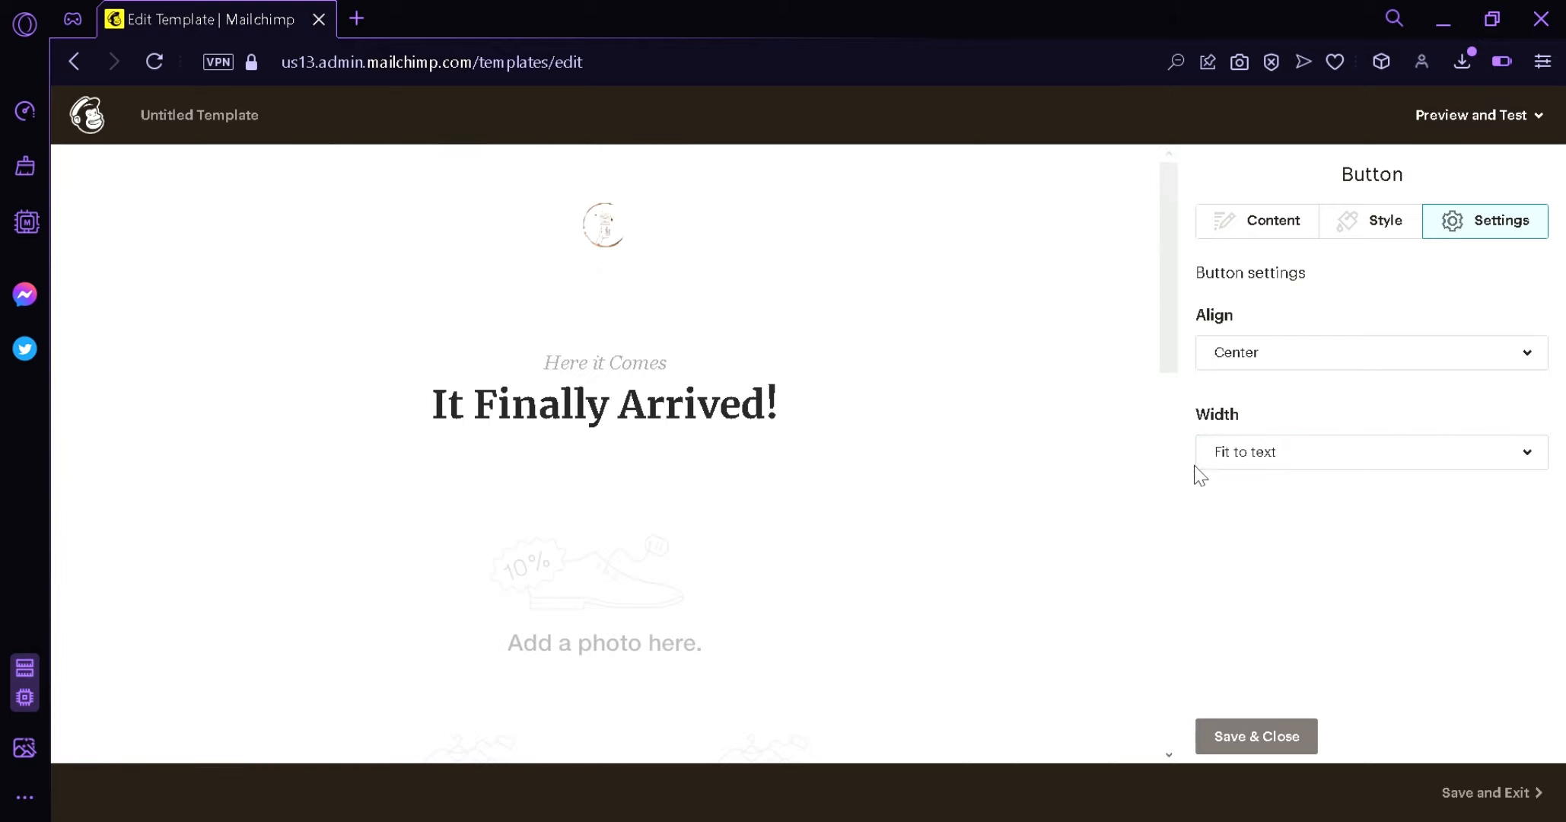
{"action": "left_click", "coordinate": [1254, 735]}
- Insert a divider block between the image group and the announcement details text, keeping its default style, and close its settings
{"action": "scroll", "coordinate": [1097, 367], "scroll_direction": "down", "scroll_amount": 4}
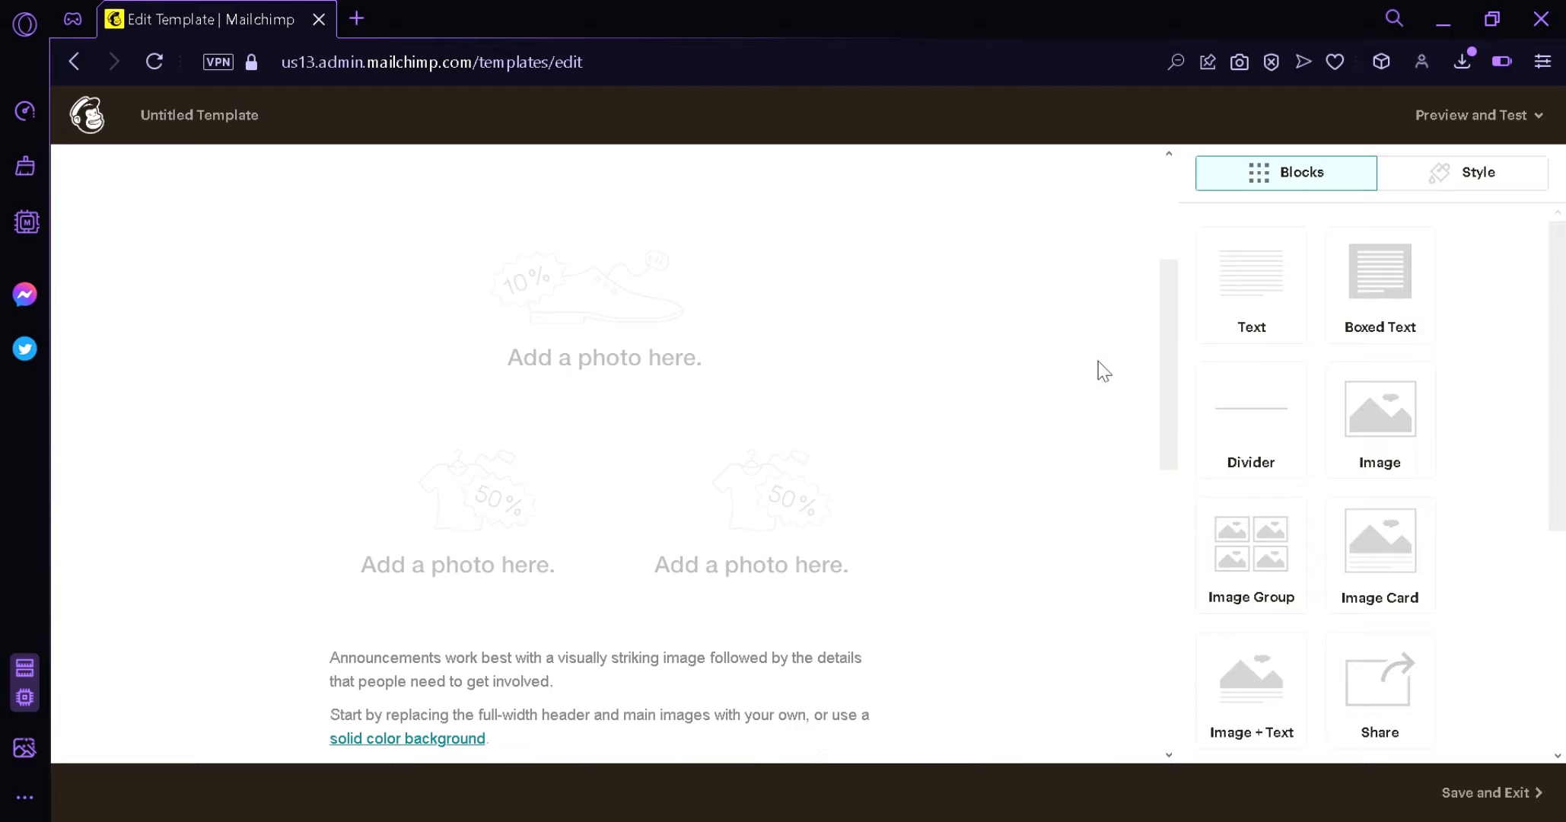
{"action": "scroll", "coordinate": [1107, 350], "scroll_direction": "down", "scroll_amount": 8}
{"action": "scroll", "coordinate": [1119, 335], "scroll_direction": "up", "scroll_amount": 4}
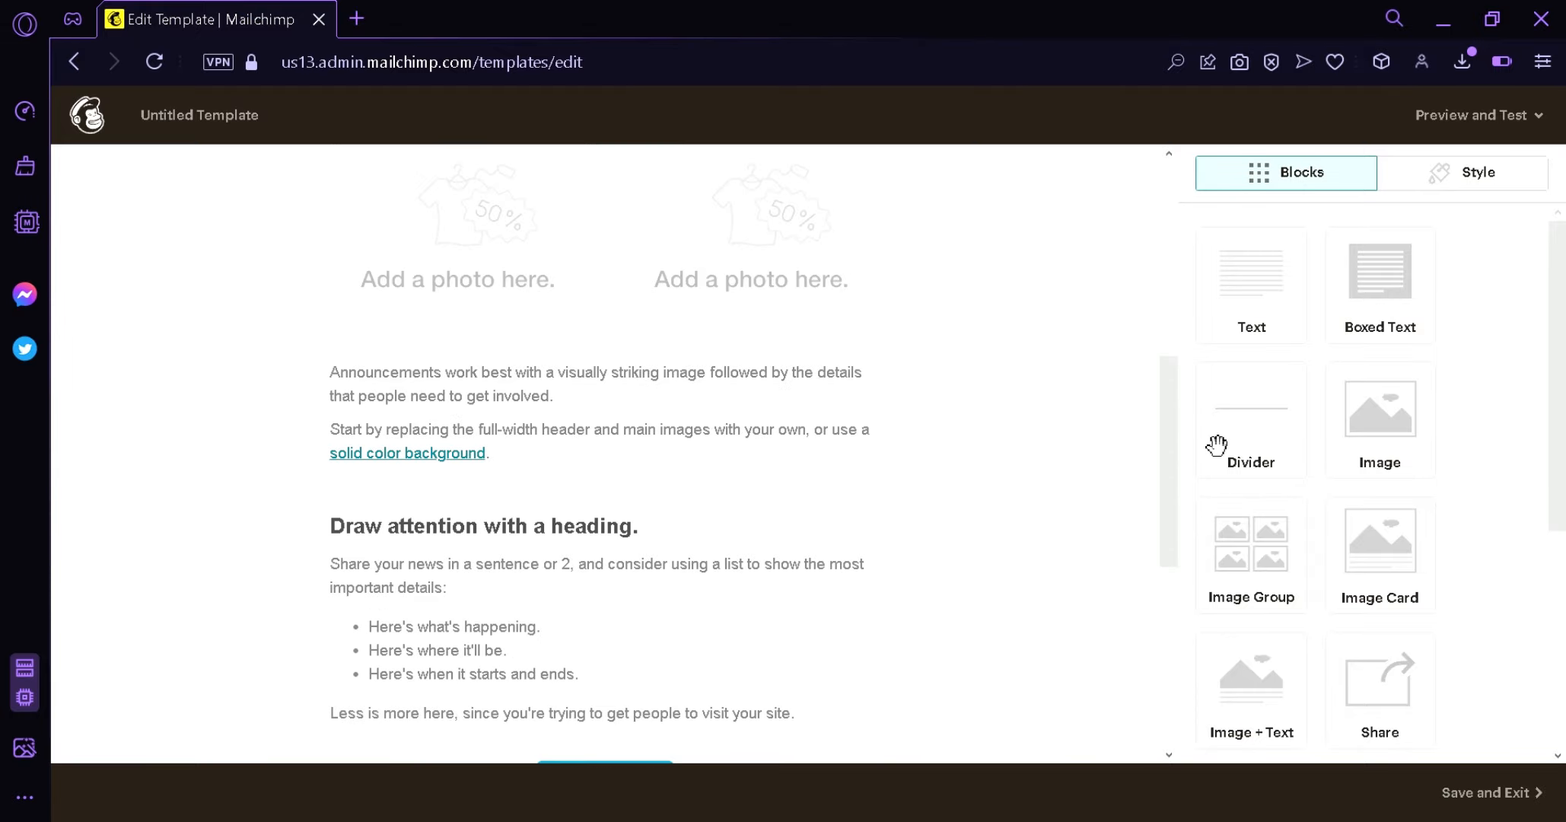
{"action": "left_click_drag", "start_coordinate": [1262, 434], "coordinate": [527, 392]}
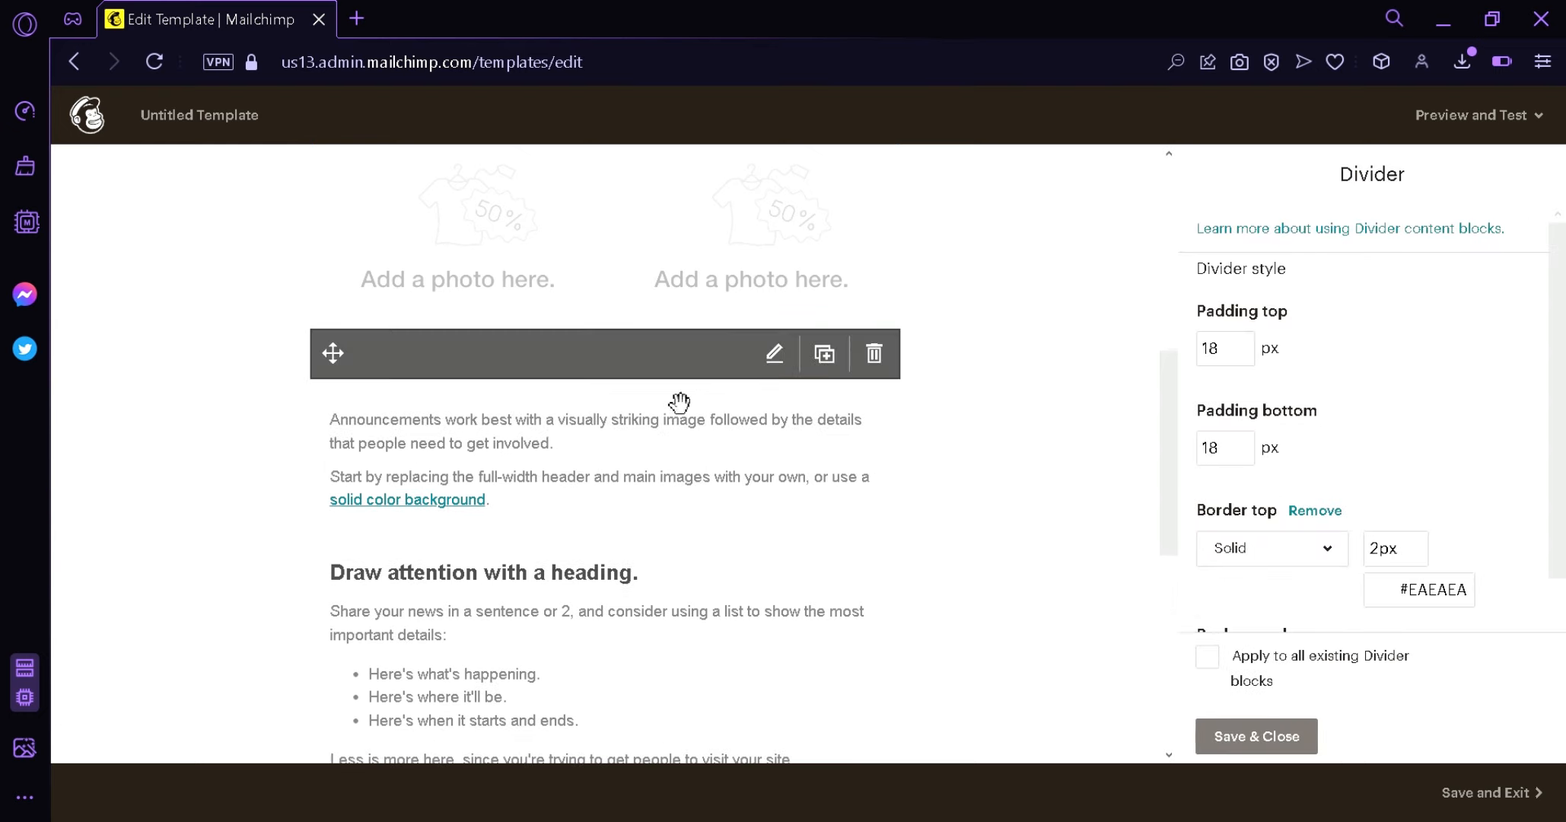
{"action": "left_click", "coordinate": [1190, 173]}
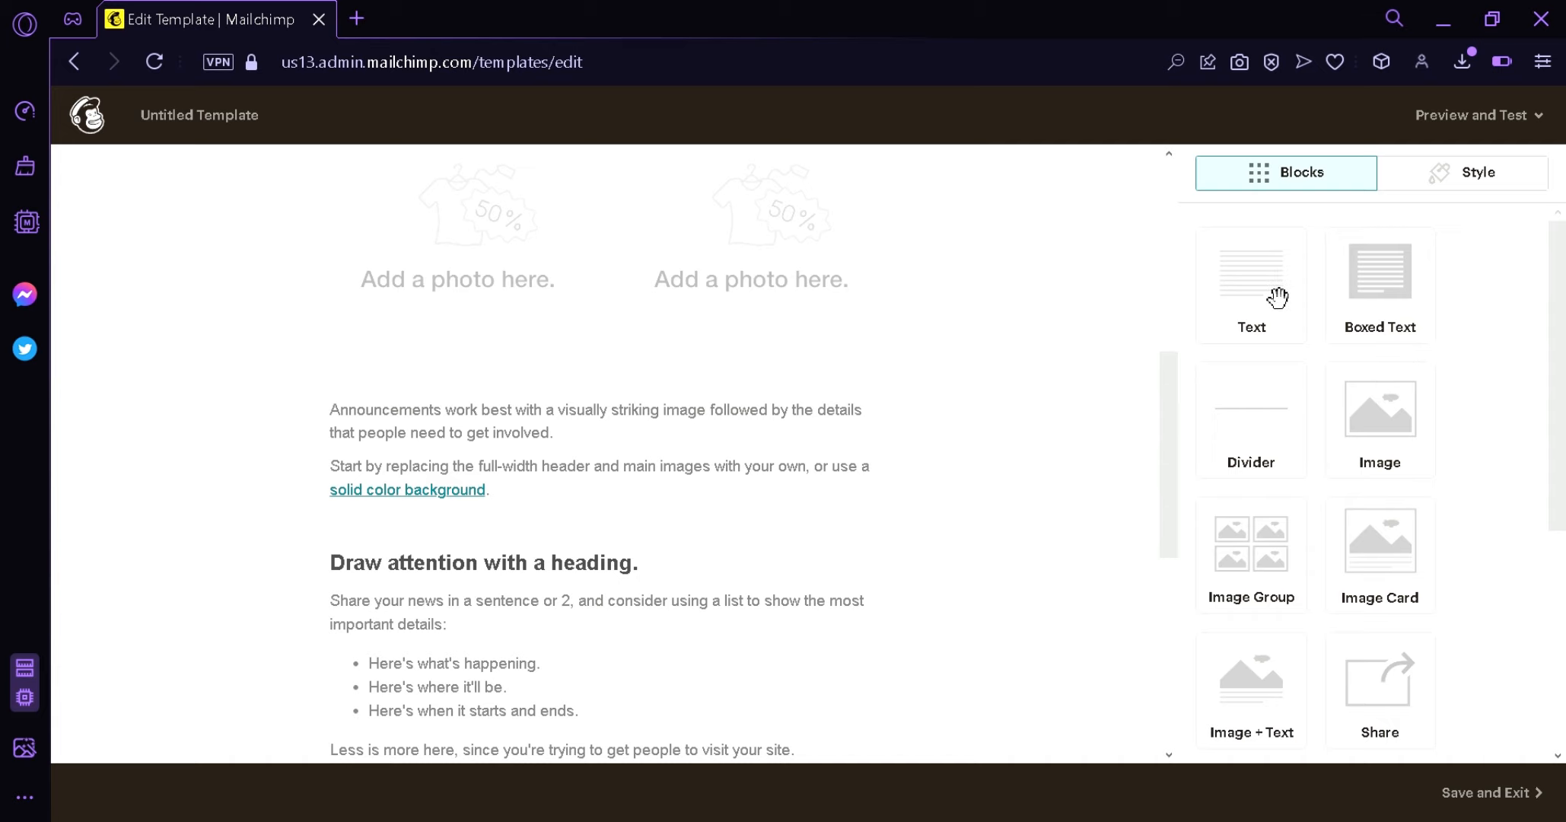
- Insert a Boxed Text block with its default text directly above the announcement details text, and close its editor
{"action": "left_click_drag", "start_coordinate": [1416, 325], "coordinate": [629, 427]}
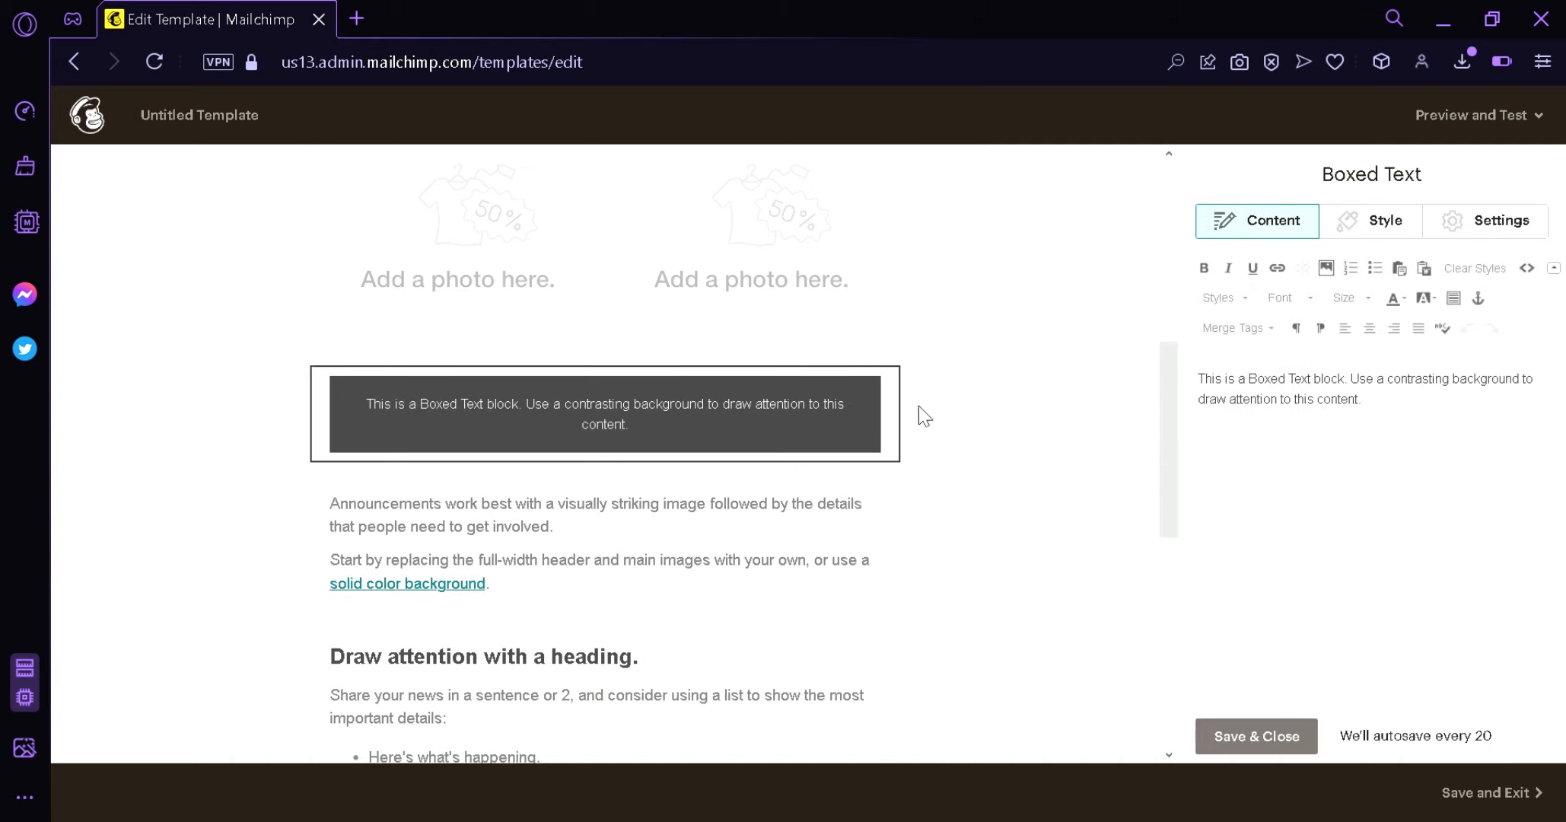
{"action": "left_click_drag", "start_coordinate": [1487, 432], "coordinate": [1153, 331]}
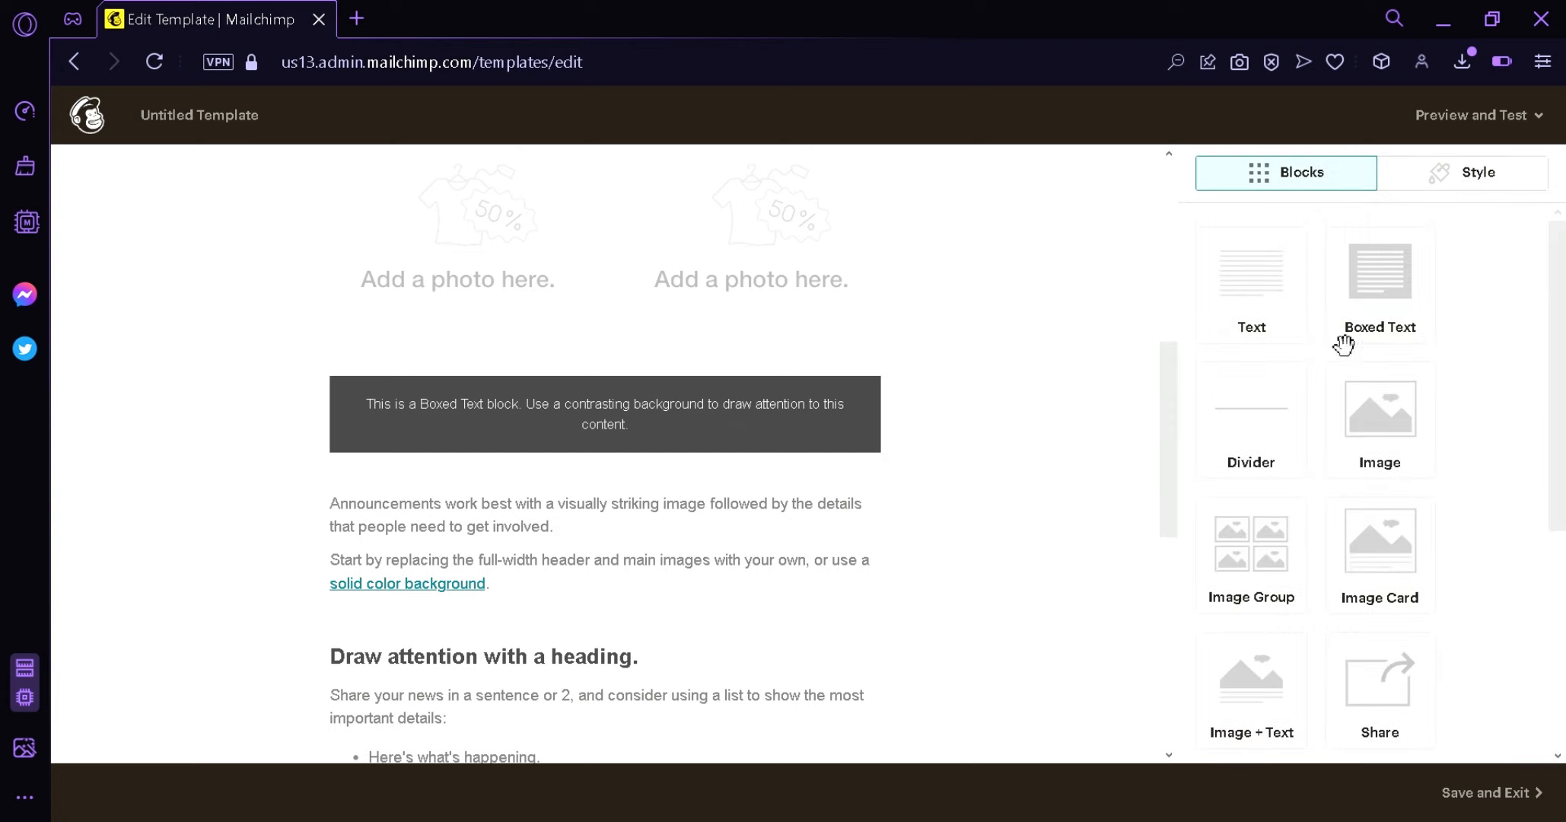
{"action": "left_click_drag", "start_coordinate": [1559, 454], "coordinate": [1565, 716]}
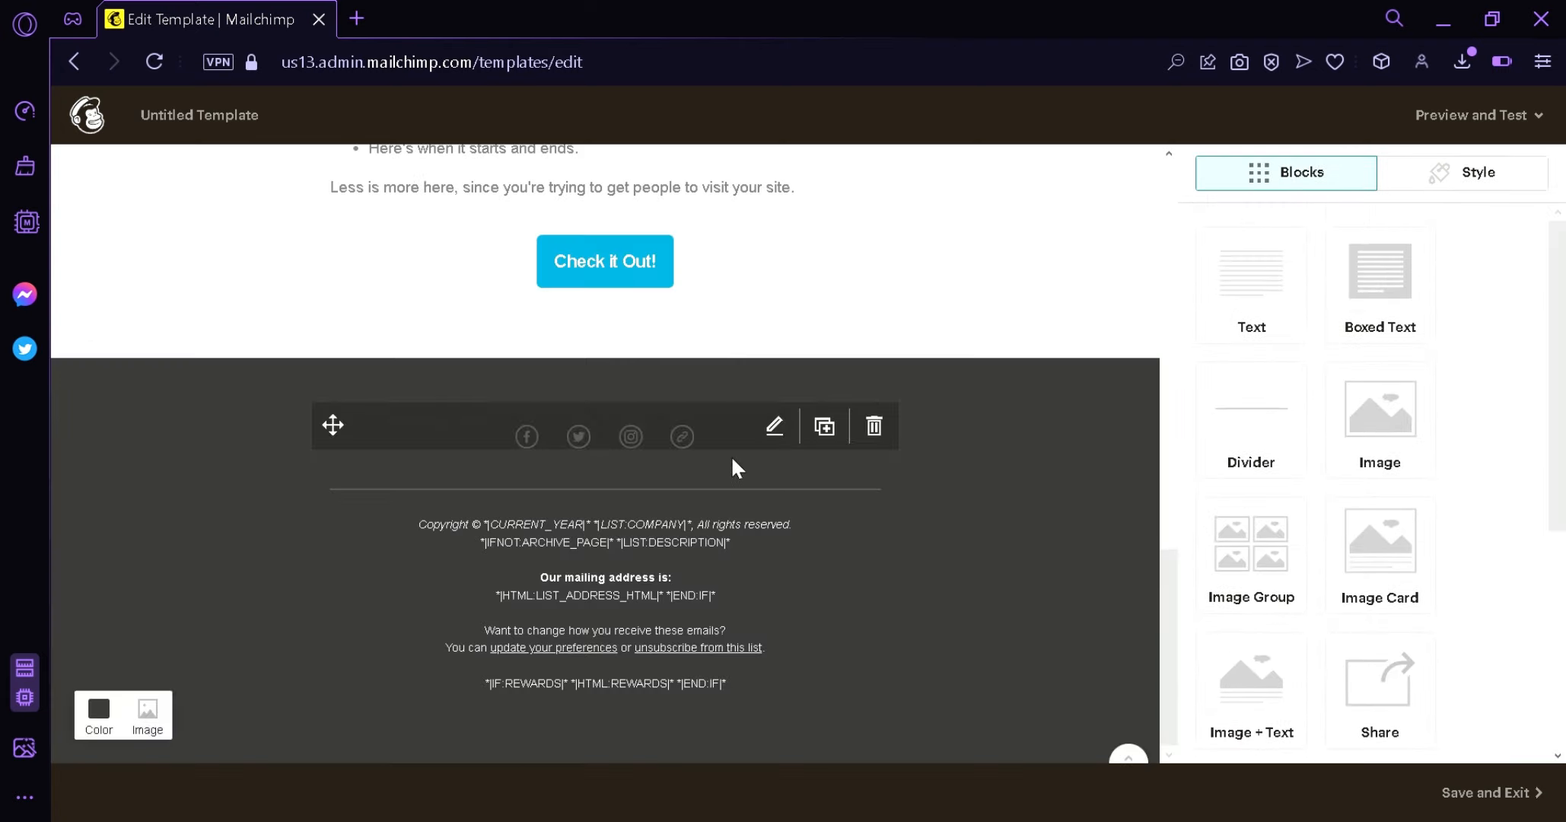
- Preview the template in the desktop, mobile and inbox views, leave preview mode, and check the preview and test options
{"action": "scroll", "coordinate": [1036, 378], "scroll_direction": "up", "scroll_amount": 15}
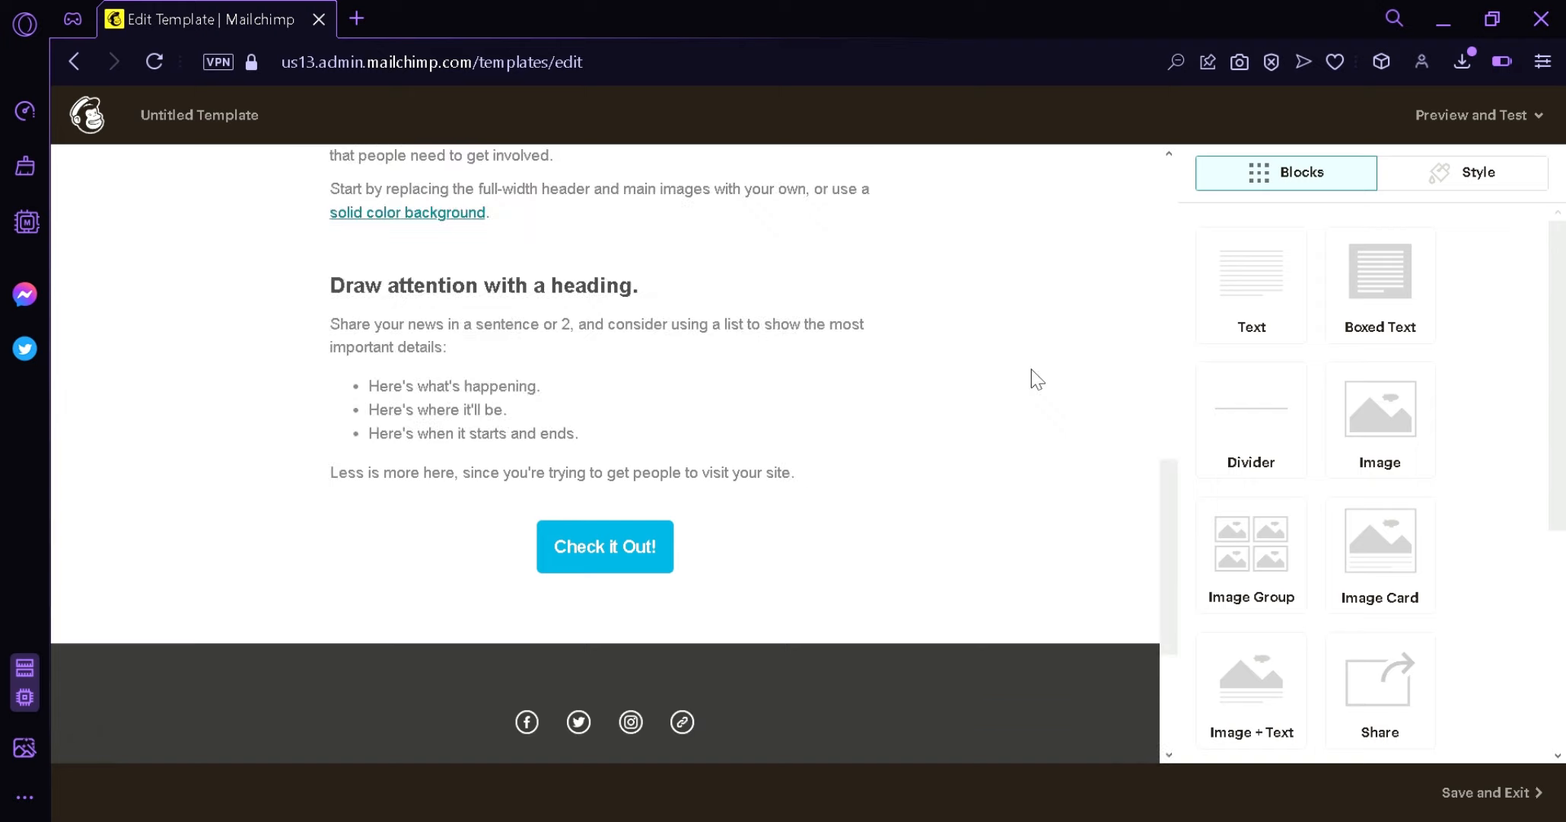
{"action": "key", "text": "ctrl+plus"}
{"action": "left_click", "coordinate": [1549, 124]}
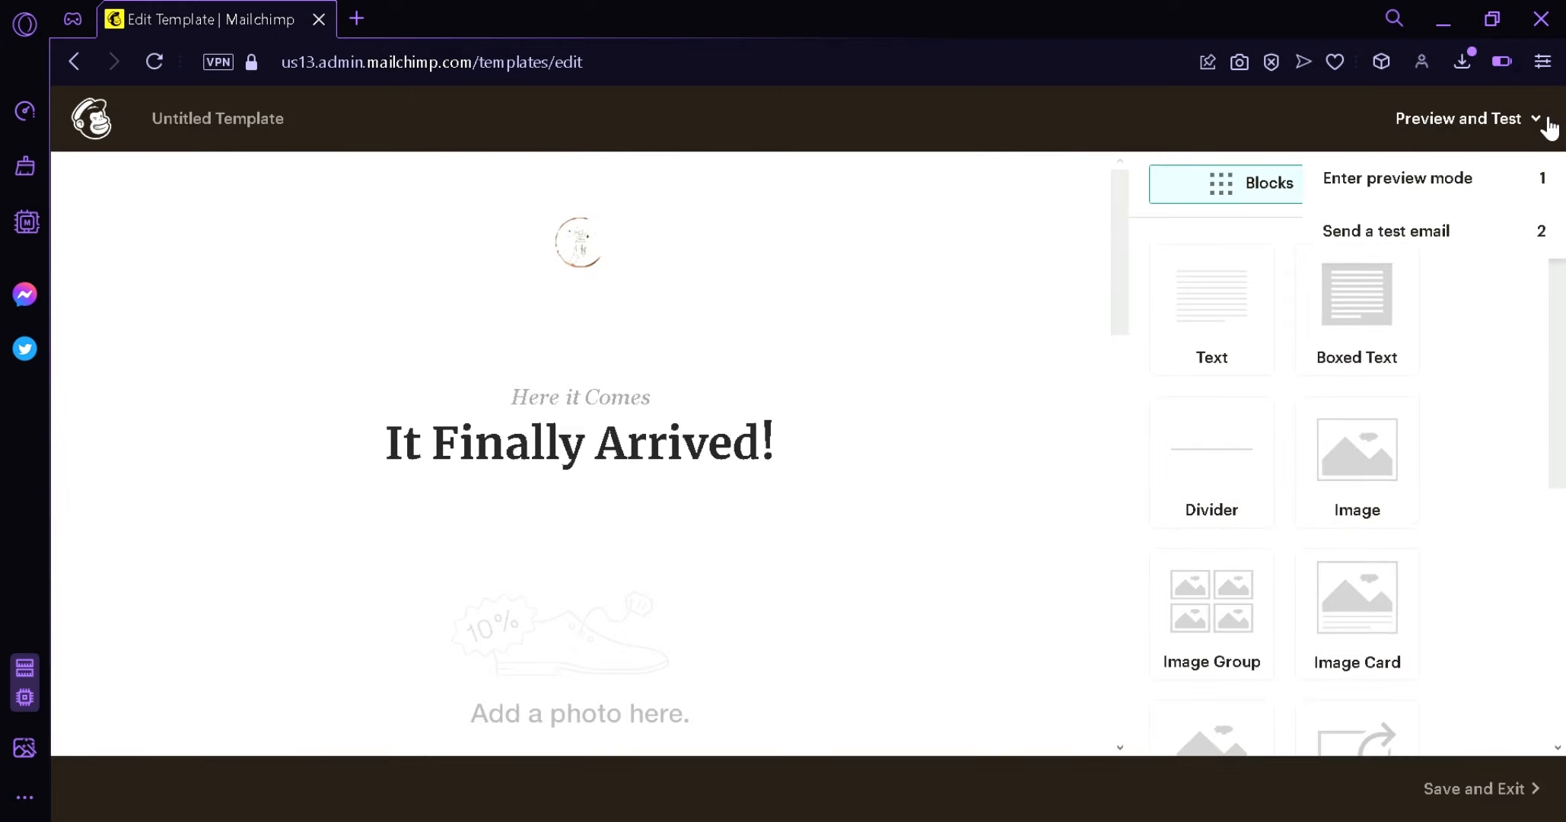
{"action": "left_click", "coordinate": [1506, 184]}
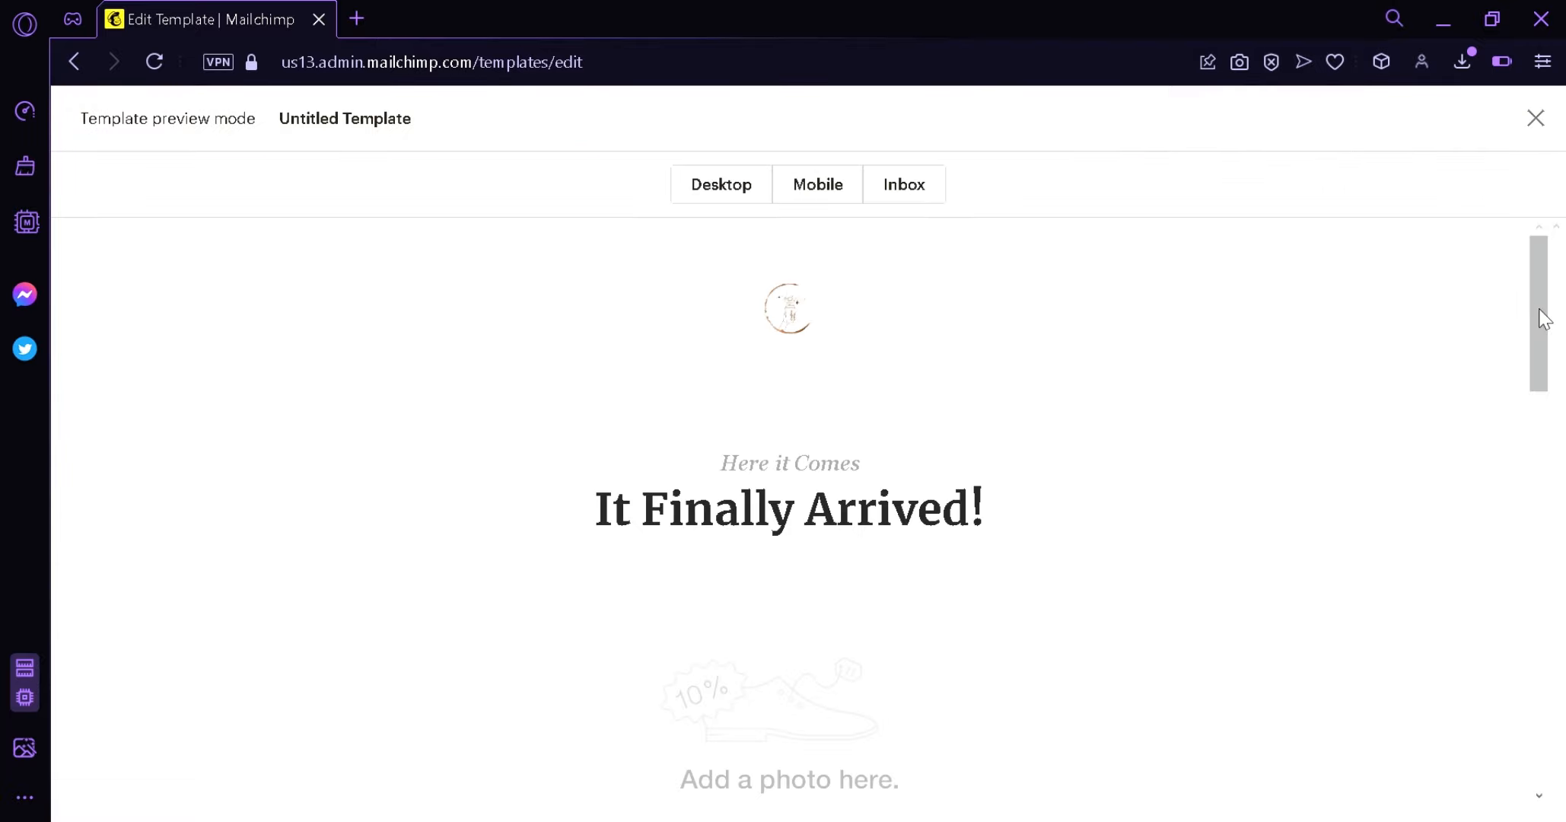
{"action": "left_click_drag", "start_coordinate": [1545, 318], "coordinate": [1366, 223]}
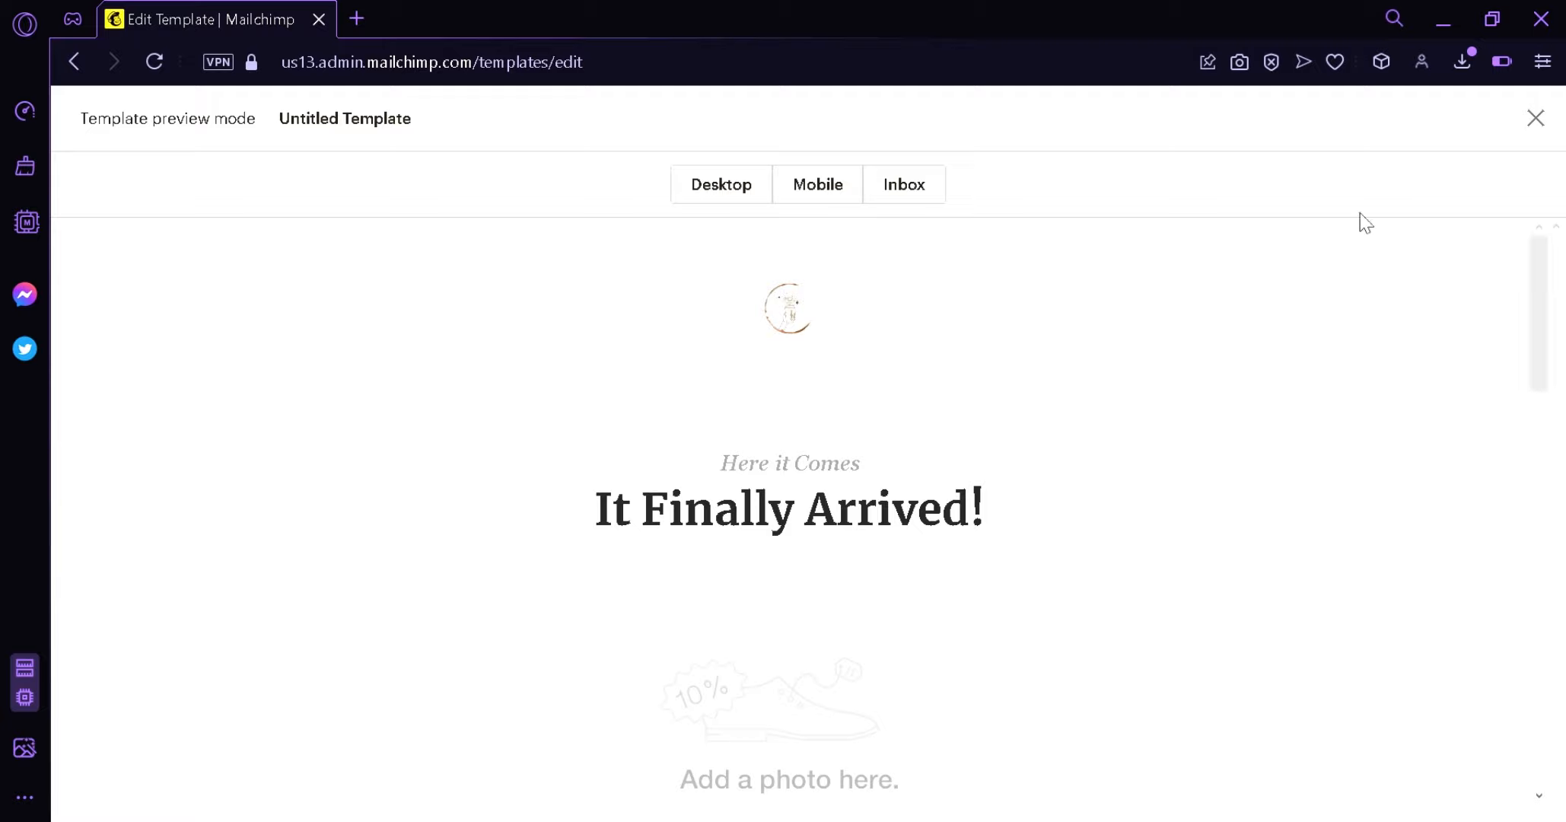
{"action": "left_click", "coordinate": [801, 204]}
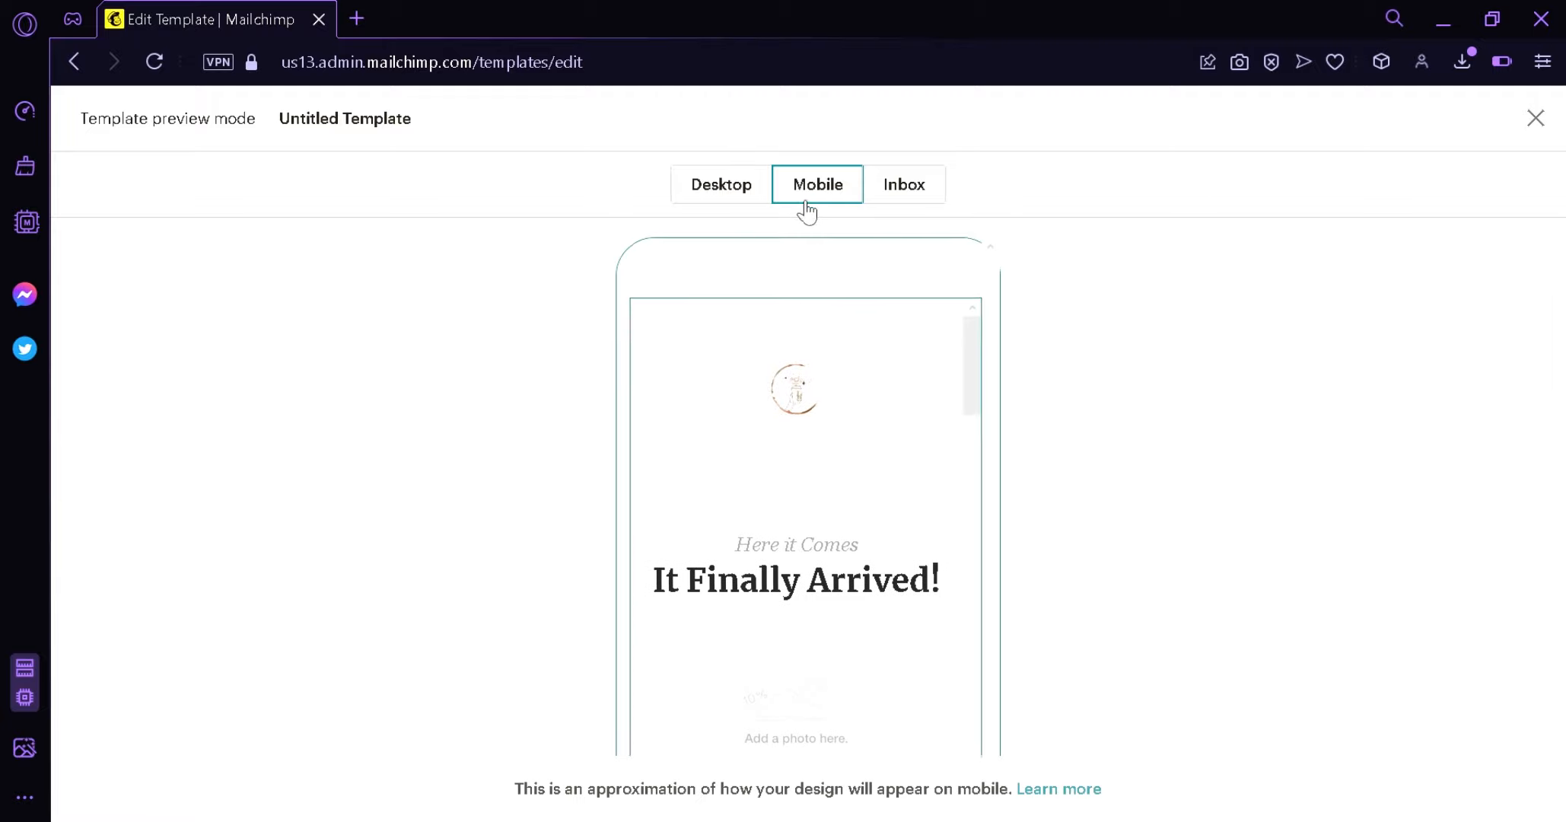
{"action": "left_click", "coordinate": [928, 196]}
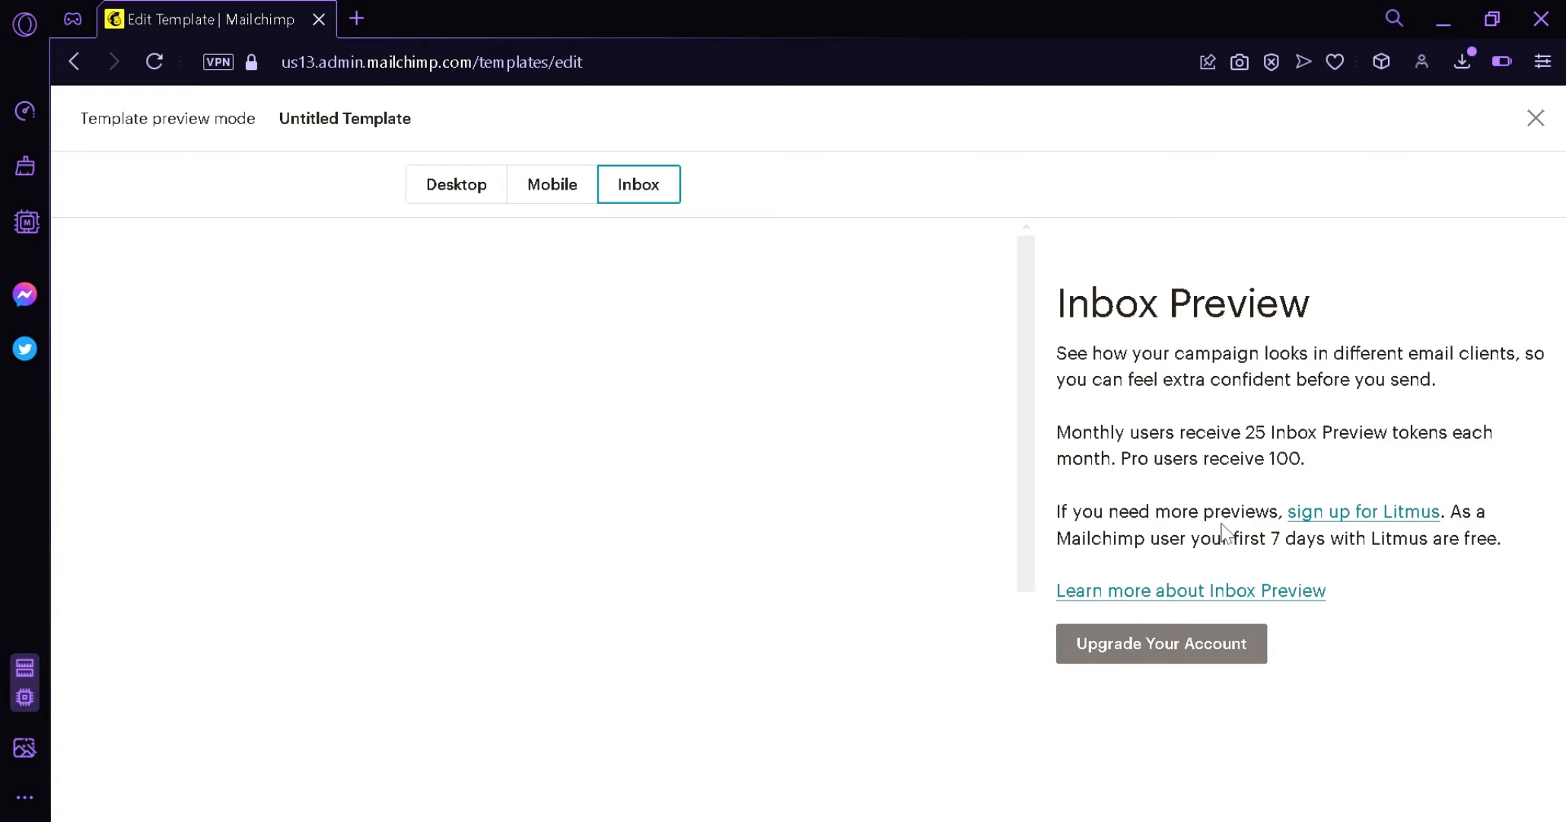
{"action": "left_click", "coordinate": [455, 192]}
{"action": "left_click", "coordinate": [1536, 118]}
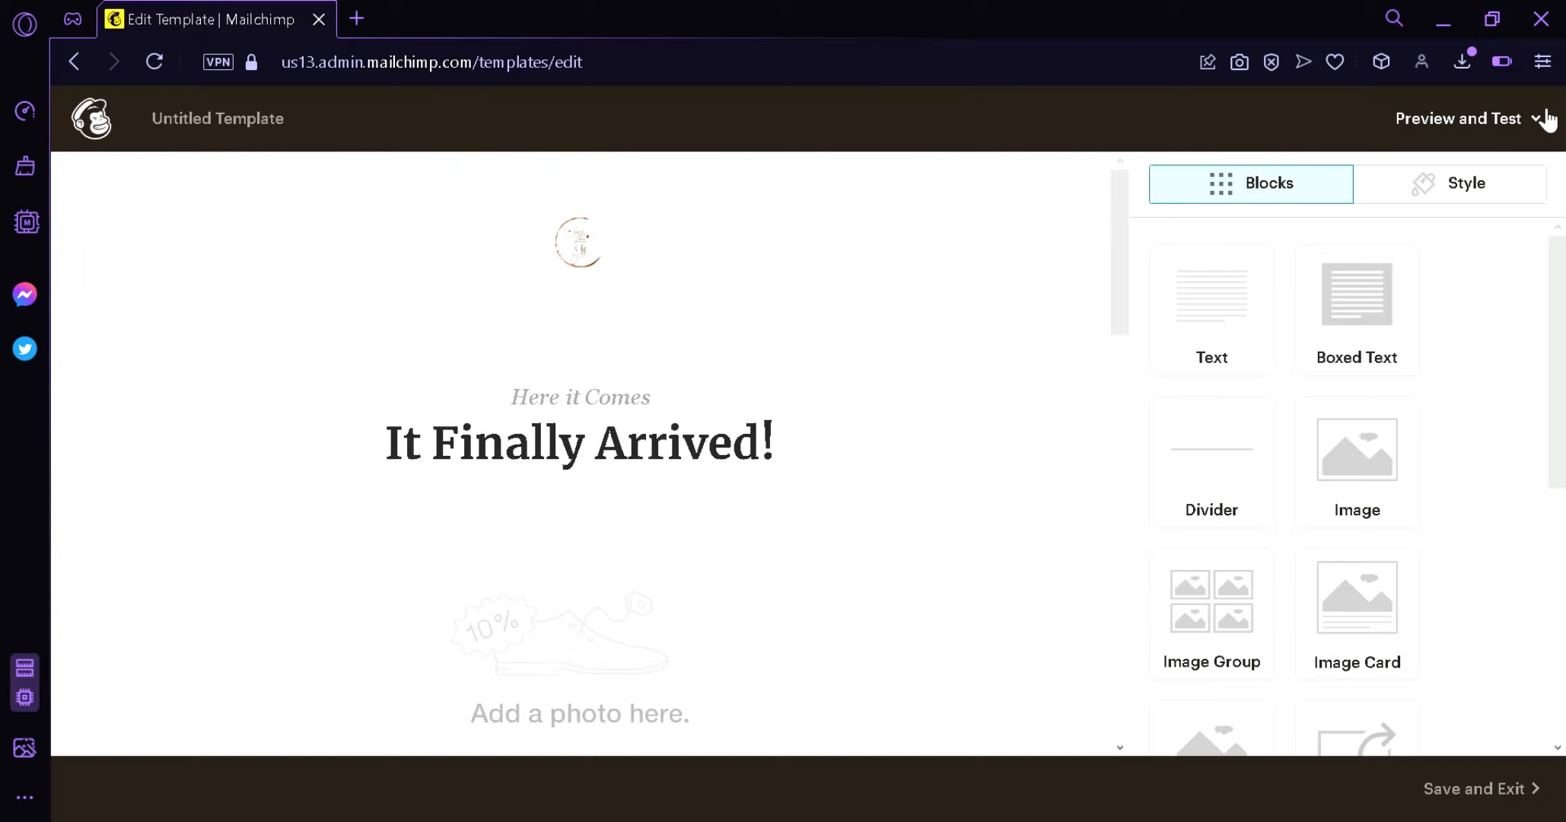
{"action": "left_click", "coordinate": [1545, 120]}
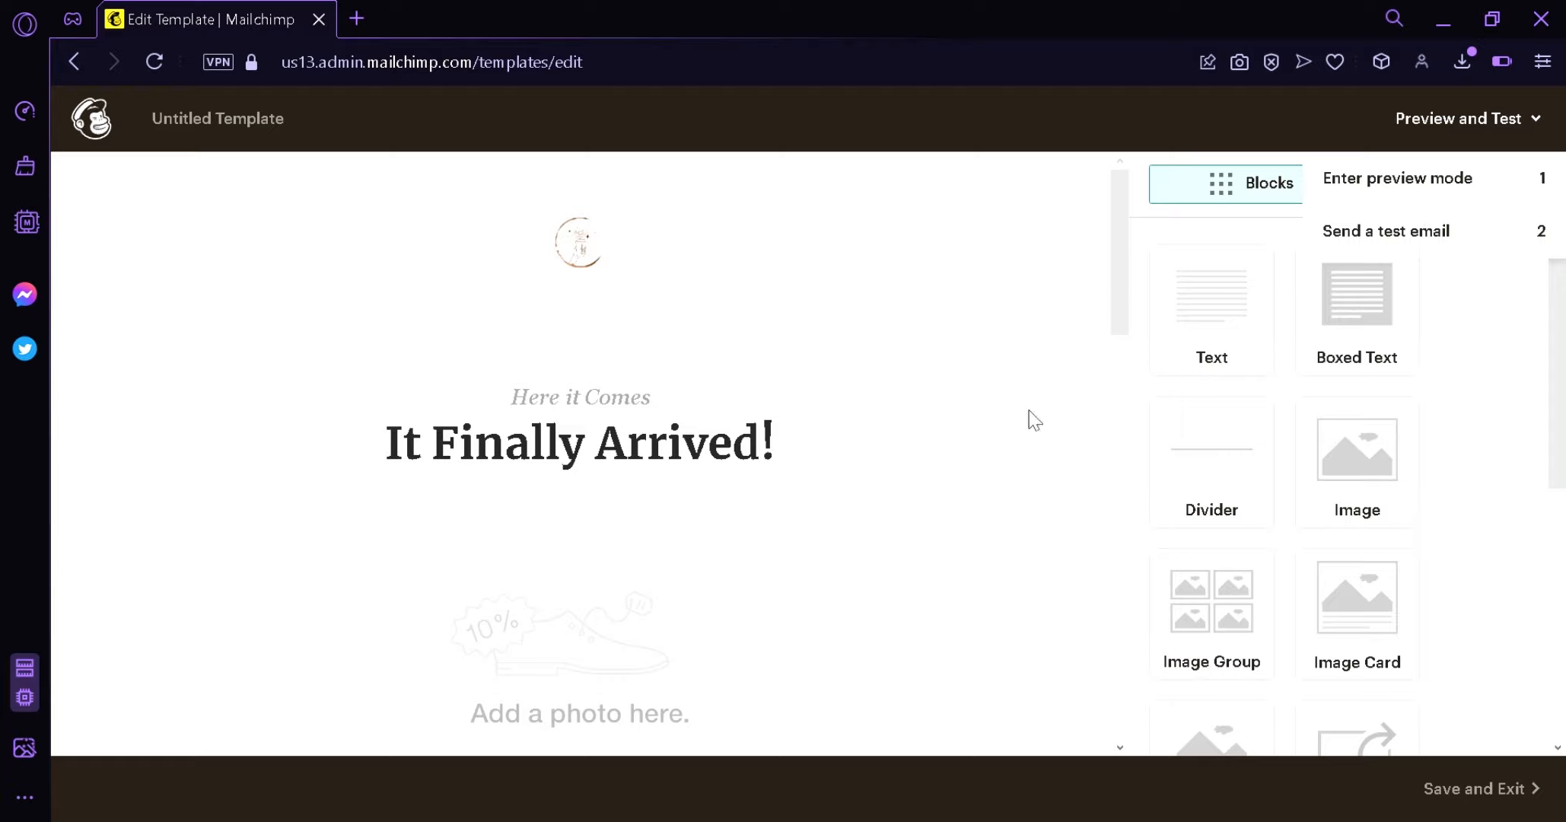
- Save the template under the name "Test template" and exit the editor
{"action": "left_click", "coordinate": [1526, 809]}
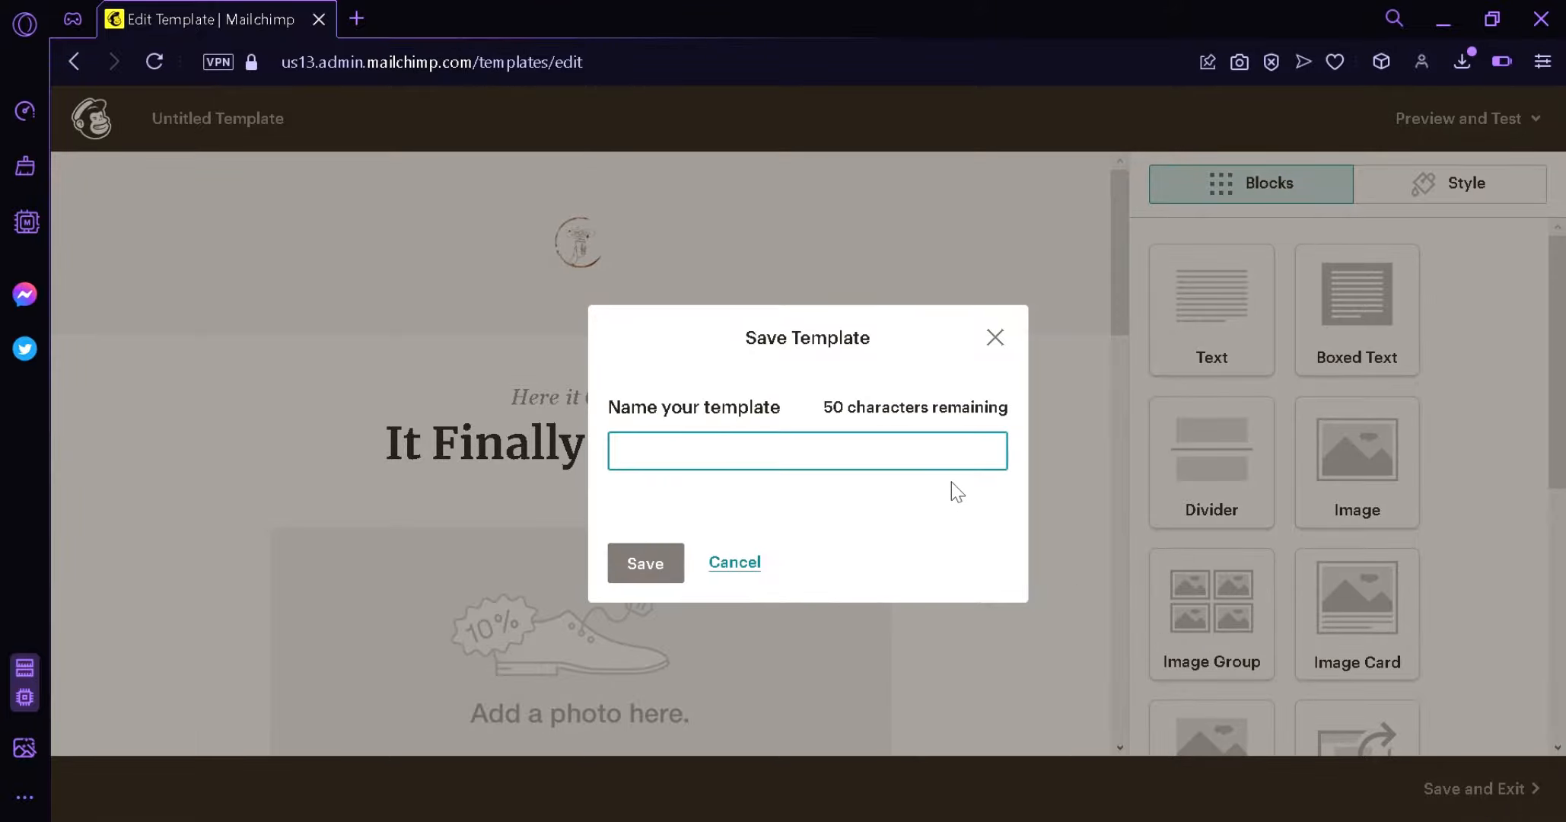
{"action": "type", "text": "TEst"}
{"action": "key", "text": "BackSpace"}
{"action": "key", "text": "BackSpace"}
{"action": "key", "text": "BackSpace"}
{"action": "type", "text": "est template"}
{"action": "left_click", "coordinate": [631, 561]}
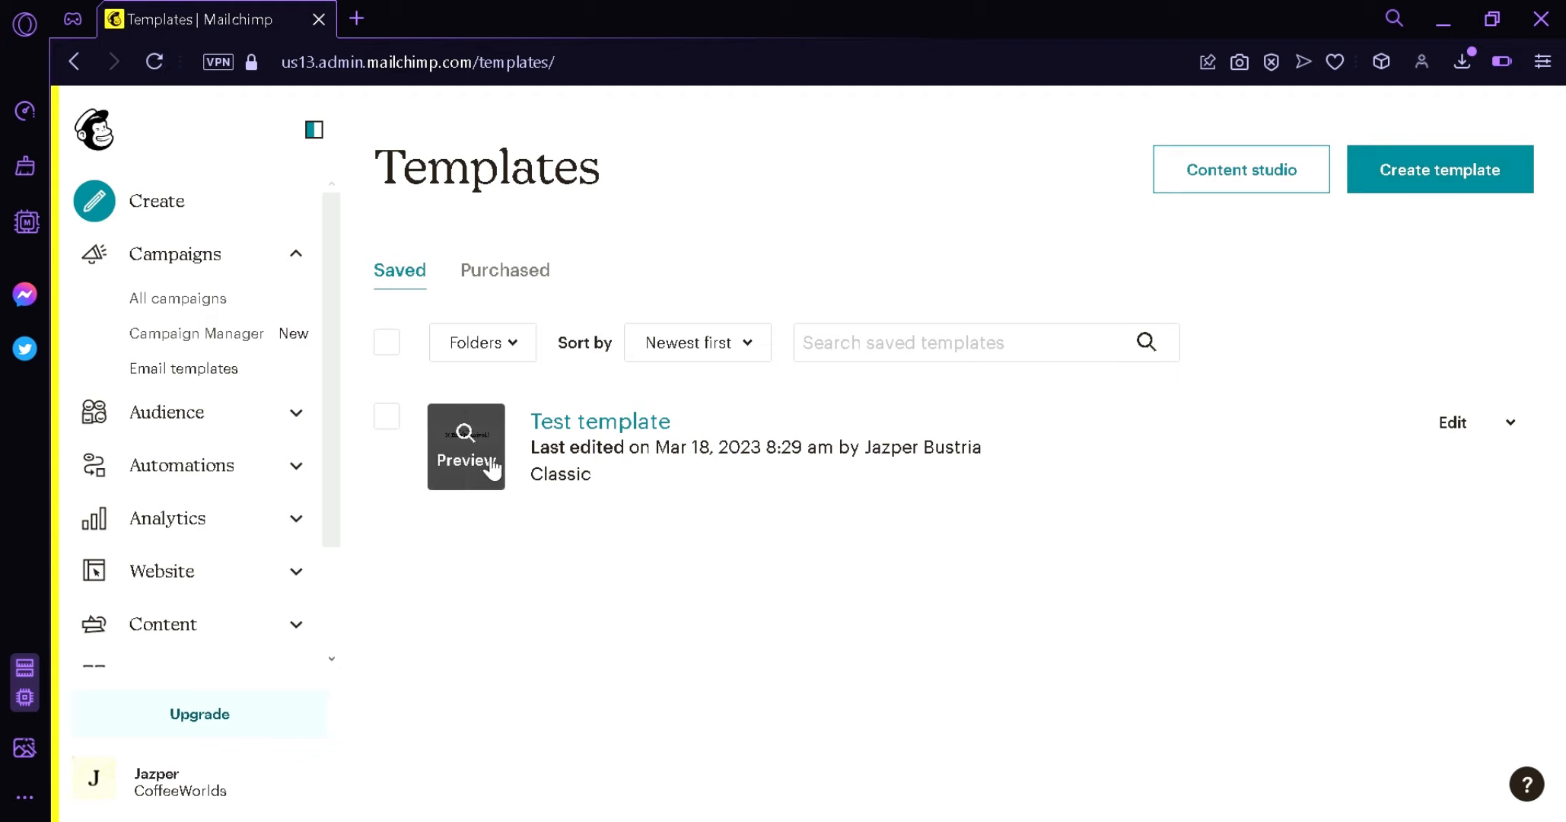
- Check which additional actions are available for the saved Test template
{"action": "left_click", "coordinate": [1518, 427]}
{"action": "left_click", "coordinate": [1522, 430]}
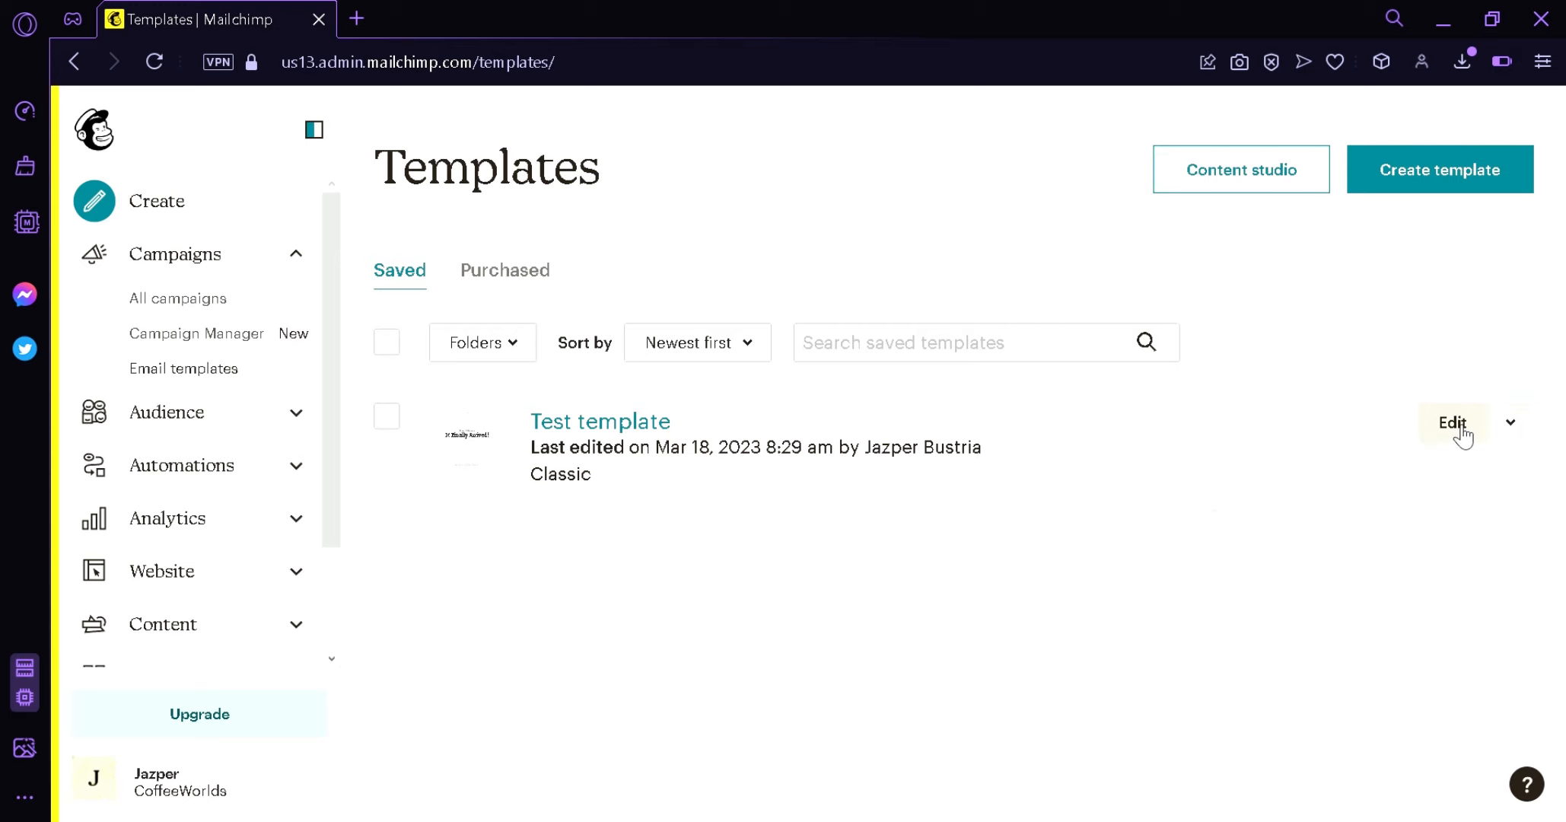
{"action": "left_click", "coordinate": [1531, 430]}
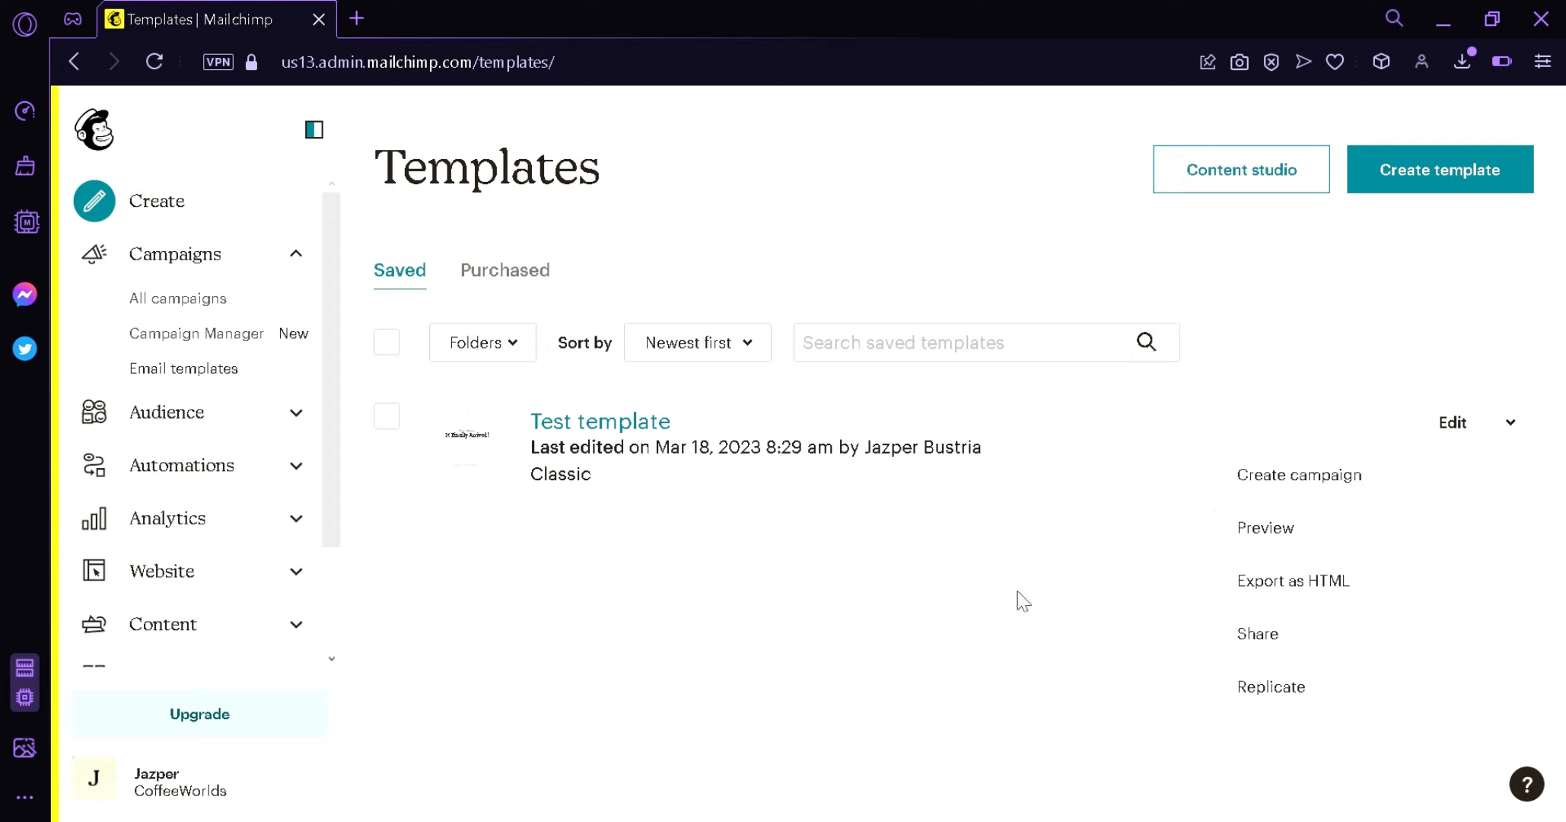
{"action": "left_click", "coordinate": [629, 561]}
- Select Test template in the saved templates, check the folders it can be moved to, and delete it, entering DELETE as confirmation
{"action": "left_click", "coordinate": [388, 419]}
{"action": "left_click", "coordinate": [396, 417]}
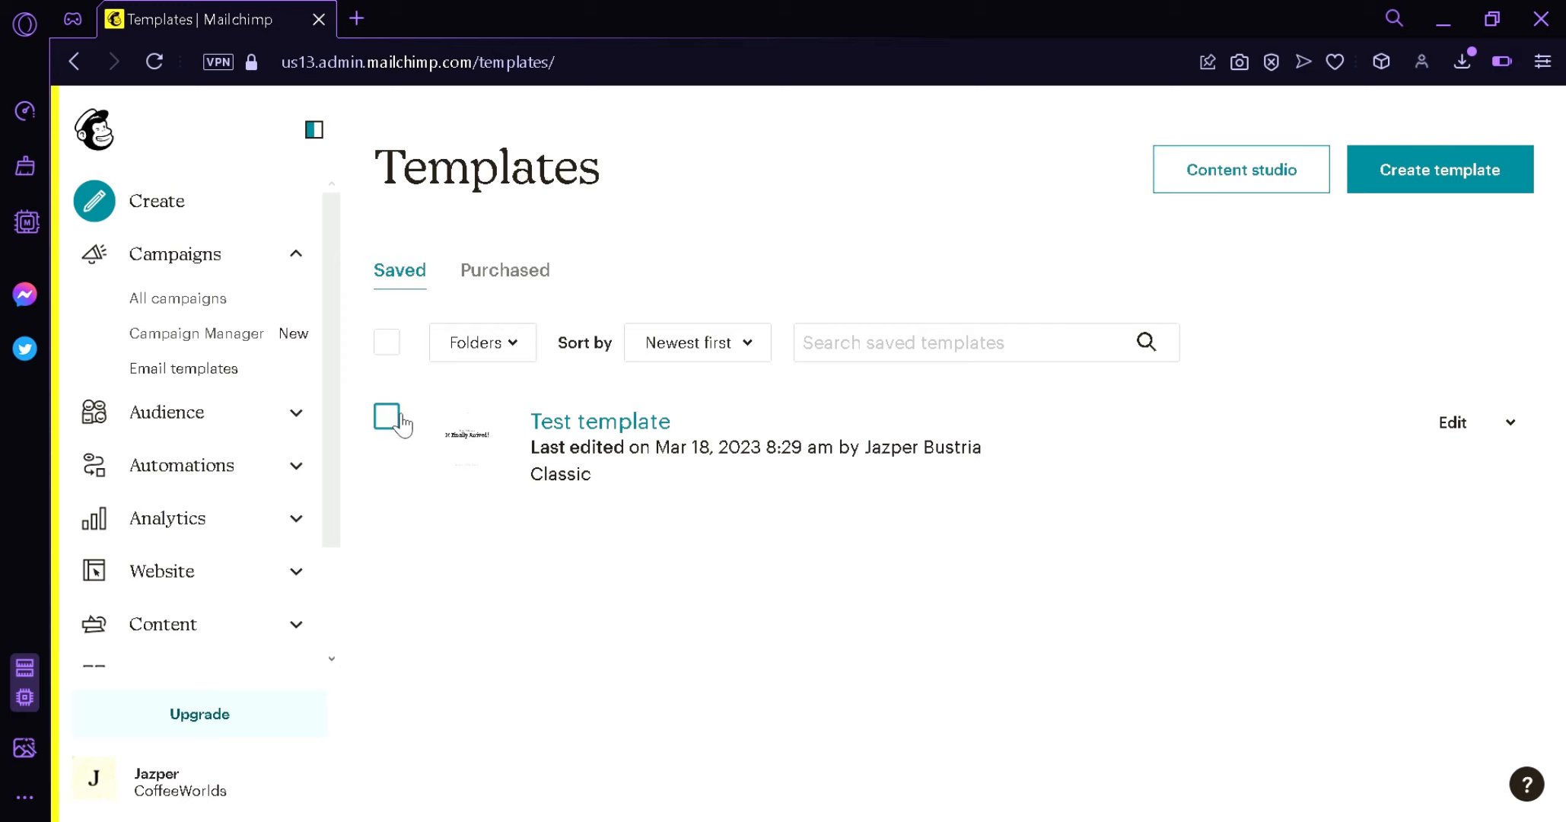
{"action": "left_click", "coordinate": [388, 419]}
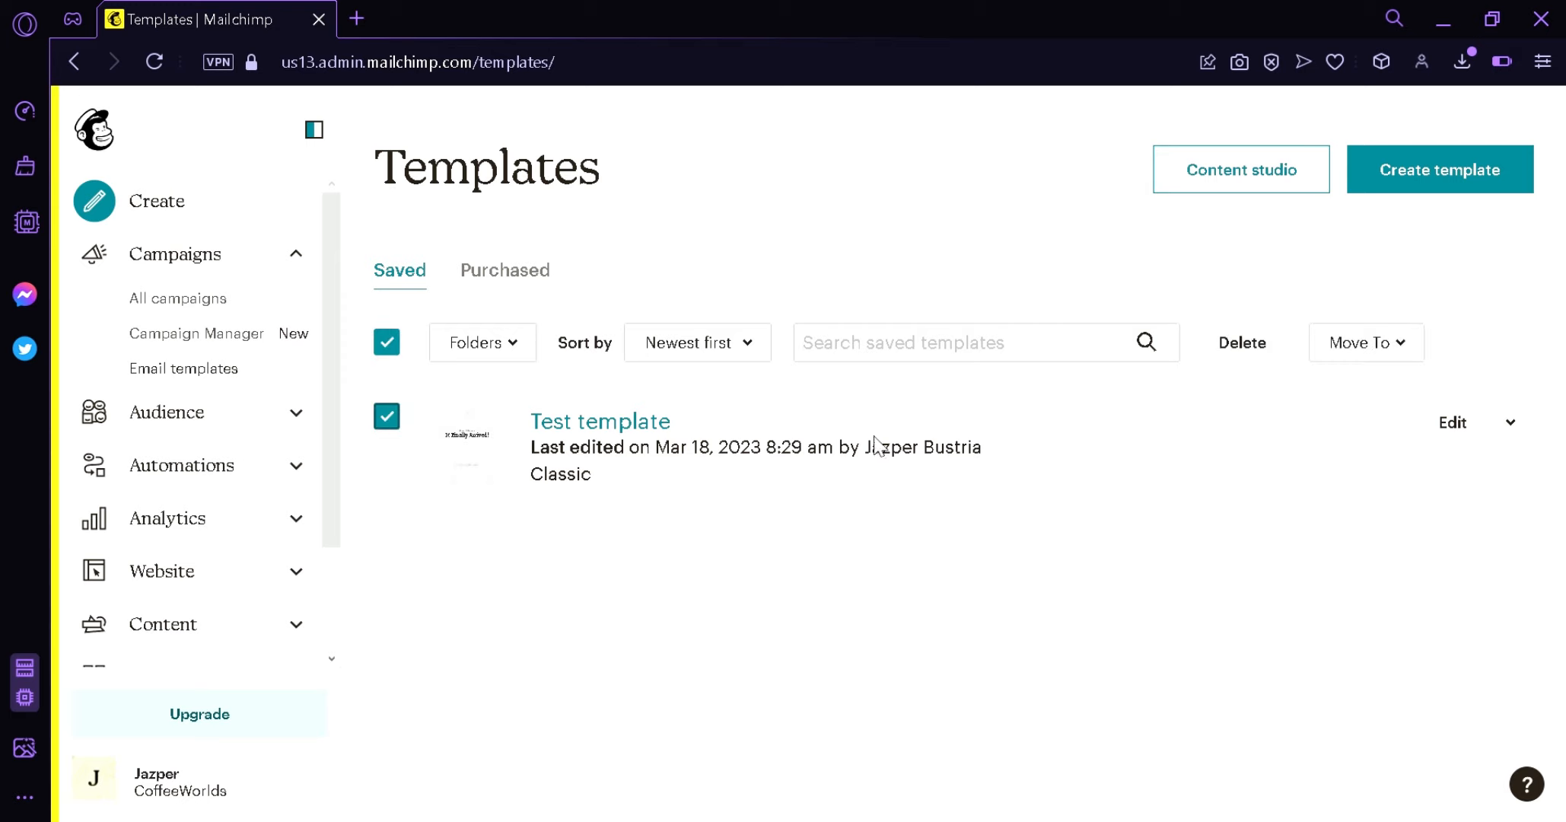
{"action": "left_click", "coordinate": [1396, 356]}
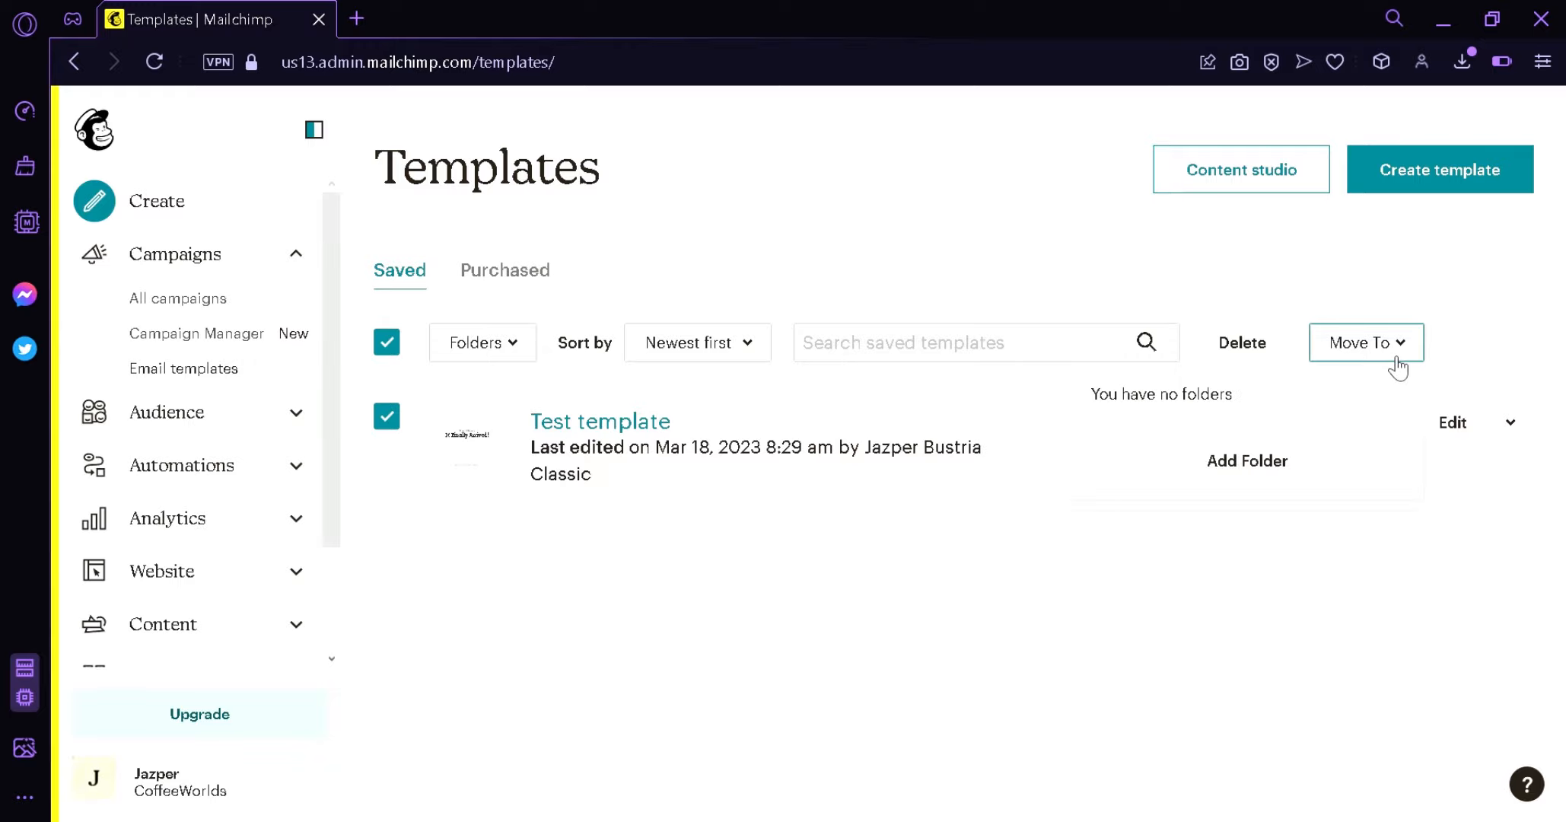
{"action": "left_click", "coordinate": [1393, 350]}
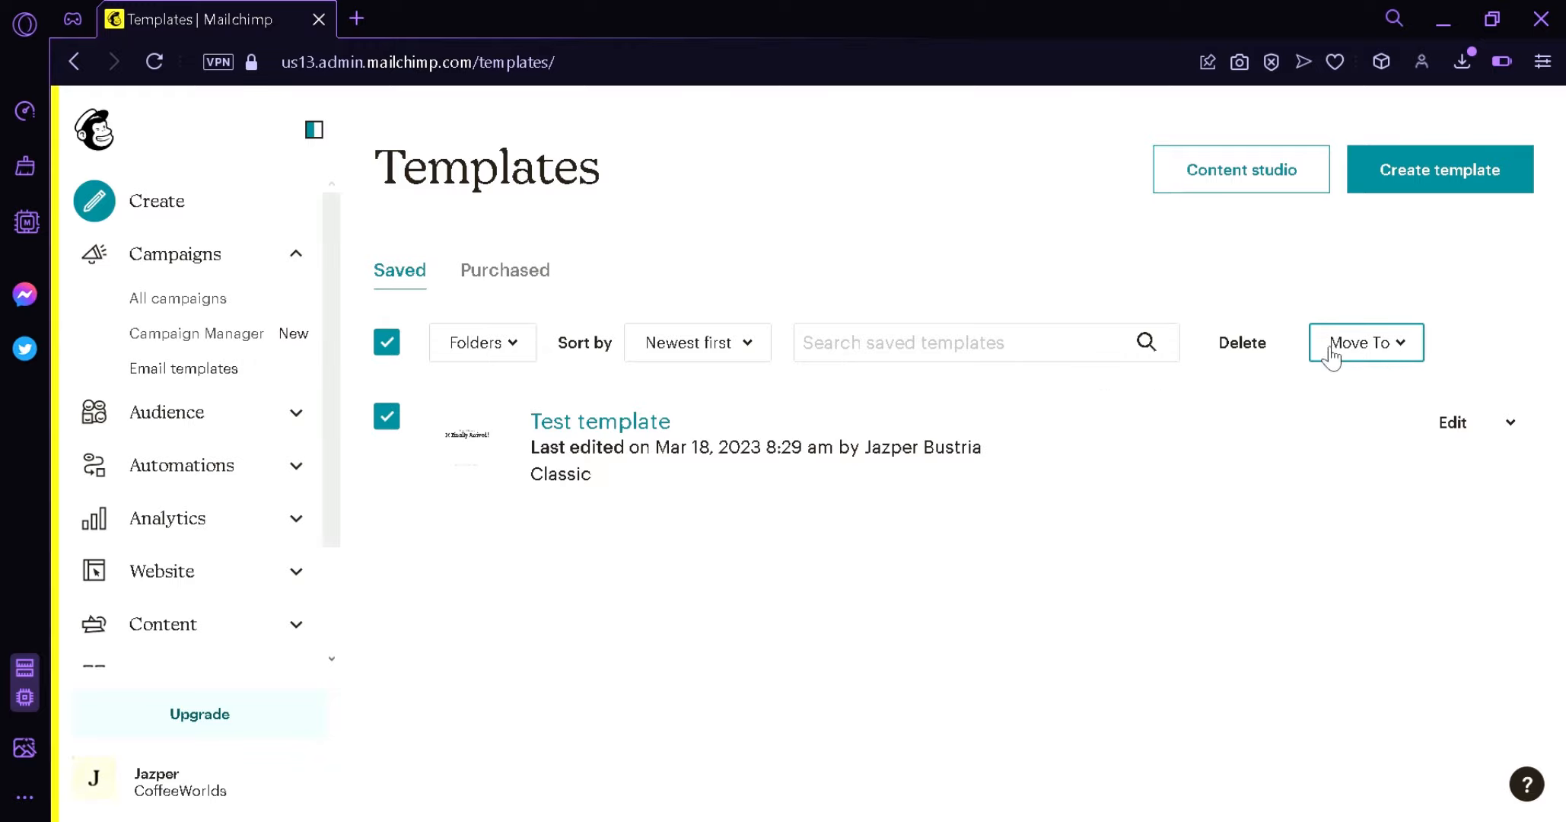
{"action": "left_click", "coordinate": [1254, 364]}
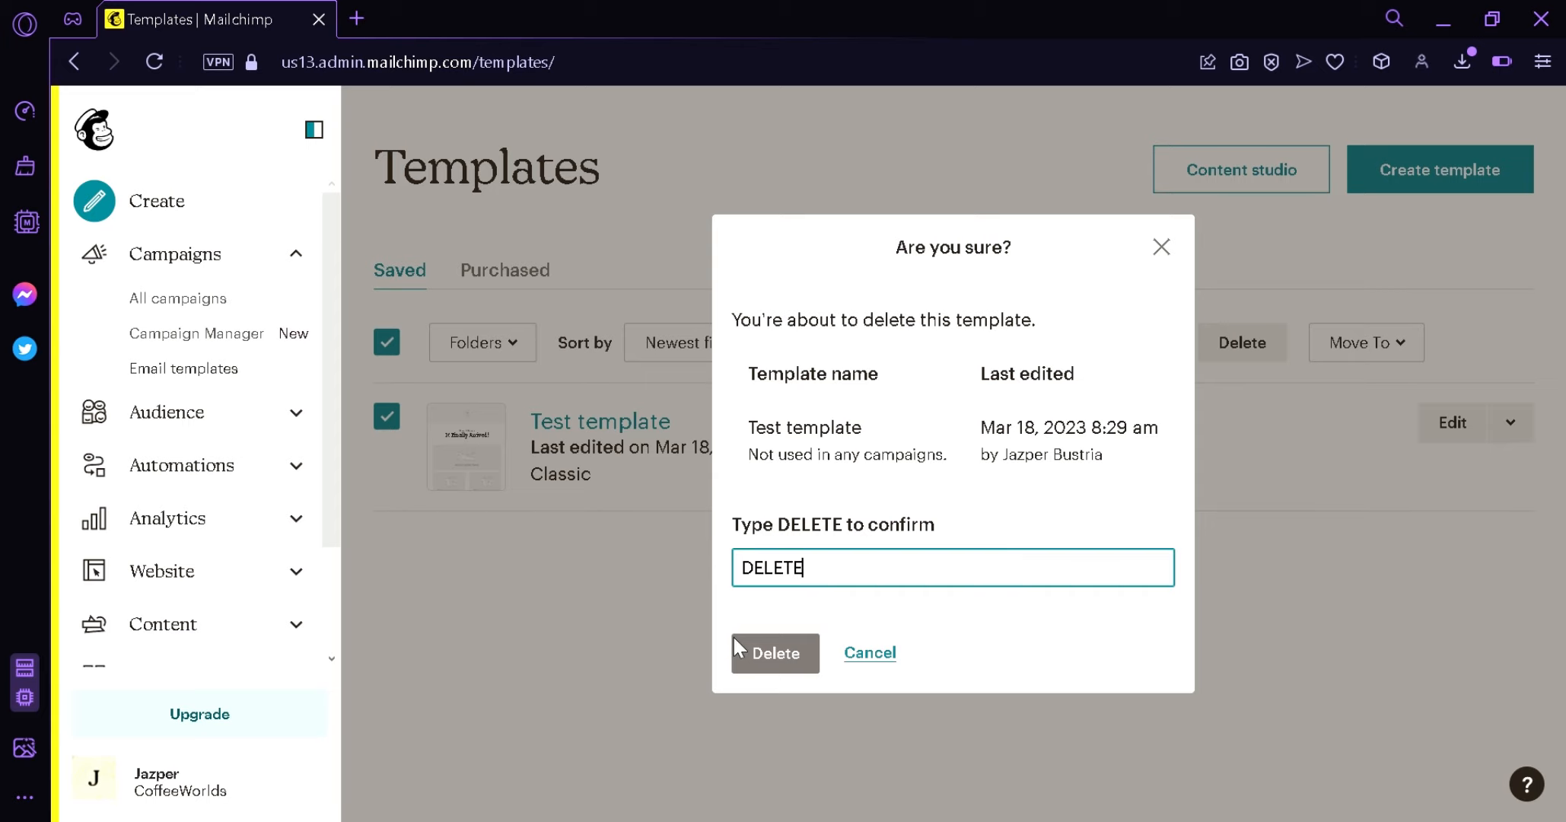
{"action": "left_click", "coordinate": [764, 654]}
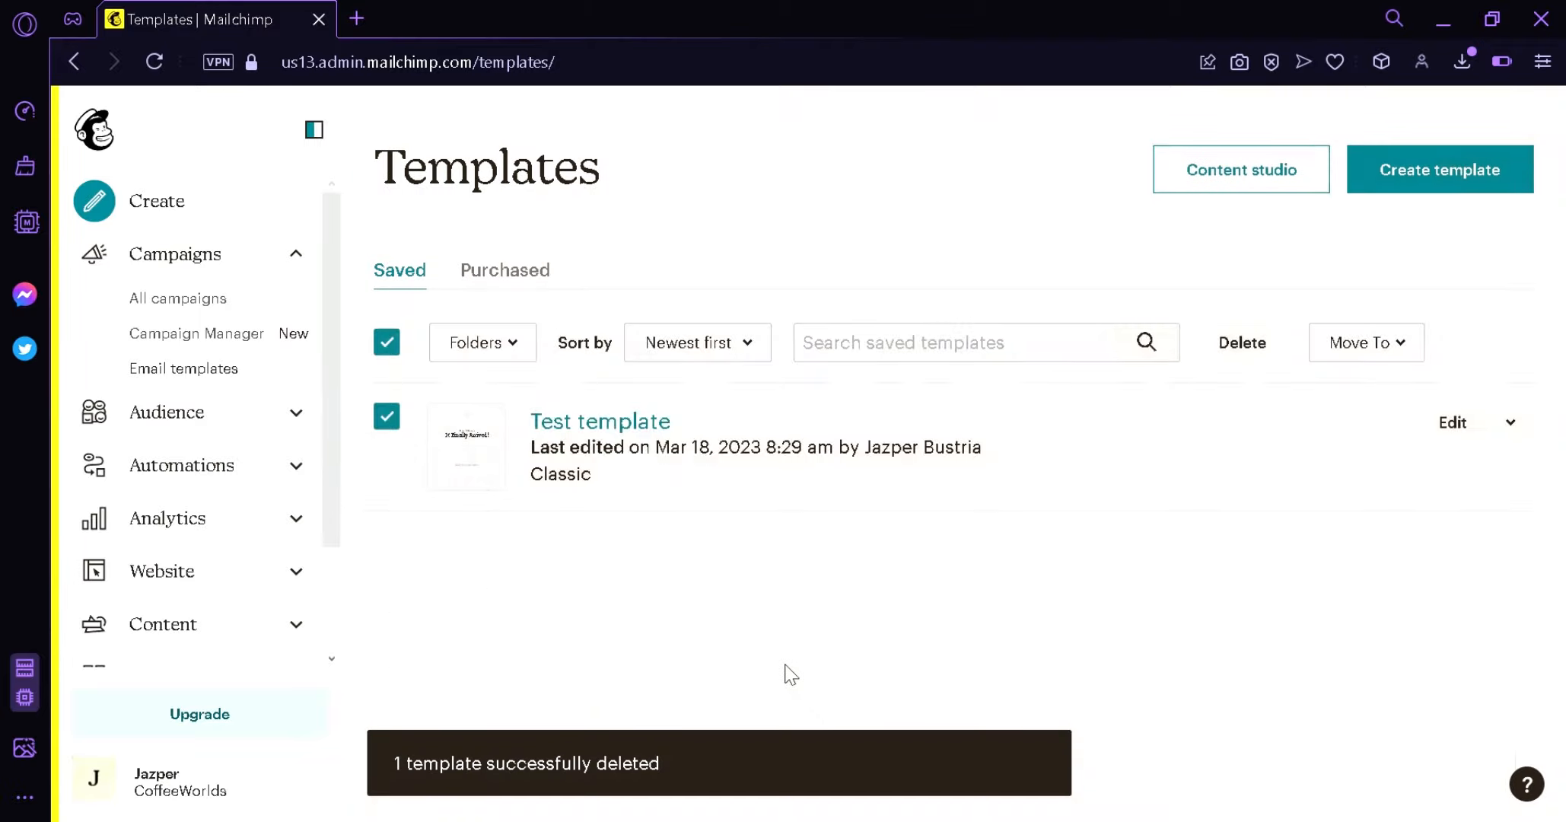